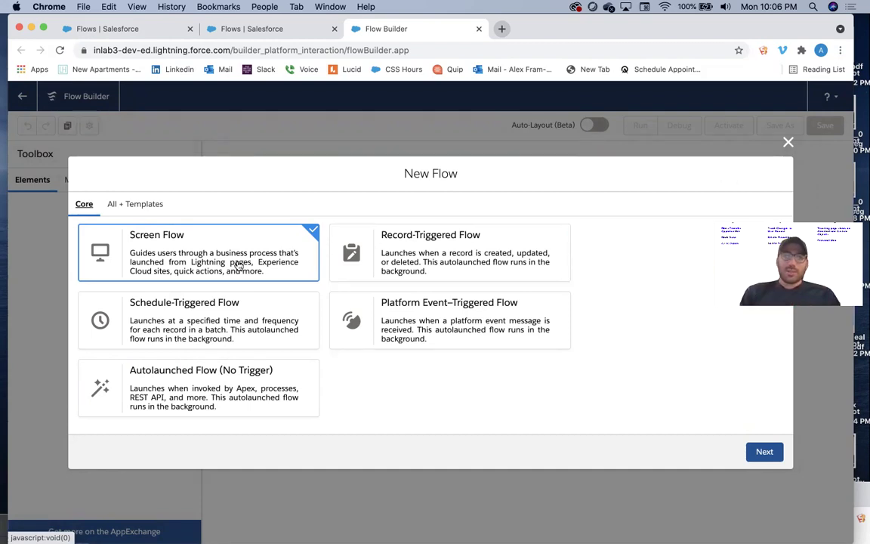
Create a Screen Flow using Auto-Layout and add a Screen element between Start and End
{"action": "left_click", "coordinate": [768, 453]}
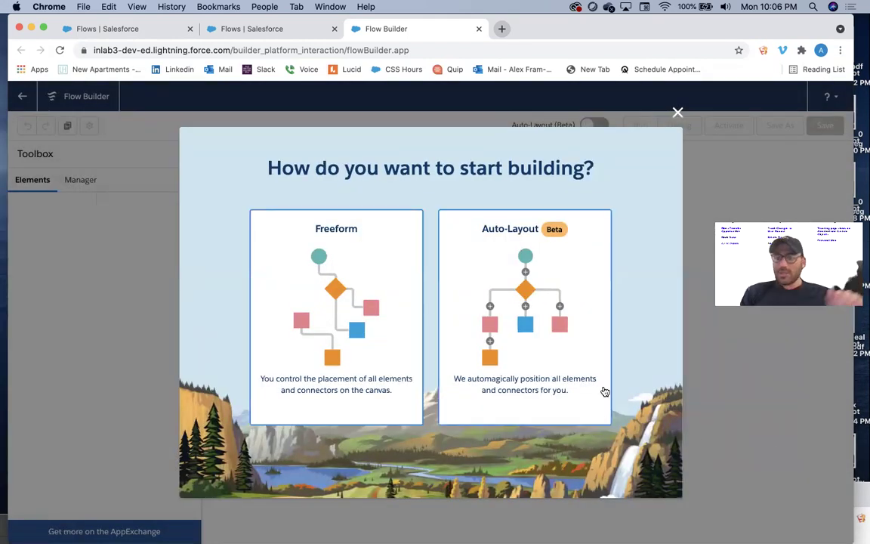
{"action": "left_click", "coordinate": [565, 371]}
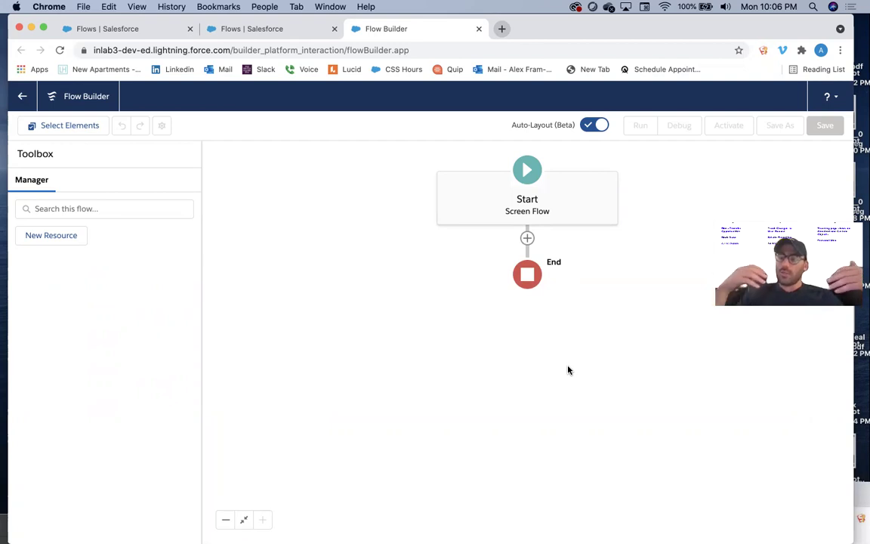
{"action": "left_click", "coordinate": [528, 238]}
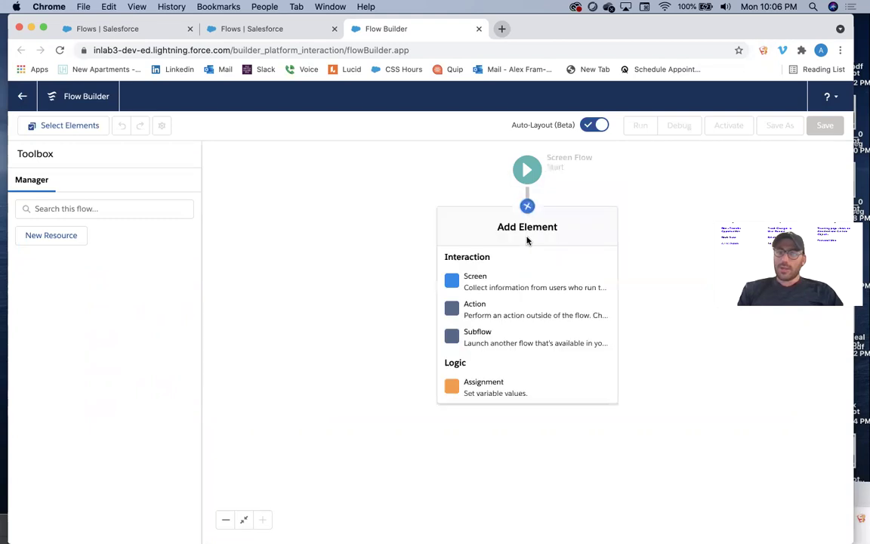
{"action": "left_click_drag", "start_coordinate": [502, 259], "coordinate": [484, 286]}
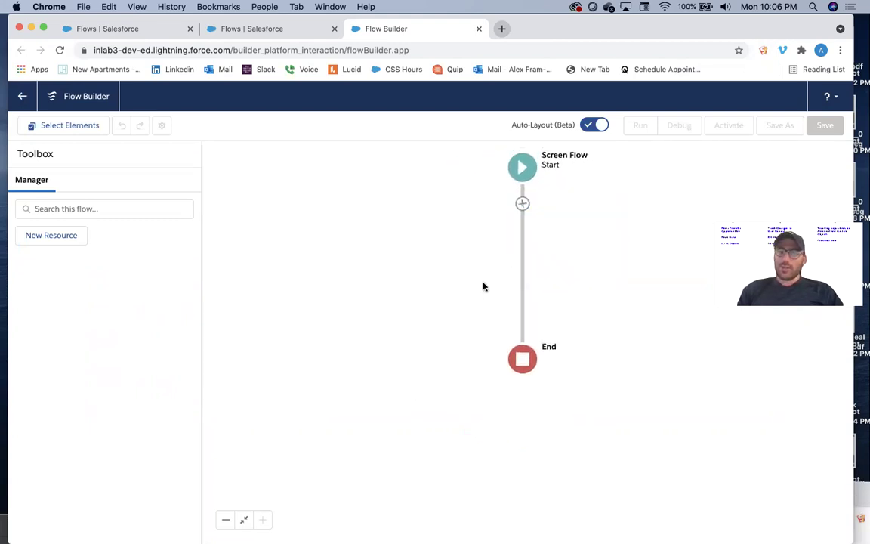
{"action": "left_click", "coordinate": [521, 201]}
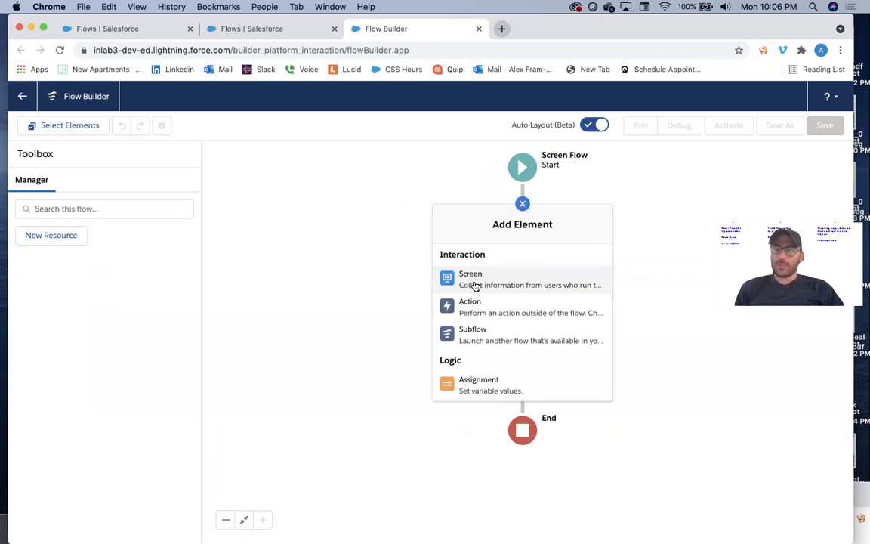
{"action": "left_click", "coordinate": [474, 286]}
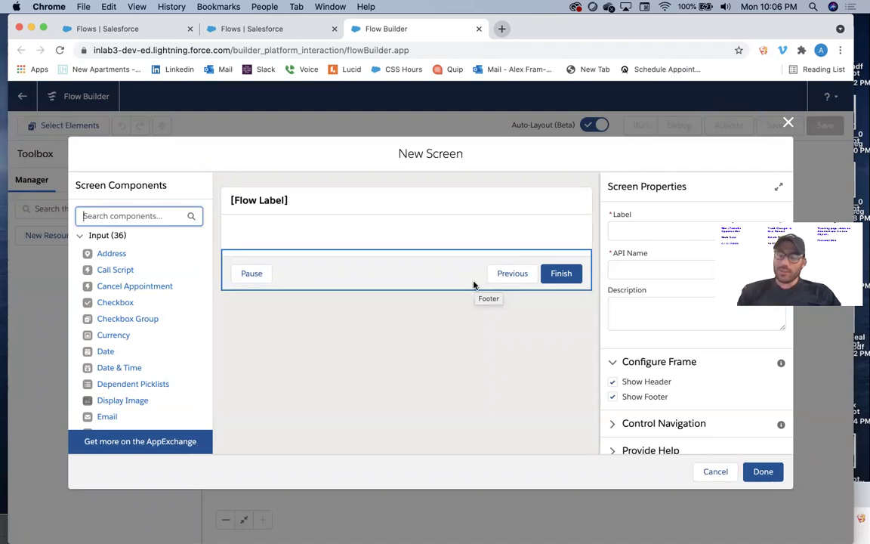
Label the new screen "Mass Transfer Opportunity Owner Screen" and accept the matching API name
{"action": "left_click", "coordinate": [624, 231]}
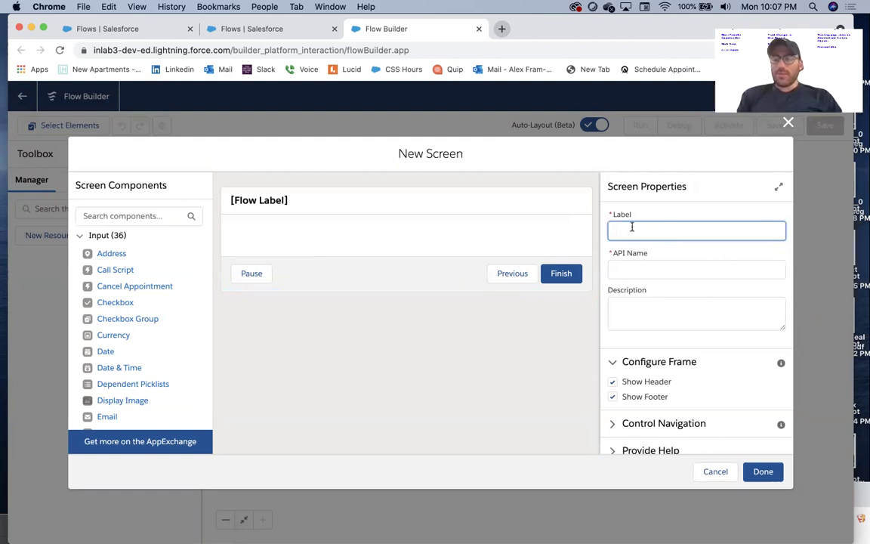
{"action": "type", "text": "Mass Transfer "}
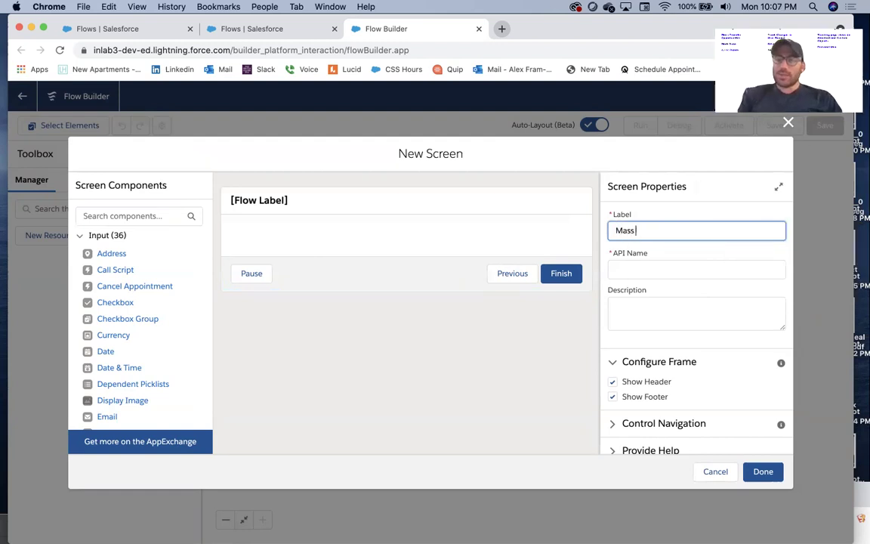
{"action": "type", "text": "Opp"}
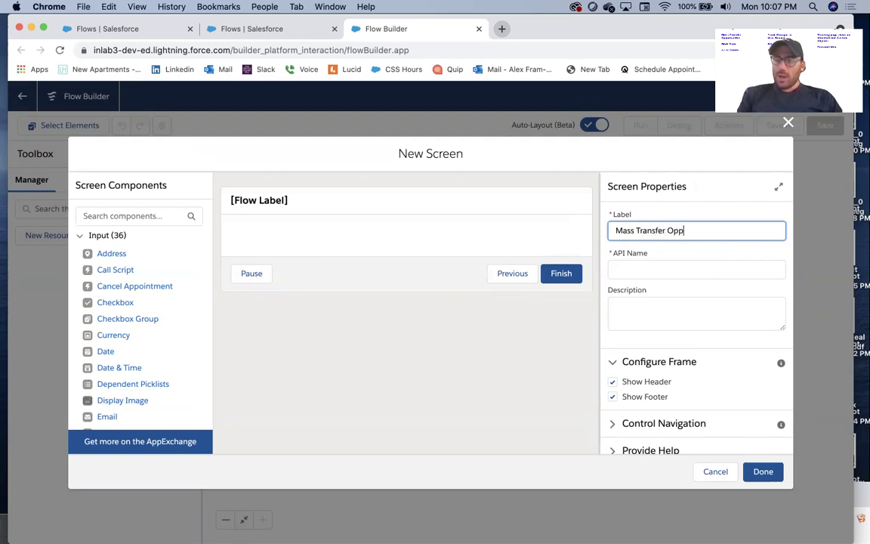
{"action": "type", "text": "ortunity "}
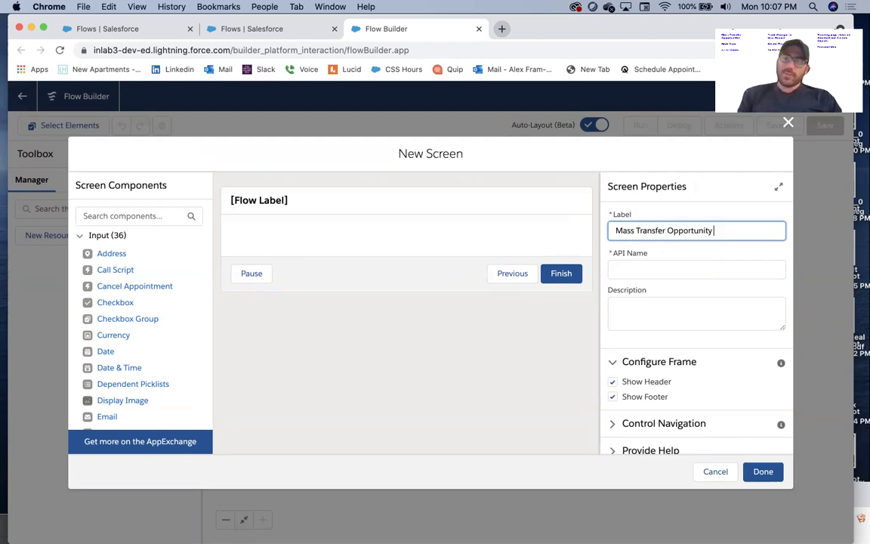
{"action": "type", "text": "Owner Screen"}
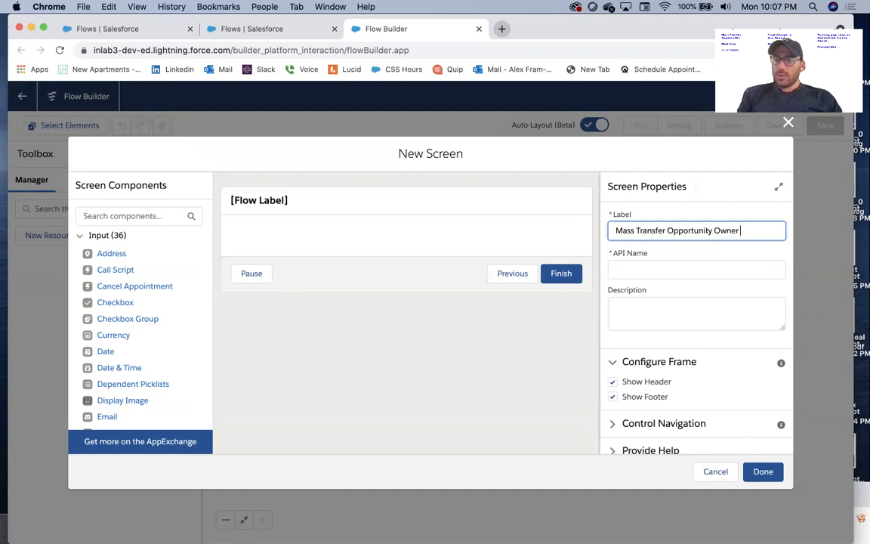
{"action": "key", "text": "Tab"}
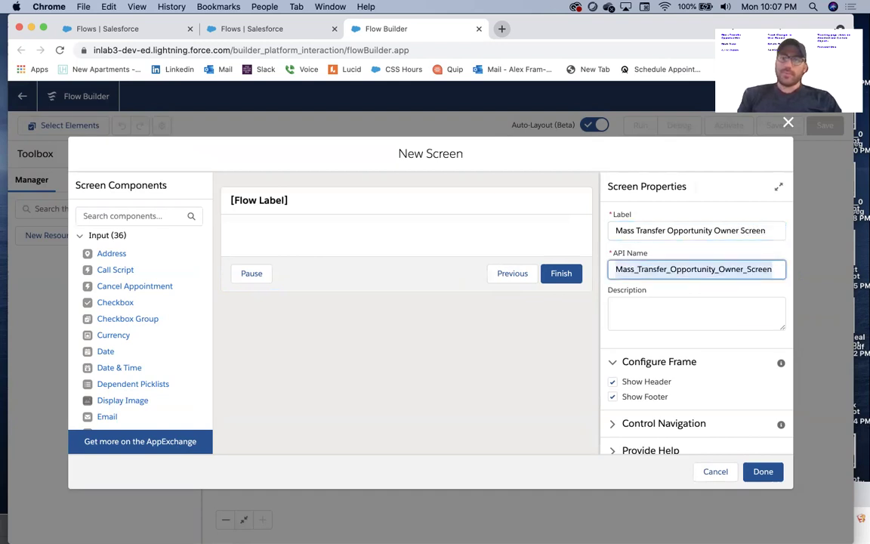
{"action": "key", "text": "Tab"}
{"action": "key", "text": "Tab"}
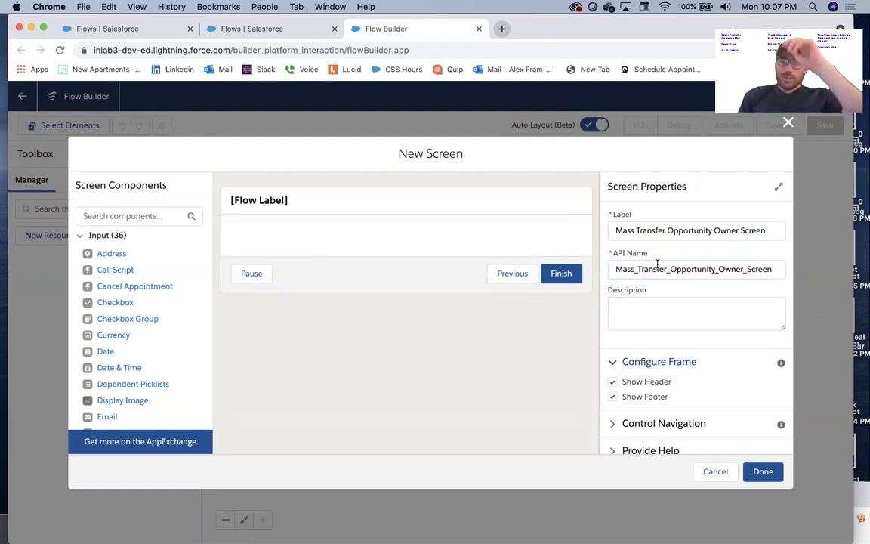
Enter "Mass Transfer Opportunity Owner Screen Input." as the screen's description
{"action": "left_click", "coordinate": [657, 300]}
{"action": "type", "text": "M"}
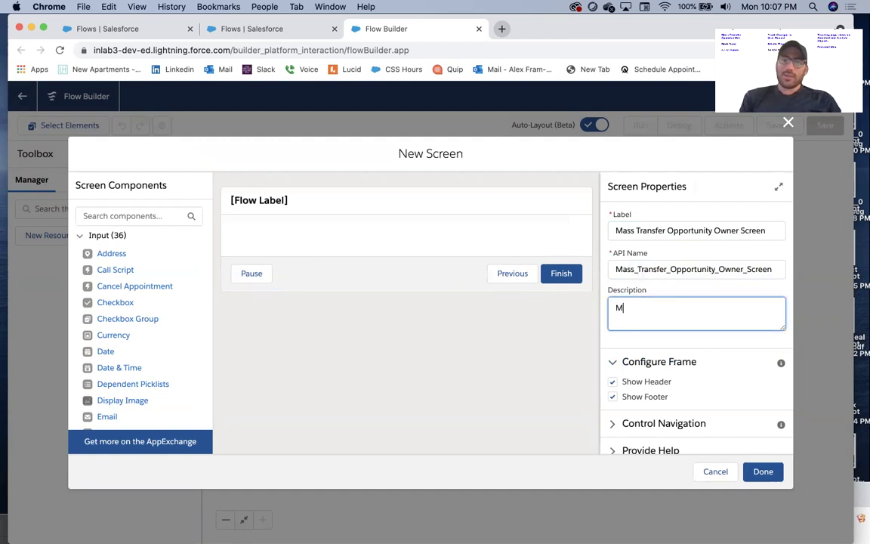
{"action": "type", "text": "ass Transfer "}
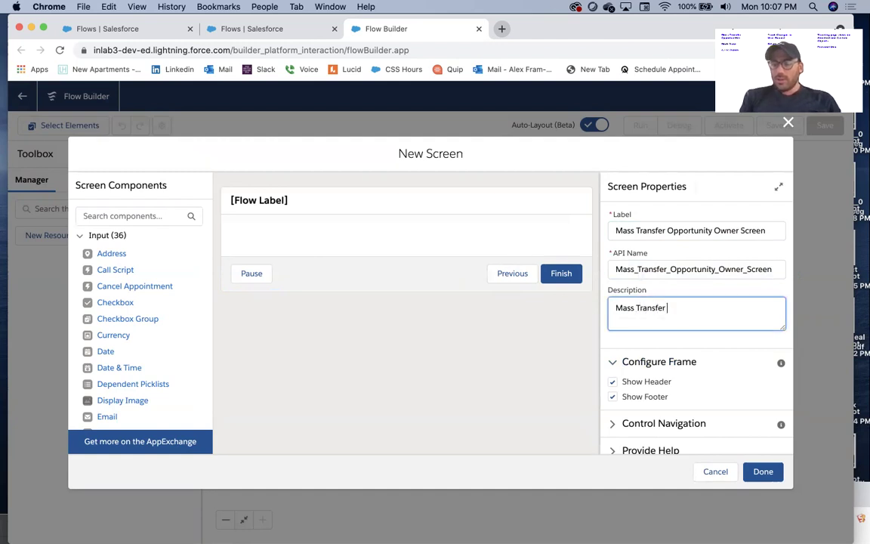
{"action": "type", "text": "Opportunity Ow"}
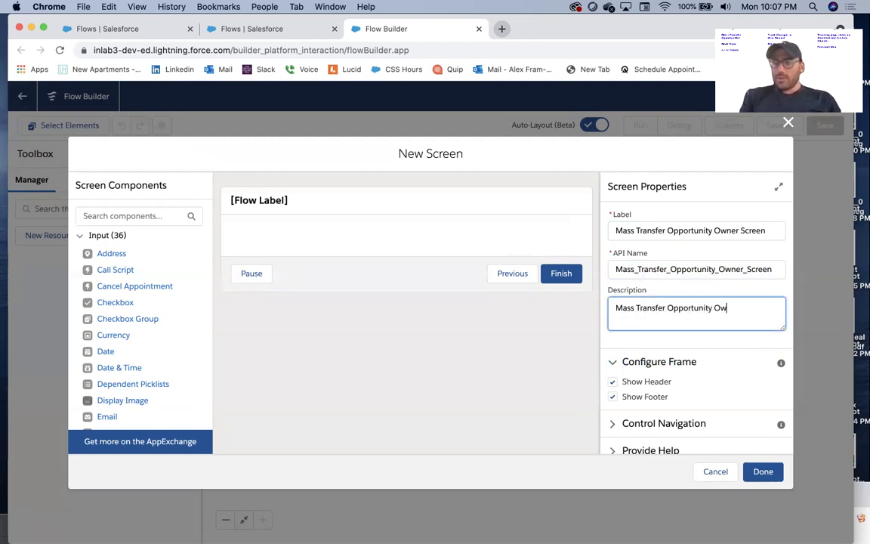
{"action": "type", "text": "ner Screen "}
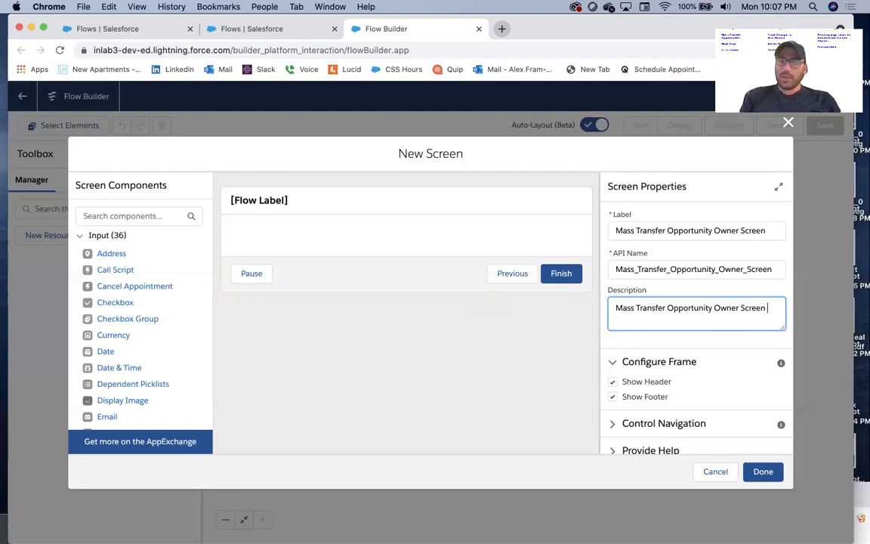
{"action": "type", "text": "Input."}
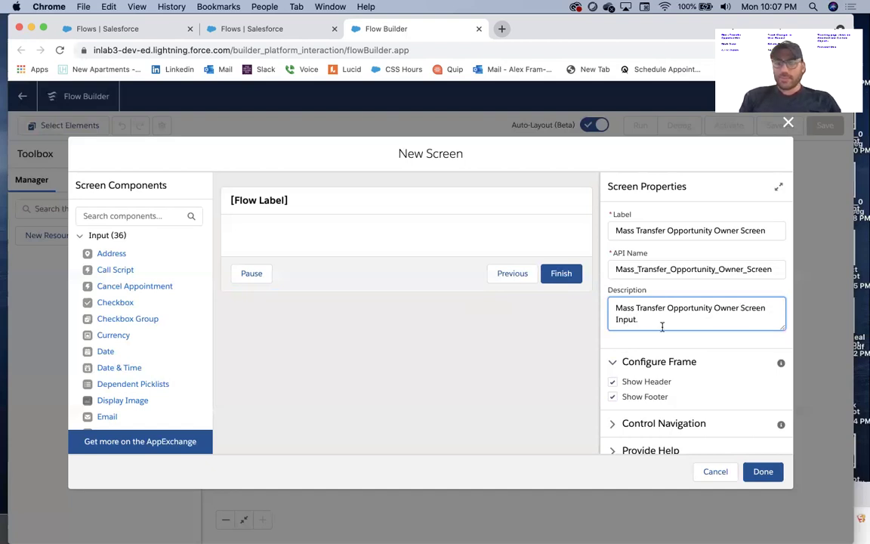
Preview the screen with its header and its footer each hidden, restoring both
{"action": "scroll", "coordinate": [662, 326], "scroll_direction": "down", "scroll_amount": 1}
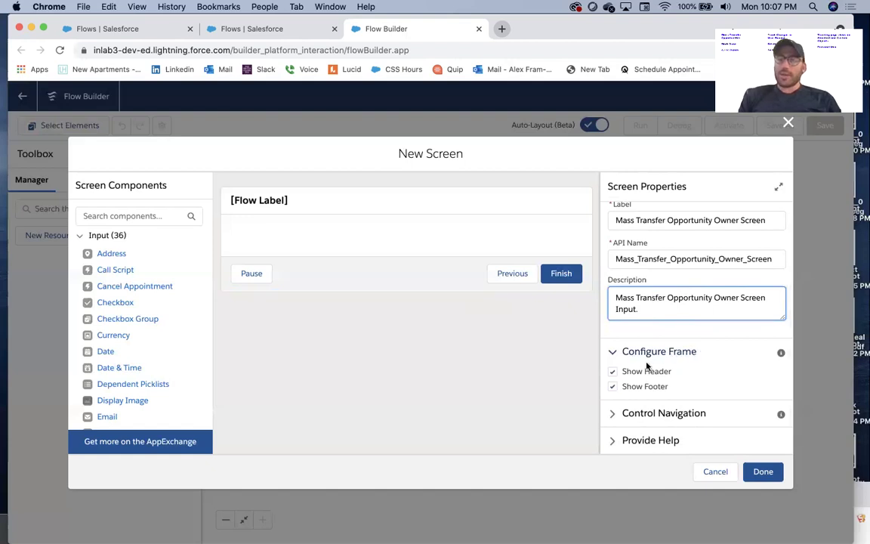
{"action": "left_click", "coordinate": [612, 371]}
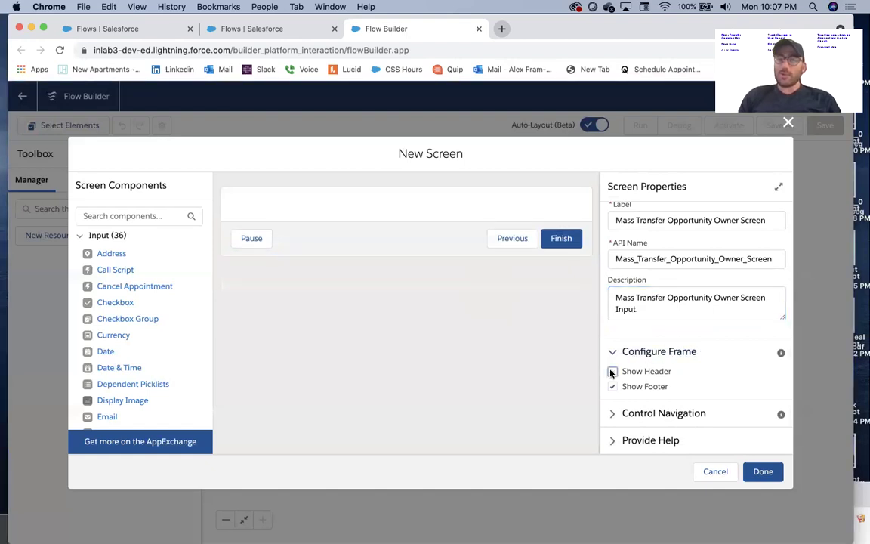
{"action": "left_click", "coordinate": [611, 371]}
{"action": "left_click", "coordinate": [613, 387]}
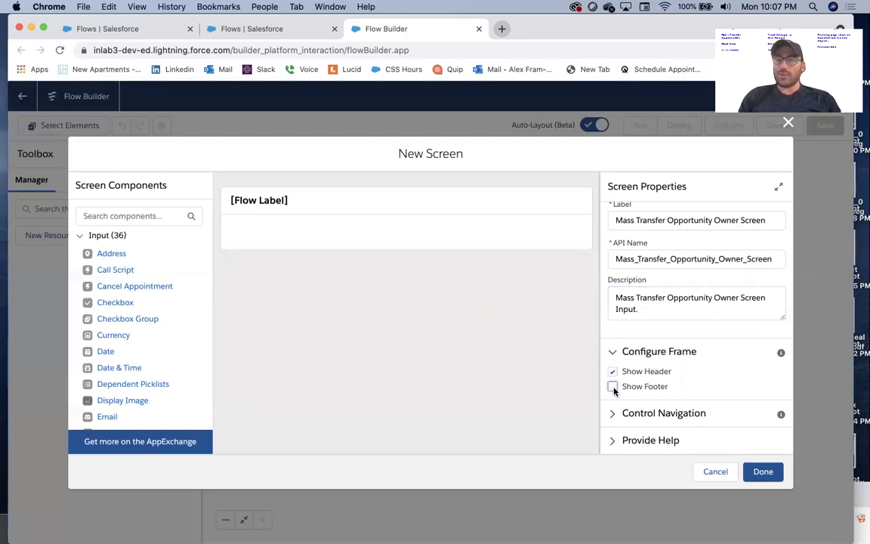
{"action": "left_click", "coordinate": [613, 387]}
Try switching off the Next or Finish, Previous and Pause navigation options one at a time, restoring each
{"action": "left_click", "coordinate": [638, 413]}
{"action": "scroll", "coordinate": [635, 325], "scroll_direction": "down", "scroll_amount": 2}
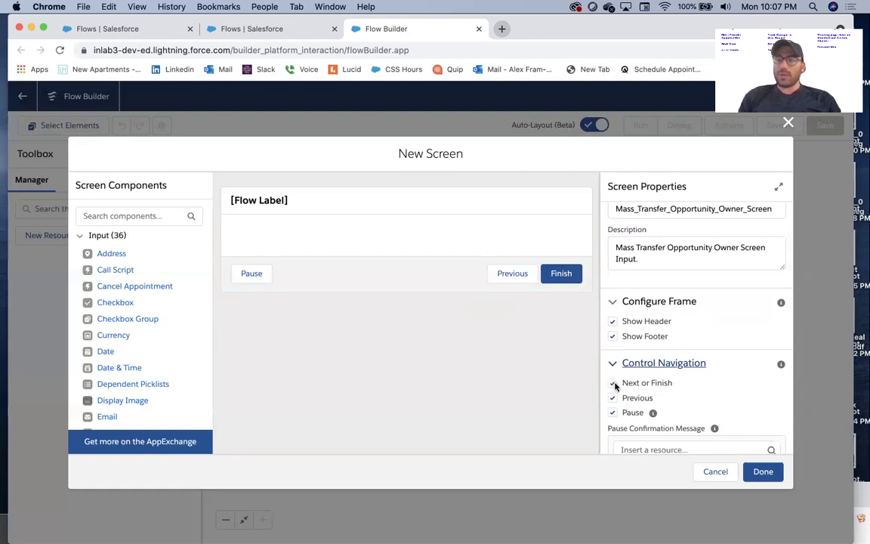
{"action": "left_click", "coordinate": [613, 383]}
{"action": "left_click", "coordinate": [613, 383]}
{"action": "left_click", "coordinate": [613, 398]}
{"action": "left_click", "coordinate": [612, 398]}
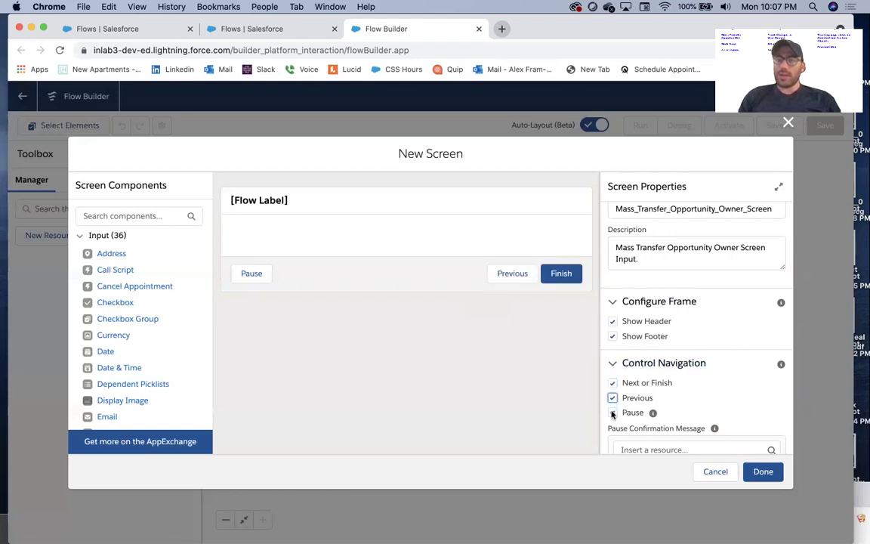
{"action": "left_click", "coordinate": [613, 413]}
{"action": "left_click", "coordinate": [612, 413]}
{"action": "scroll", "coordinate": [634, 370], "scroll_direction": "down", "scroll_amount": 3}
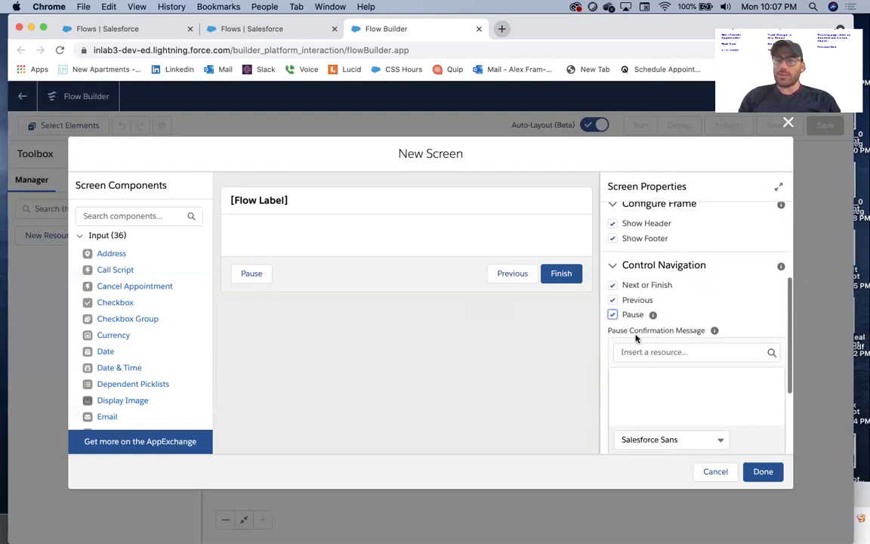
{"action": "scroll", "coordinate": [631, 317], "scroll_direction": "up", "scroll_amount": 1}
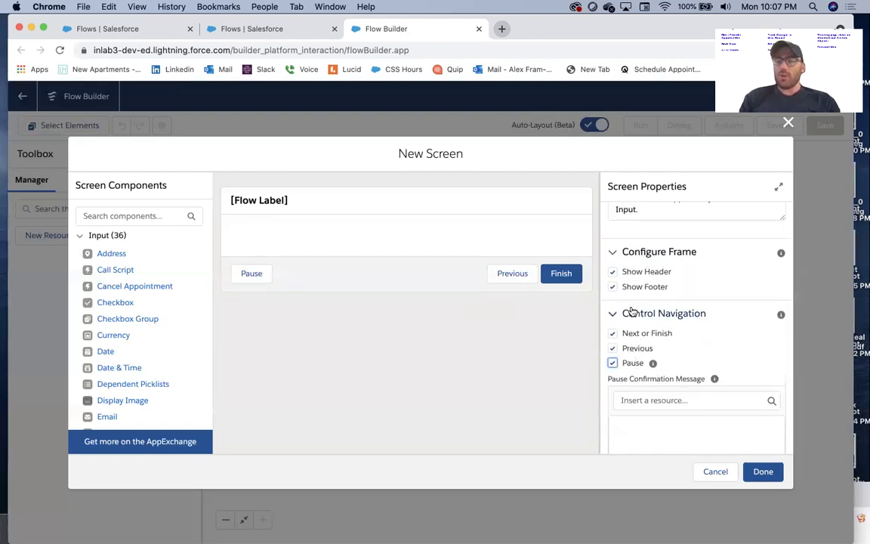
{"action": "scroll", "coordinate": [631, 311], "scroll_direction": "up", "scroll_amount": 3}
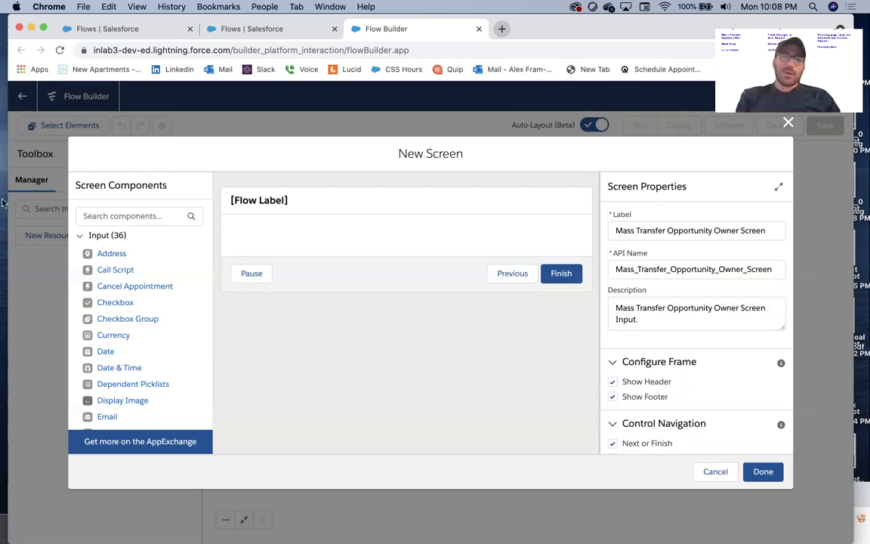
Find the Picklist component and add two picklists to the screen, one below the other
{"action": "left_click", "coordinate": [129, 215]}
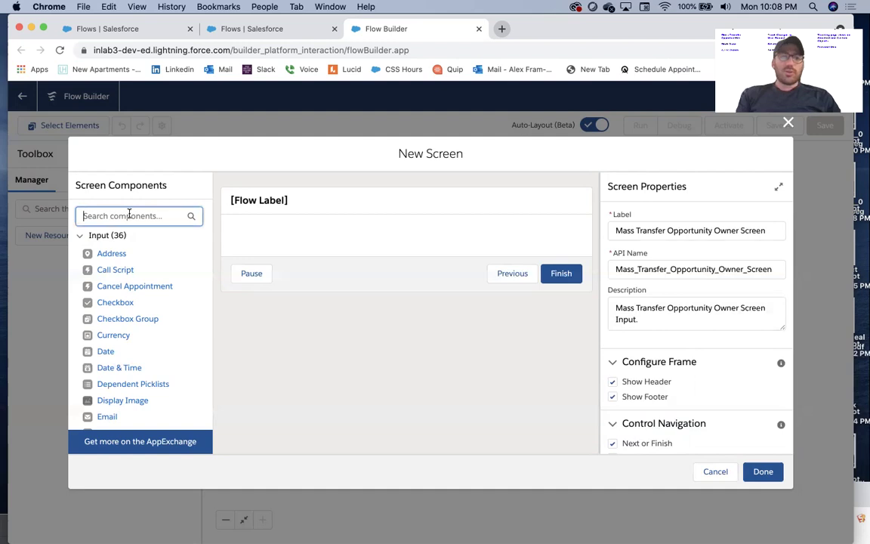
{"action": "type", "text": "pick"}
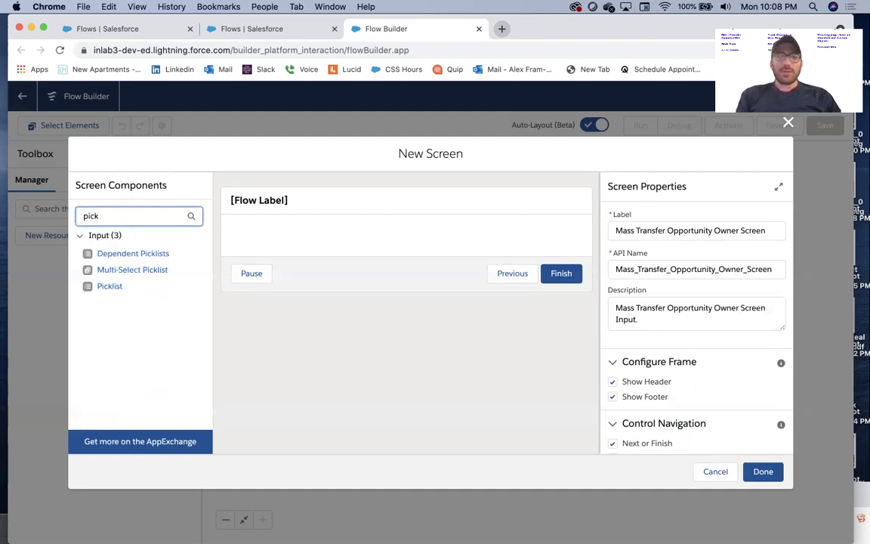
{"action": "type", "text": "list"}
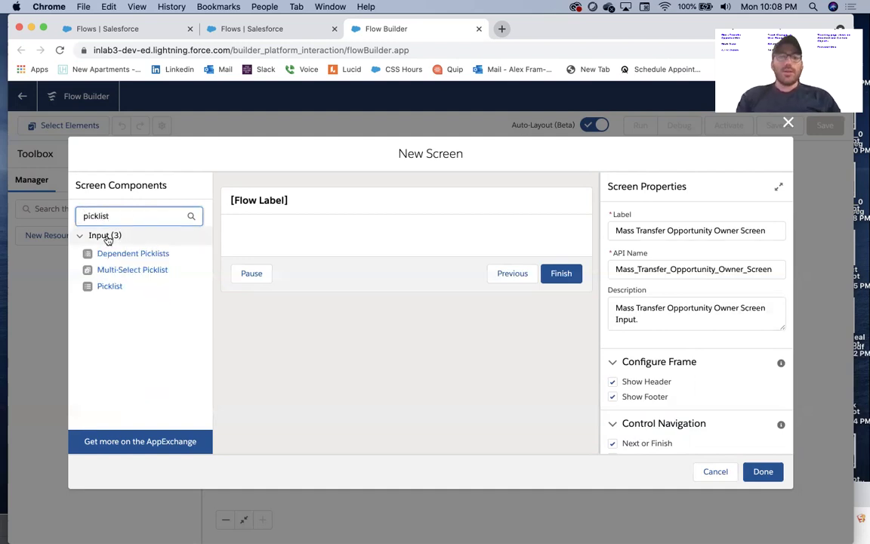
{"action": "left_click_drag", "start_coordinate": [106, 293], "coordinate": [294, 239]}
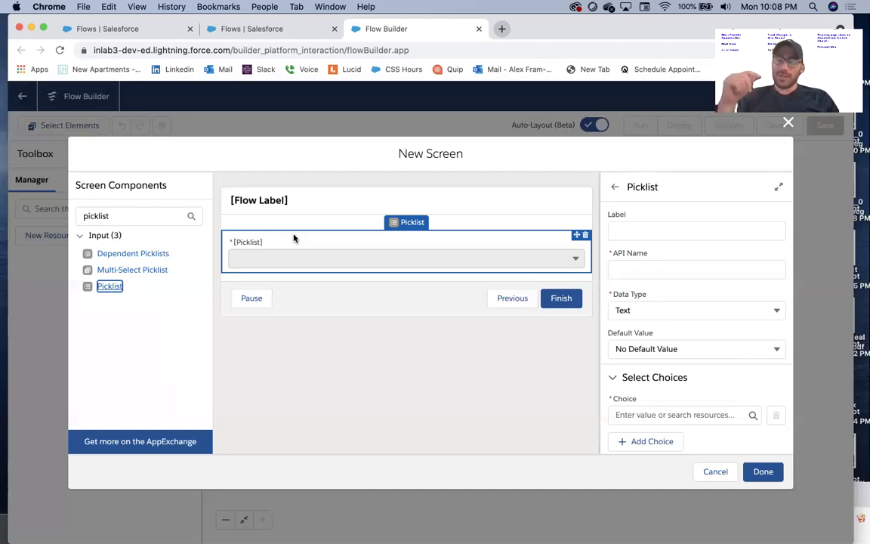
{"action": "left_click_drag", "start_coordinate": [106, 286], "coordinate": [266, 266]}
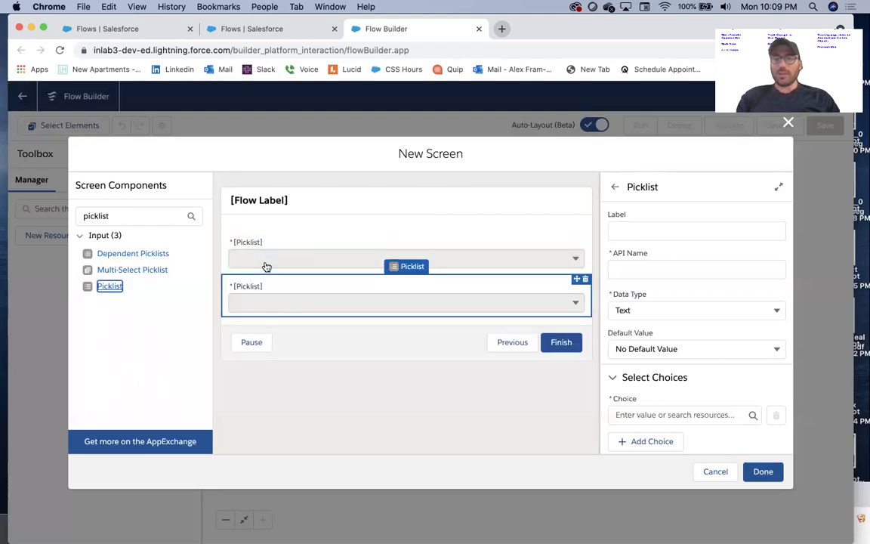
Label the upper picklist "Original Owner"
{"action": "left_click", "coordinate": [267, 250]}
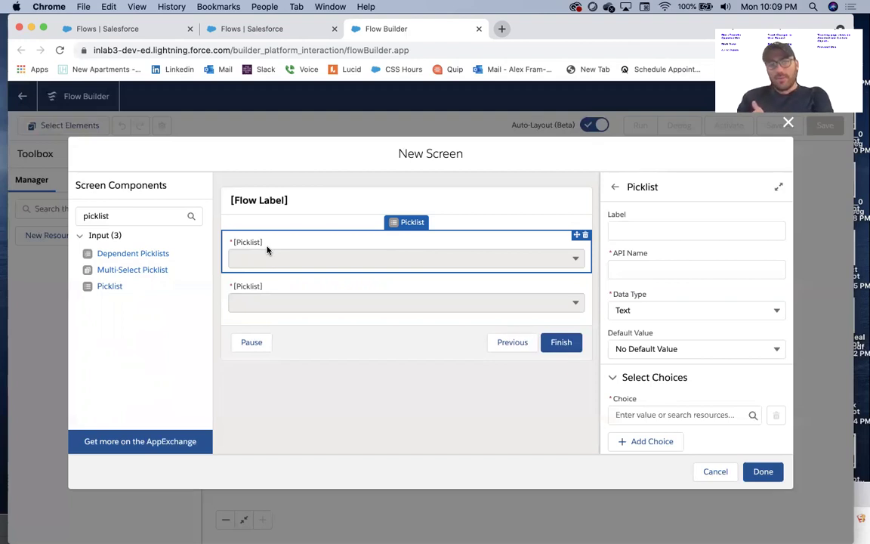
{"action": "left_click", "coordinate": [635, 231]}
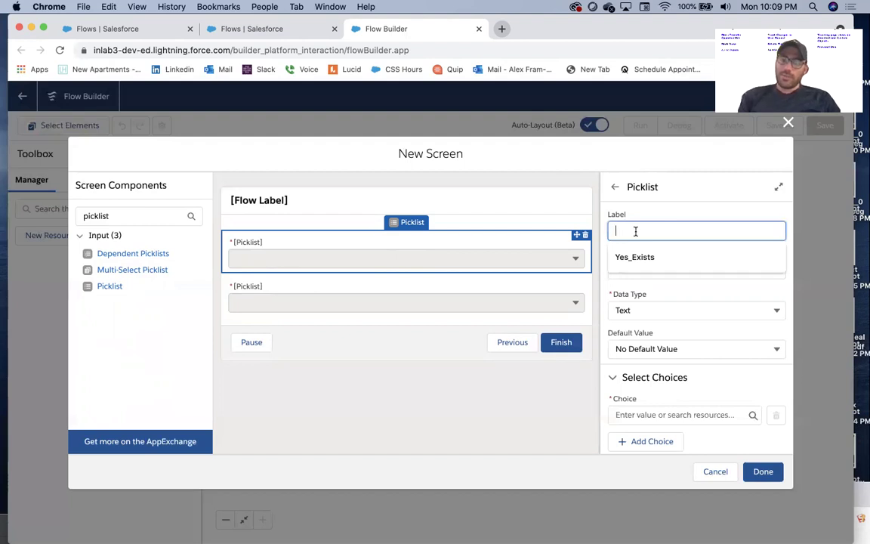
{"action": "type", "text": "O"}
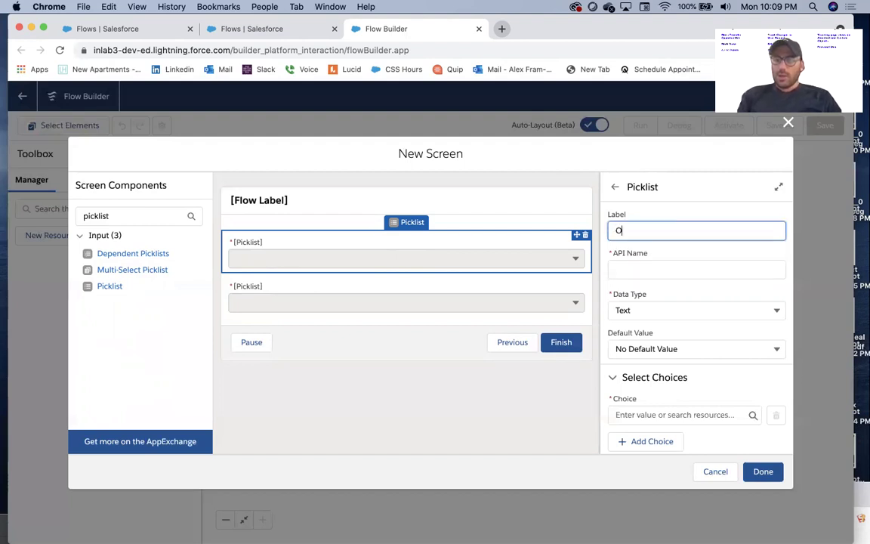
{"action": "type", "text": "riginal Owner"}
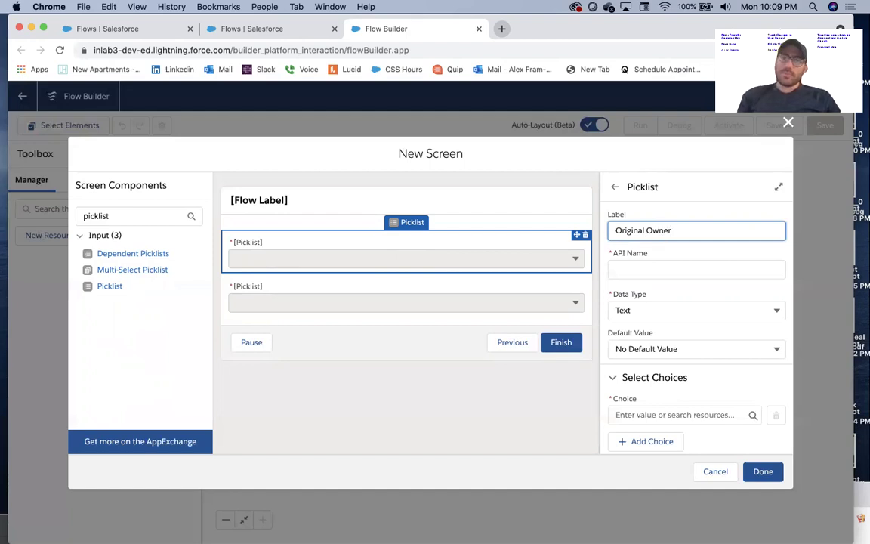
Give the upper picklist the API name Original_Owner
{"action": "key", "text": "Tab"}
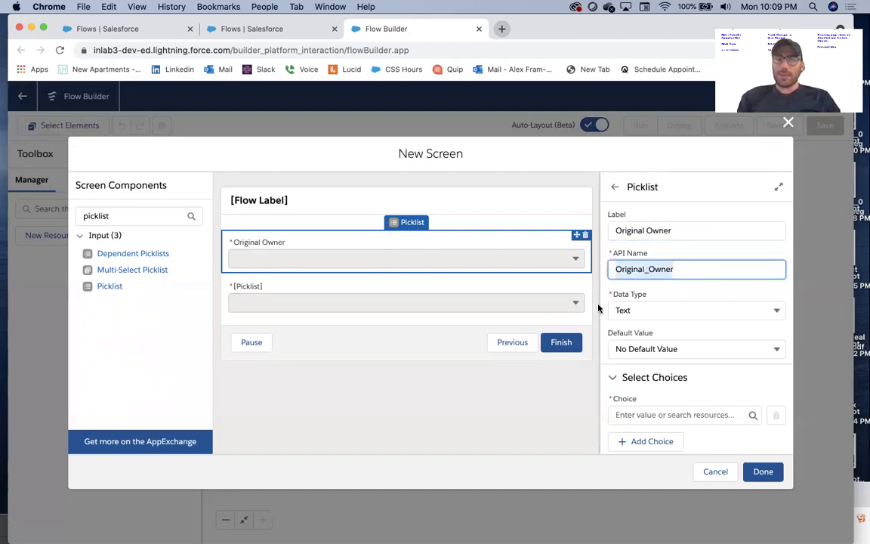
{"action": "scroll", "coordinate": [655, 274], "scroll_direction": "down", "scroll_amount": 2}
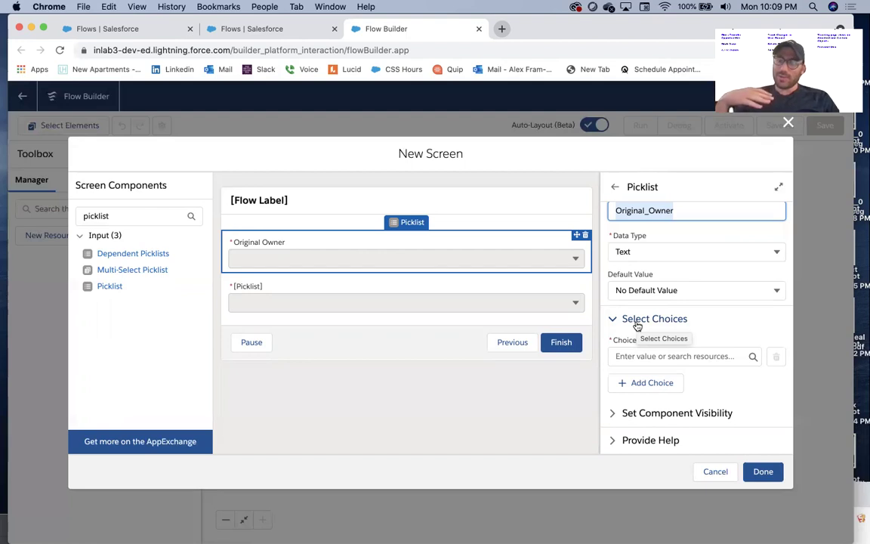
{"action": "key", "text": "BackSpace"}
{"action": "key", "text": "super+z"}
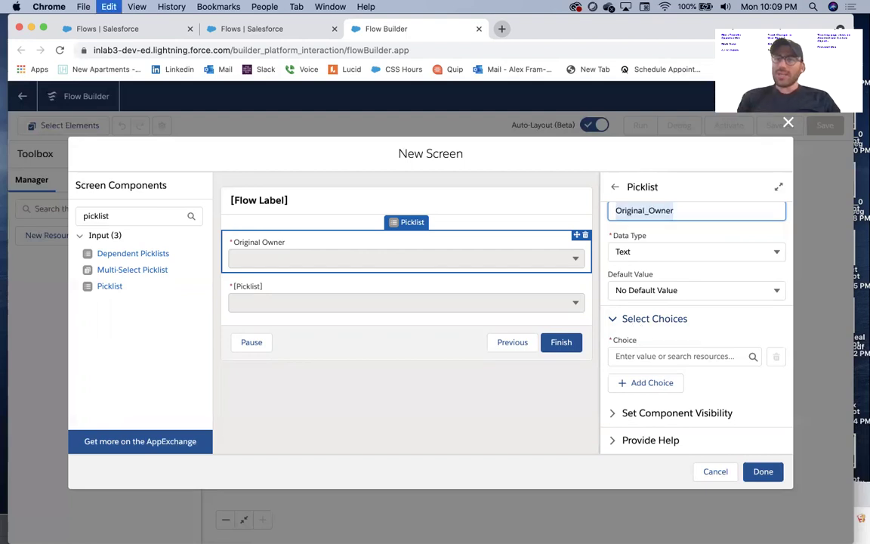
{"action": "left_click", "coordinate": [672, 234]}
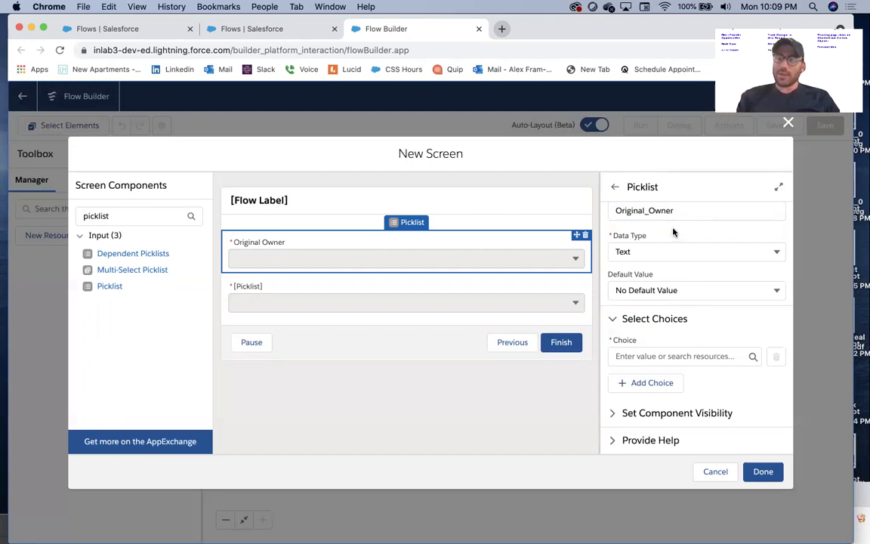
Create a new resource for the Original Owner picklist's choice, with Record Choice Set as its resource type
{"action": "left_click", "coordinate": [635, 356]}
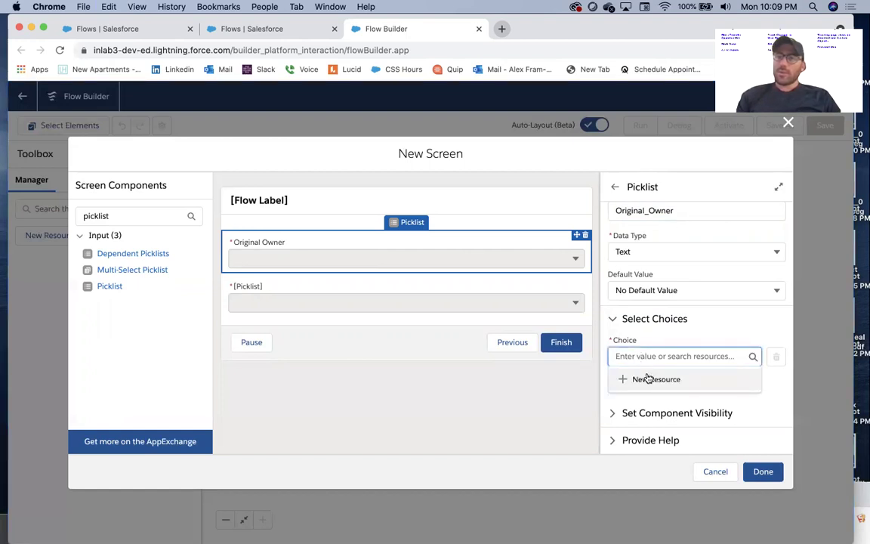
{"action": "left_click", "coordinate": [647, 379]}
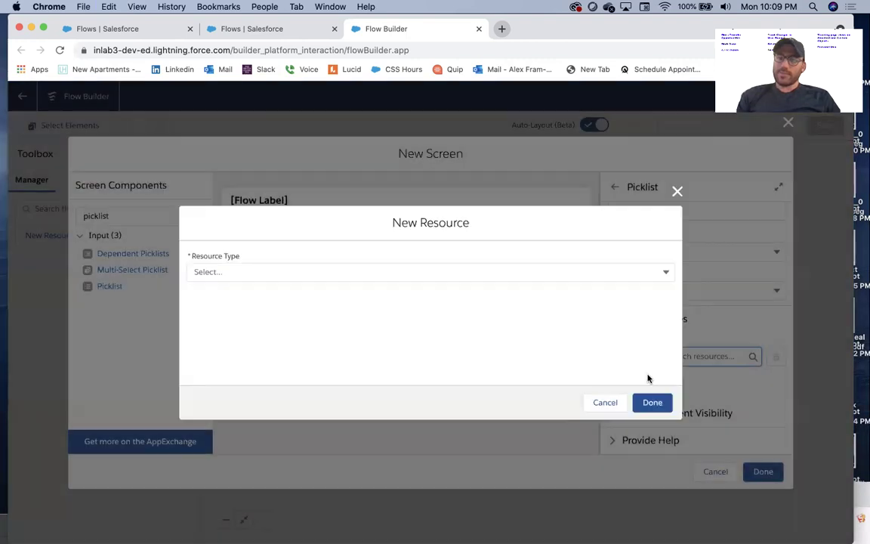
{"action": "left_click", "coordinate": [495, 270]}
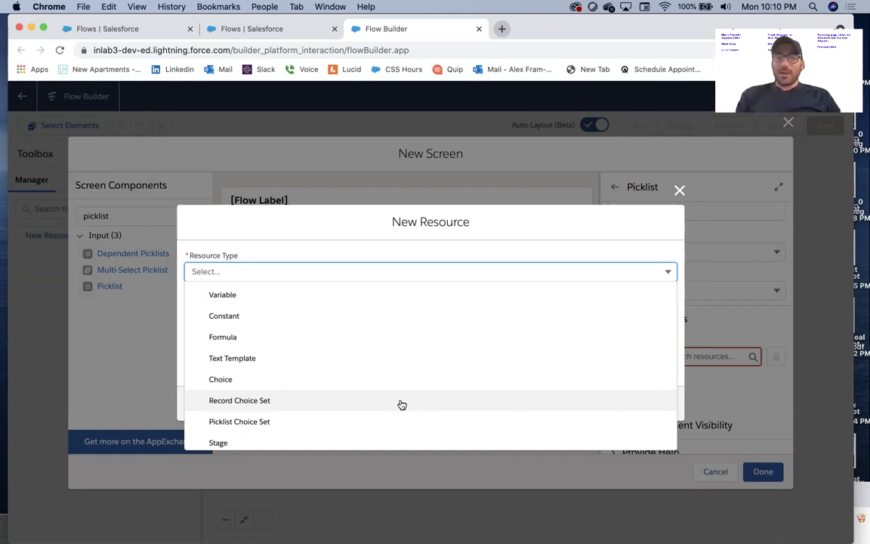
{"action": "left_click", "coordinate": [402, 405]}
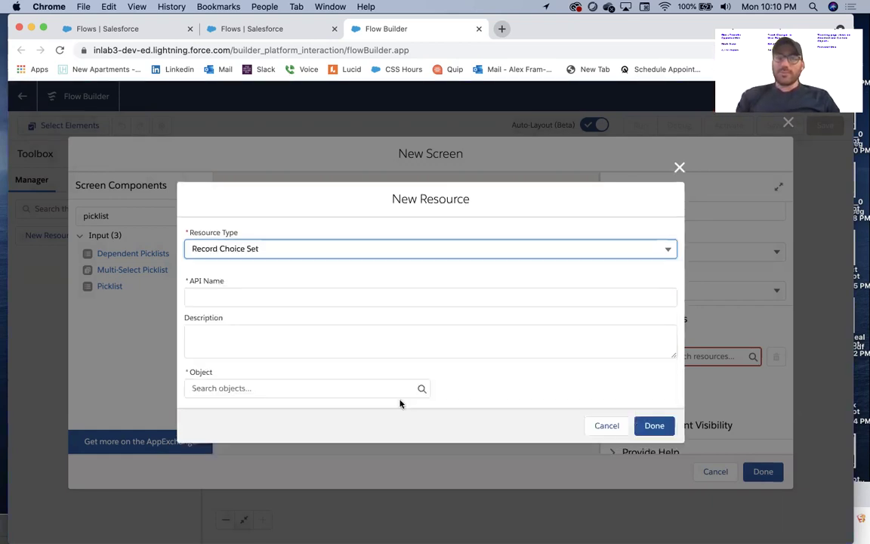
Give the record choice set the API name "Users" and the description "List of all Users in Salesforce"
{"action": "left_click", "coordinate": [228, 297]}
{"action": "type", "text": "Users"}
{"action": "key", "text": "Tab"}
{"action": "key", "text": "Tab"}
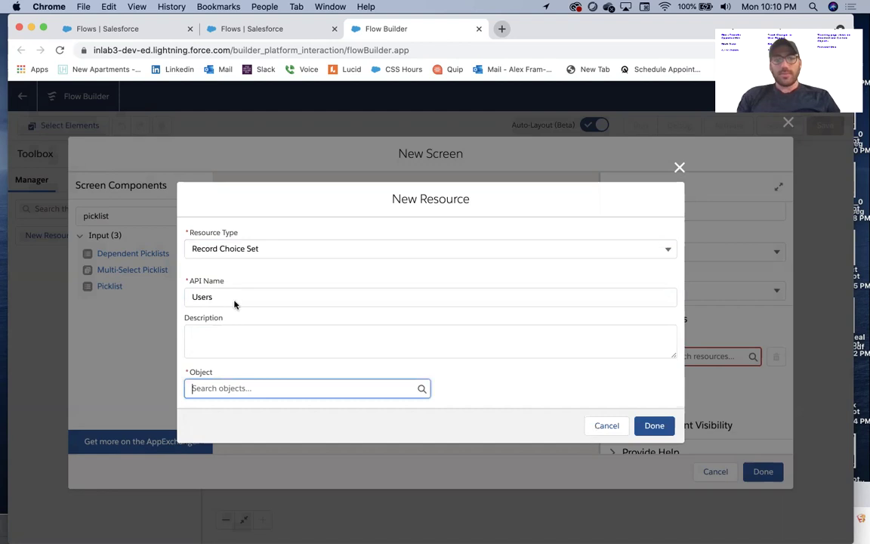
{"action": "left_click", "coordinate": [233, 301]}
{"action": "left_click", "coordinate": [249, 338]}
{"action": "type", "text": "List of all "}
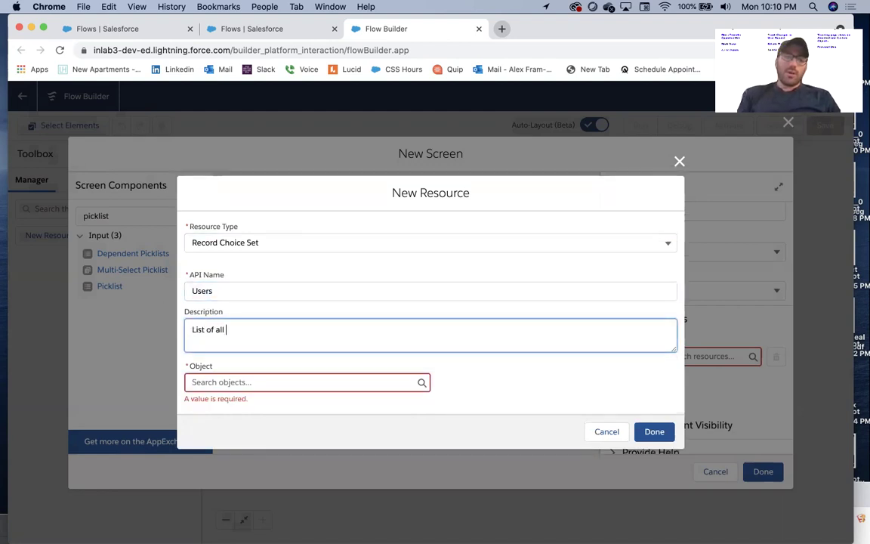
{"action": "type", "text": "Users "}
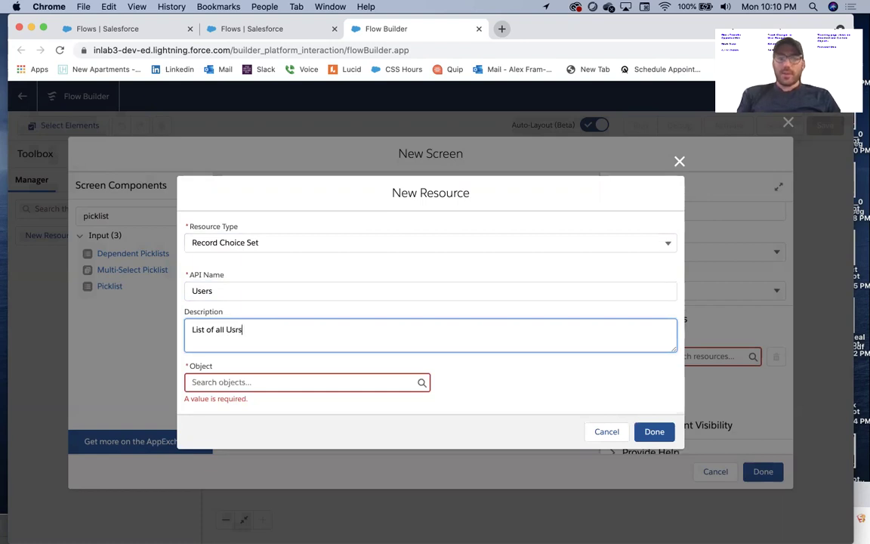
{"action": "type", "text": "i"}
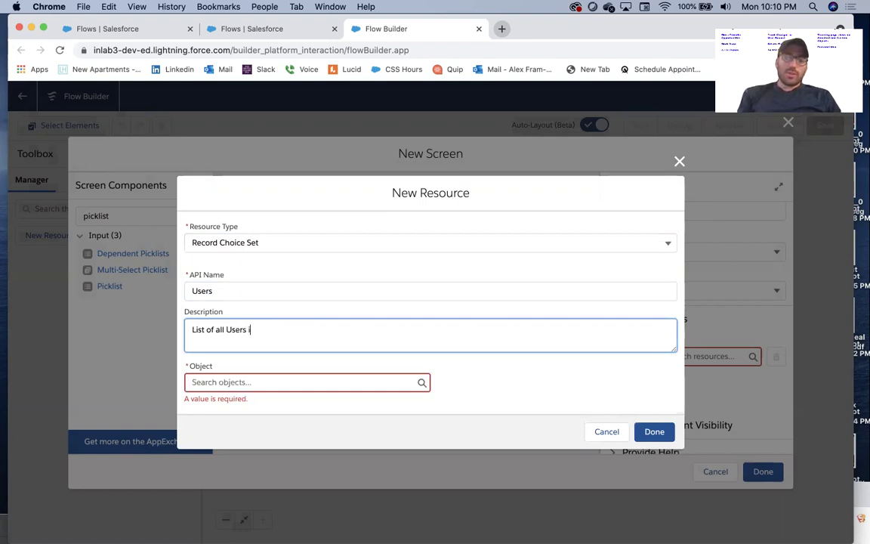
{"action": "type", "text": "n Salesforce"}
{"action": "left_click", "coordinate": [341, 314]}
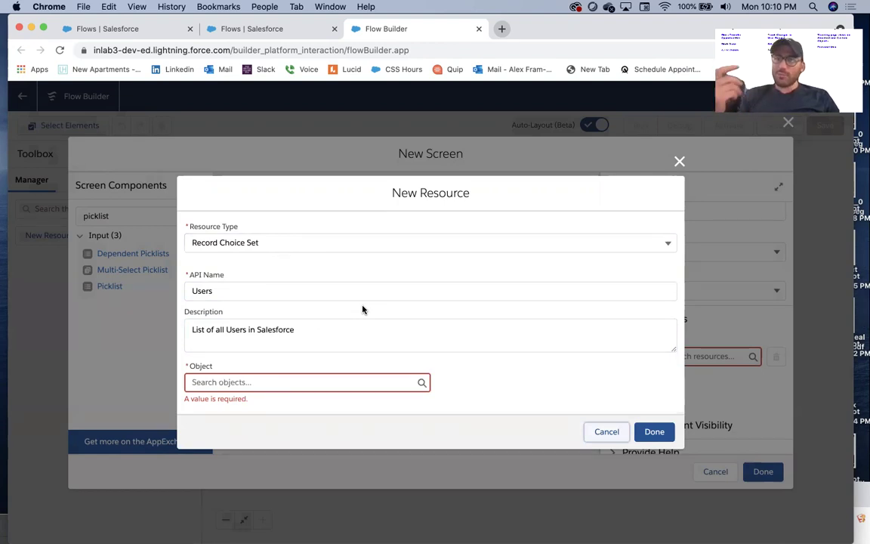
Search the objects for "user" and set the choice set's object to User
{"action": "left_click", "coordinate": [272, 381]}
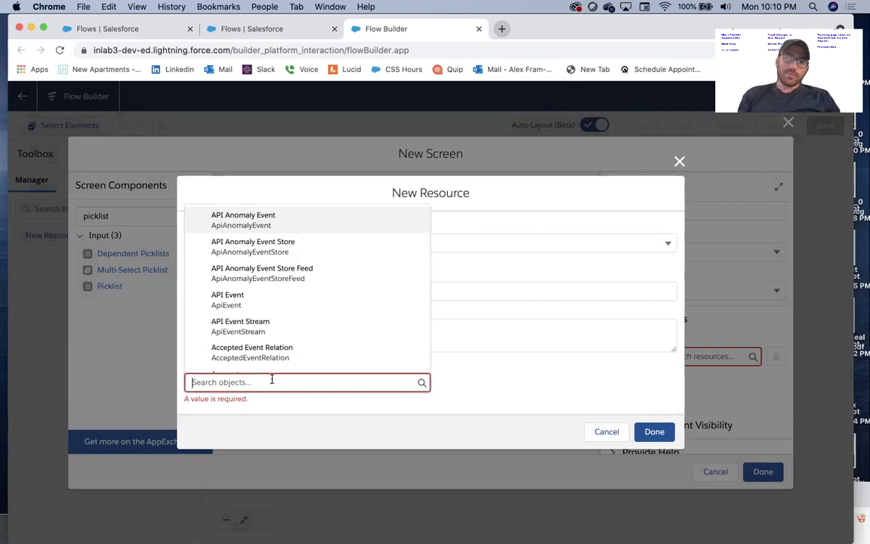
{"action": "type", "text": "user"}
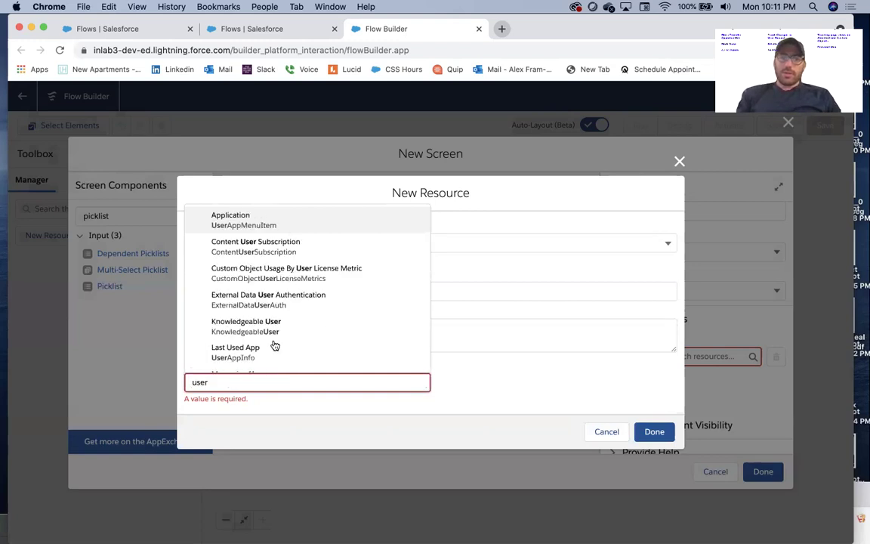
{"action": "scroll", "coordinate": [274, 341], "scroll_direction": "down", "scroll_amount": 5}
{"action": "scroll", "coordinate": [278, 327], "scroll_direction": "down", "scroll_amount": 2}
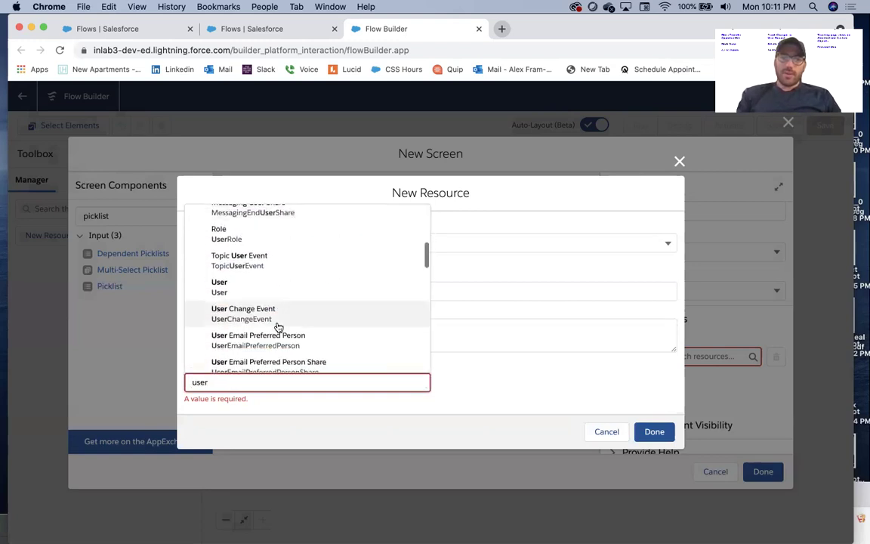
{"action": "left_click", "coordinate": [258, 291]}
Try the condition requirement None–Get All User Records, and restore All Conditions Are Met (AND)
{"action": "scroll", "coordinate": [352, 308], "scroll_direction": "down", "scroll_amount": 3}
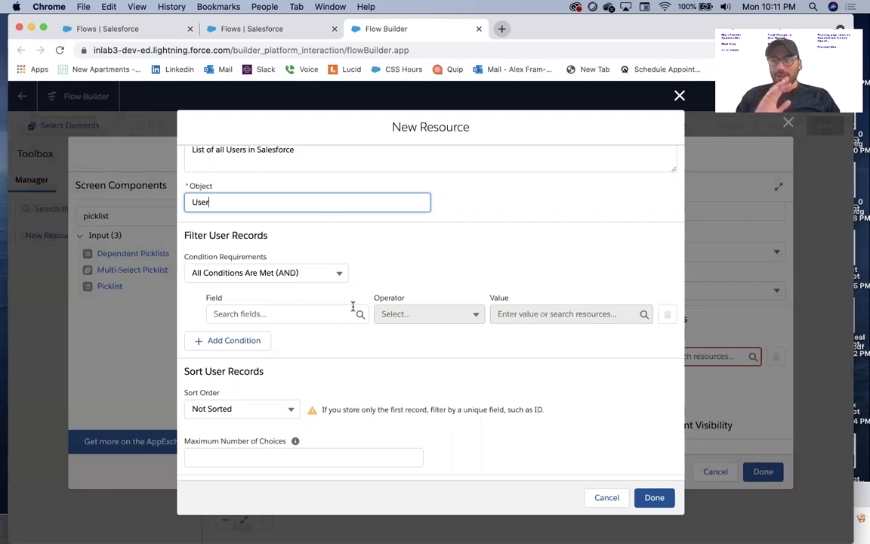
{"action": "left_click", "coordinate": [291, 273]}
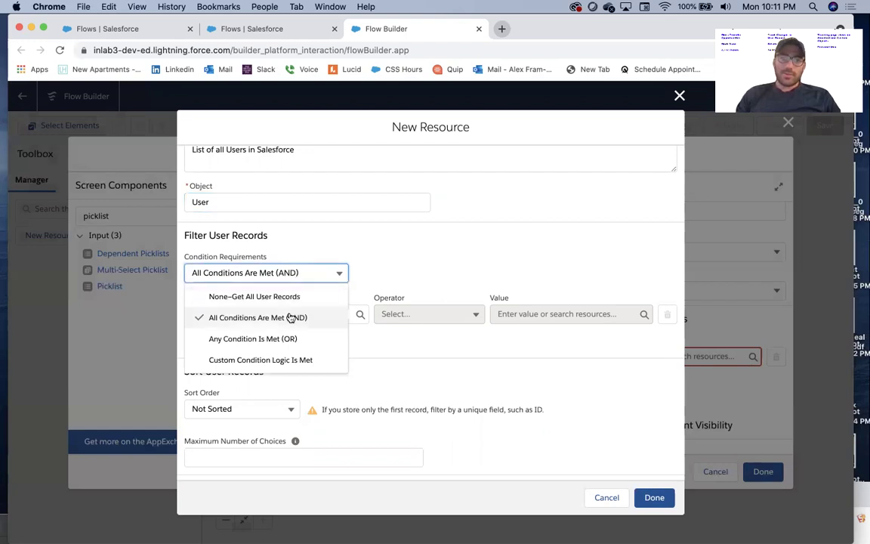
{"action": "left_click", "coordinate": [284, 298]}
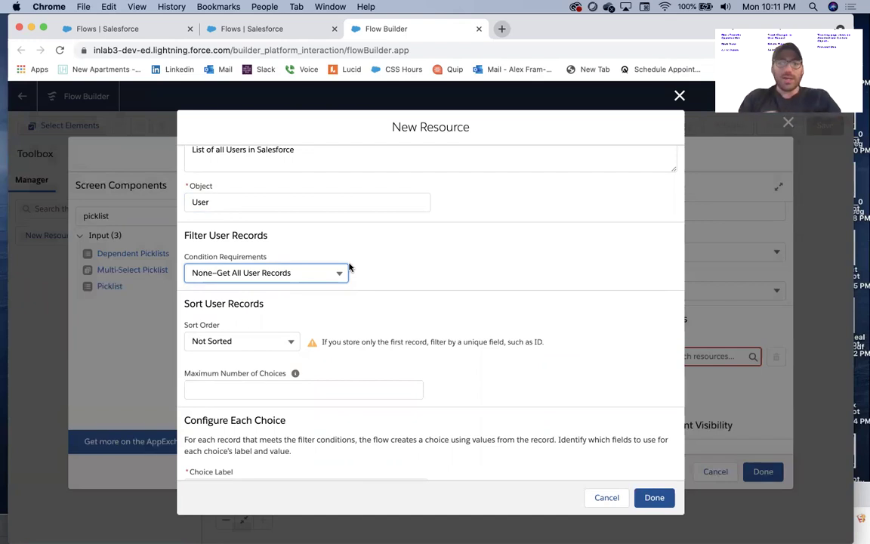
{"action": "left_click", "coordinate": [253, 273]}
{"action": "left_click", "coordinate": [264, 316]}
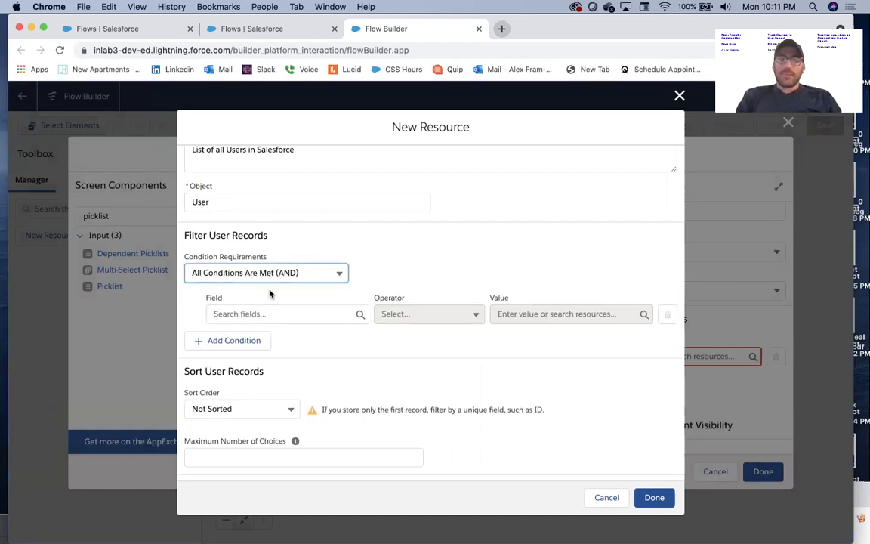
Search the filter fields for "profile" and choose ProfileId as the condition's field
{"action": "left_click", "coordinate": [247, 312]}
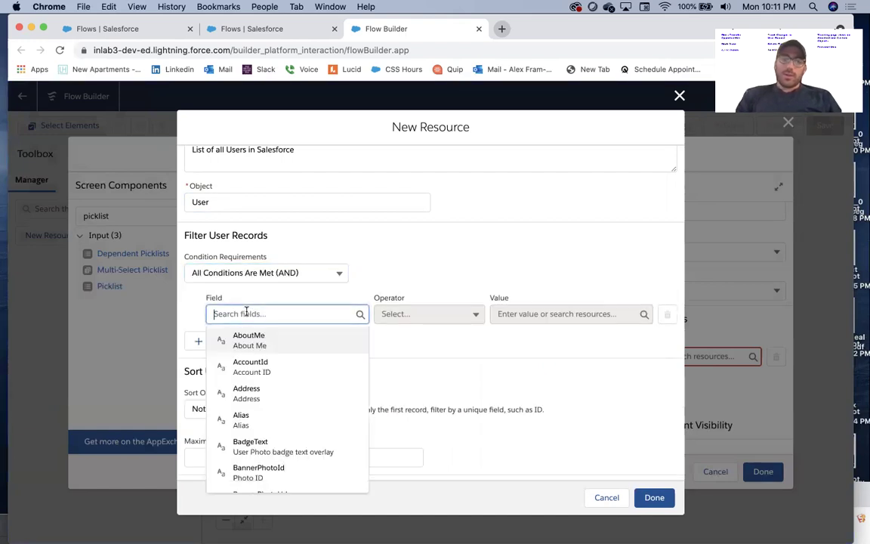
{"action": "type", "text": "profile"}
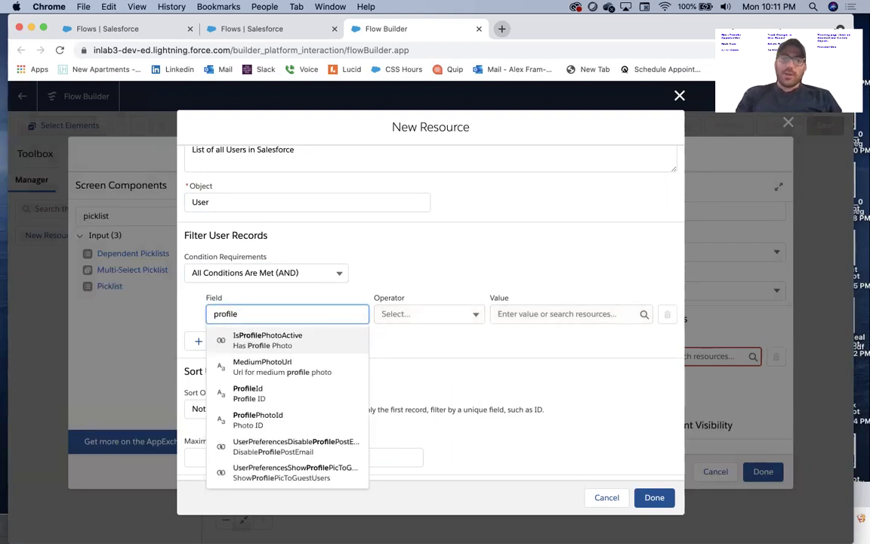
{"action": "left_click", "coordinate": [260, 389]}
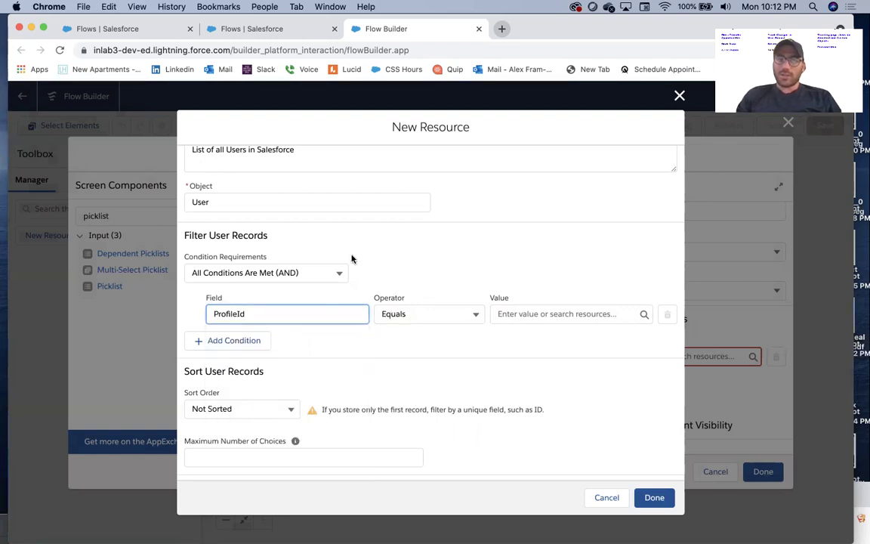
Switch to the Salesforce Setup page, search for "profile" and open the Profiles list
{"action": "left_click", "coordinate": [282, 34]}
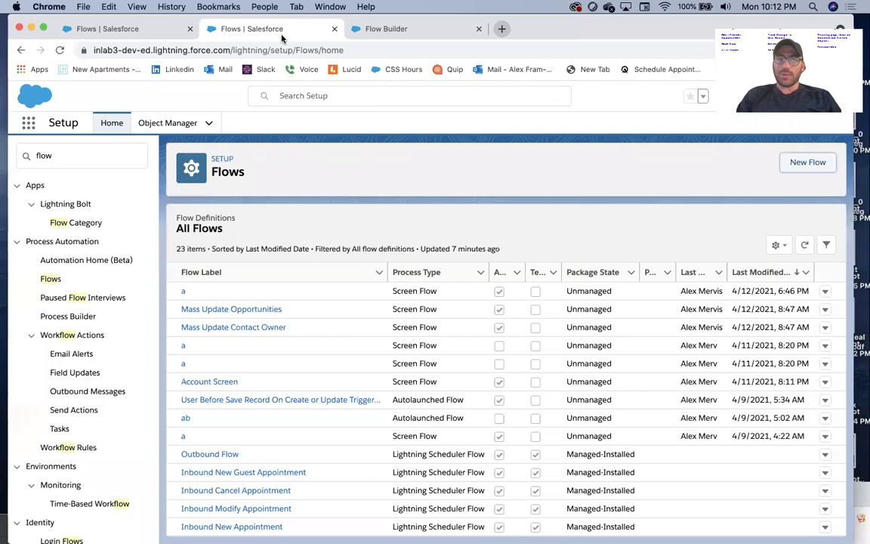
{"action": "left_click", "coordinate": [85, 157]}
{"action": "type", "text": "profile"}
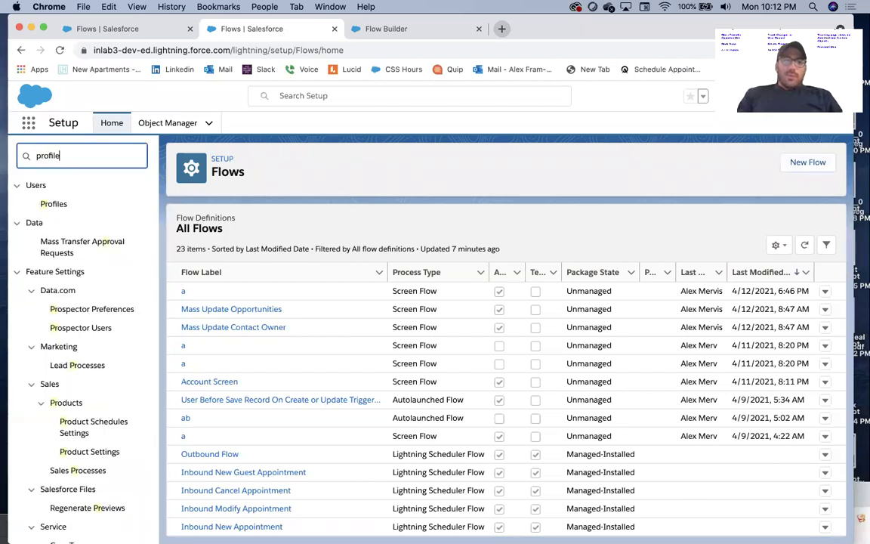
{"action": "left_click", "coordinate": [55, 205]}
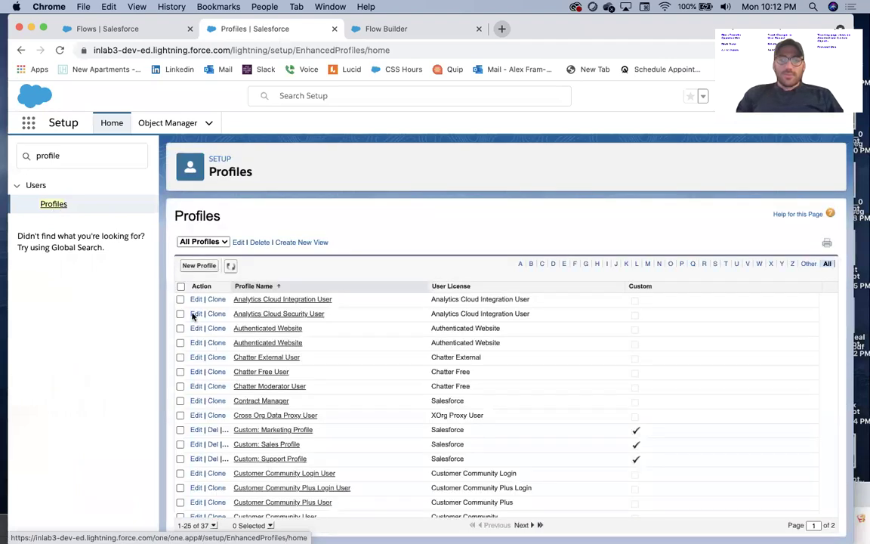
Display 100 profiles per page and open the System Administrator profile
{"action": "scroll", "coordinate": [202, 336], "scroll_direction": "down", "scroll_amount": 5}
{"action": "scroll", "coordinate": [344, 429], "scroll_direction": "down", "scroll_amount": 1}
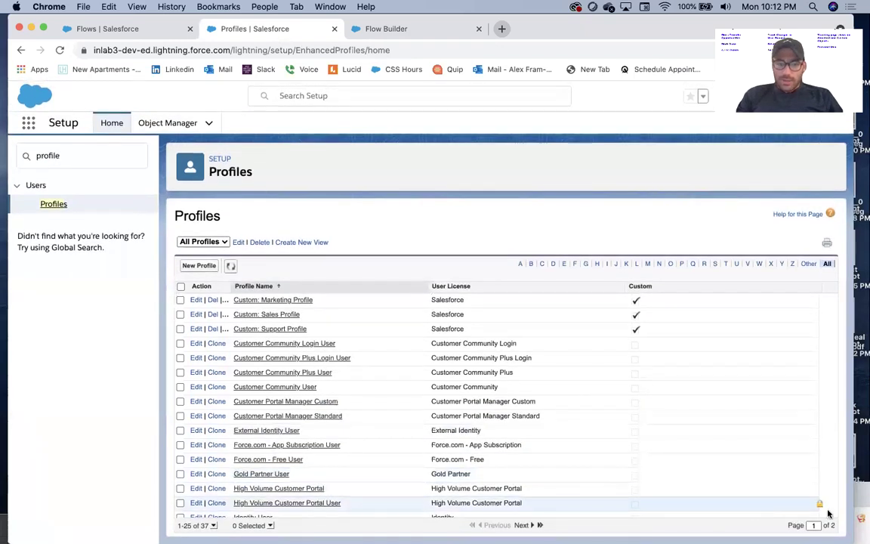
{"action": "left_click", "coordinate": [213, 526]}
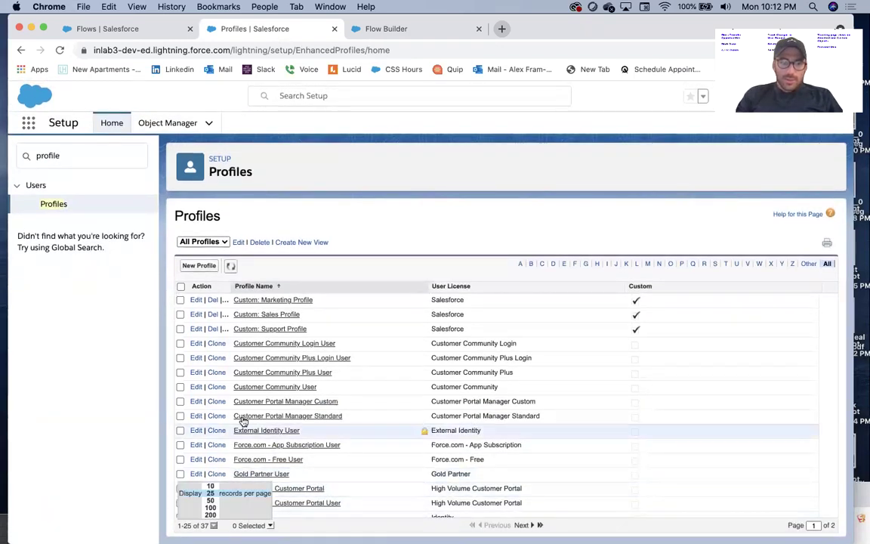
{"action": "left_click", "coordinate": [211, 508]}
{"action": "scroll", "coordinate": [253, 461], "scroll_direction": "down", "scroll_amount": 10}
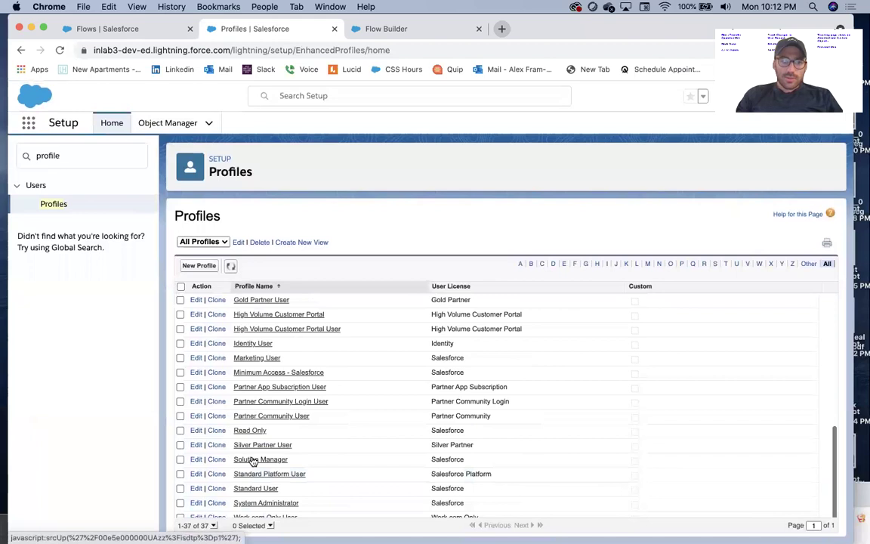
{"action": "left_click", "coordinate": [269, 503]}
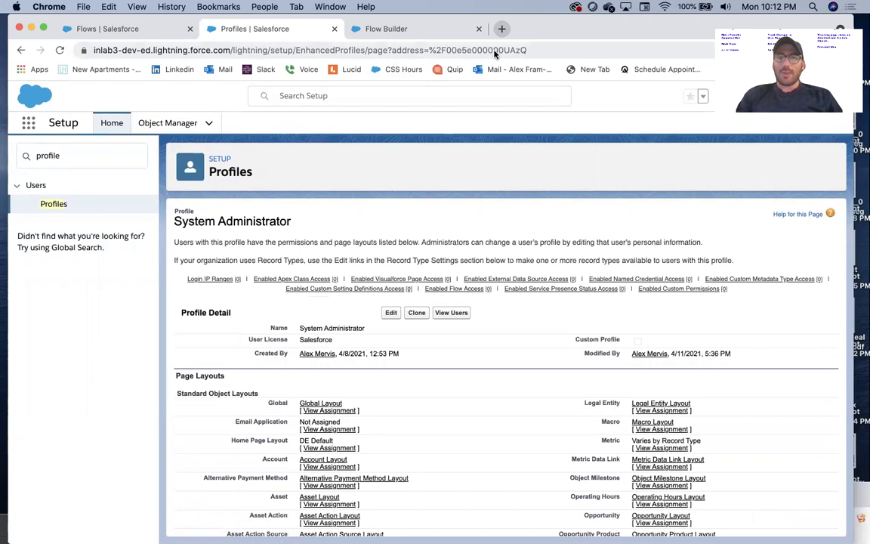
Copy the System Administrator profile ID from the page address into the ProfileId condition's value in Flow Builder, trimmed to 00e5e000000UAzQ
{"action": "left_click", "coordinate": [447, 50]}
{"action": "double_click", "coordinate": [493, 49]}
{"action": "key", "text": "super+c"}
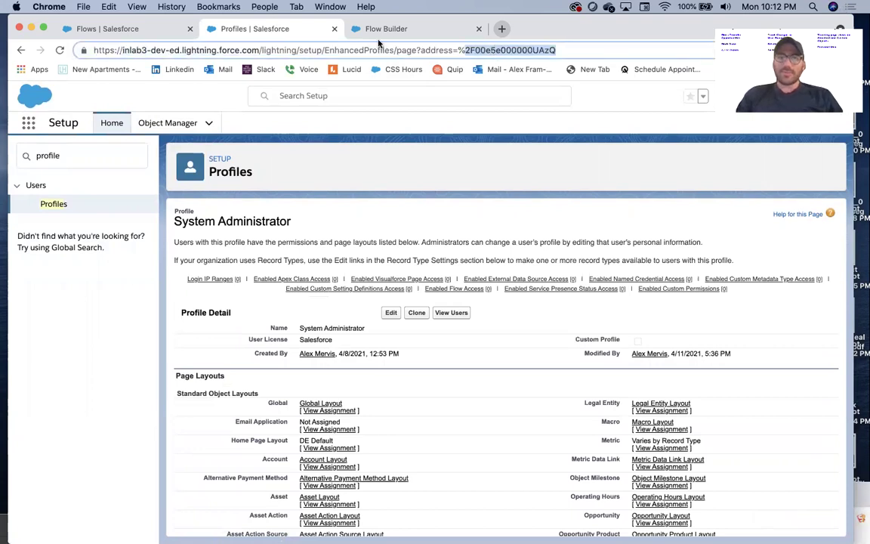
{"action": "left_click", "coordinate": [346, 30]}
{"action": "left_click", "coordinate": [501, 314]}
{"action": "key", "text": "super+v"}
{"action": "left_click_drag", "start_coordinate": [509, 314], "coordinate": [490, 312]}
{"action": "key", "text": "BackSpace"}
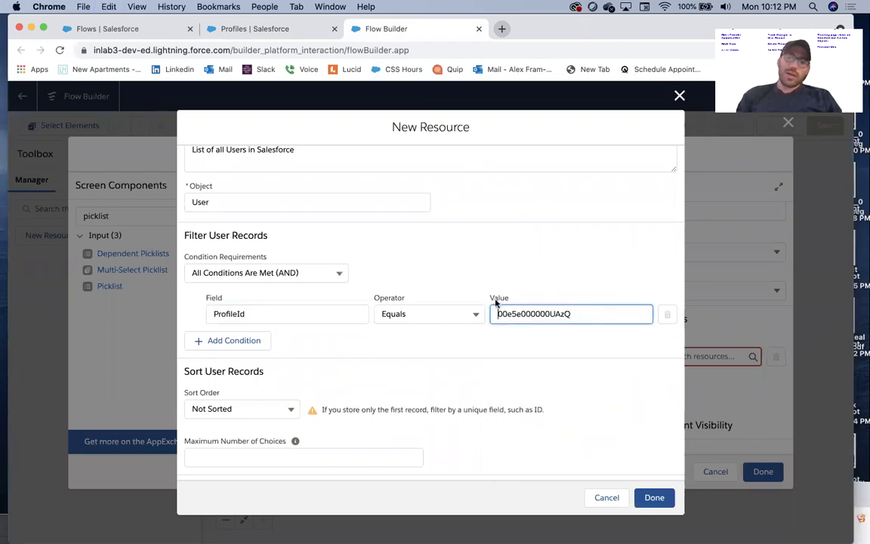
{"action": "left_click", "coordinate": [544, 263]}
{"action": "scroll", "coordinate": [510, 260], "scroll_direction": "down", "scroll_amount": 3}
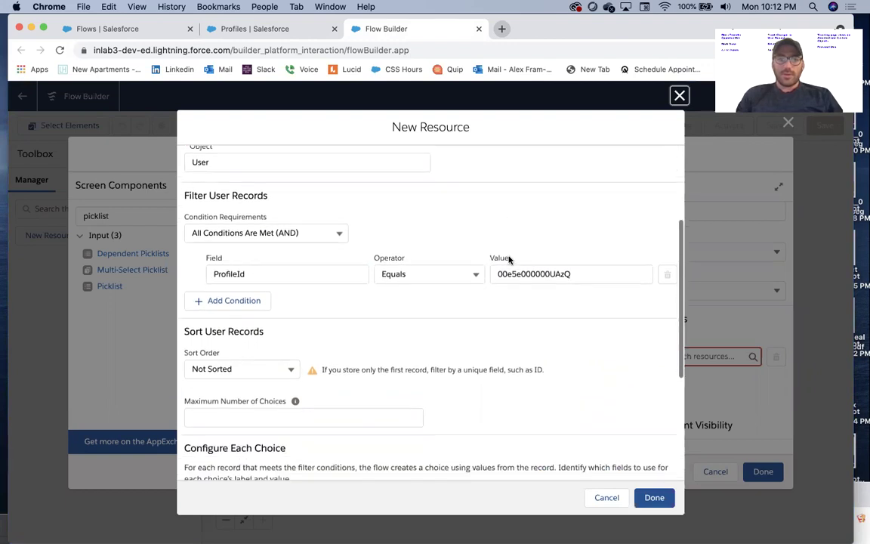
{"action": "scroll", "coordinate": [509, 260], "scroll_direction": "up", "scroll_amount": 4}
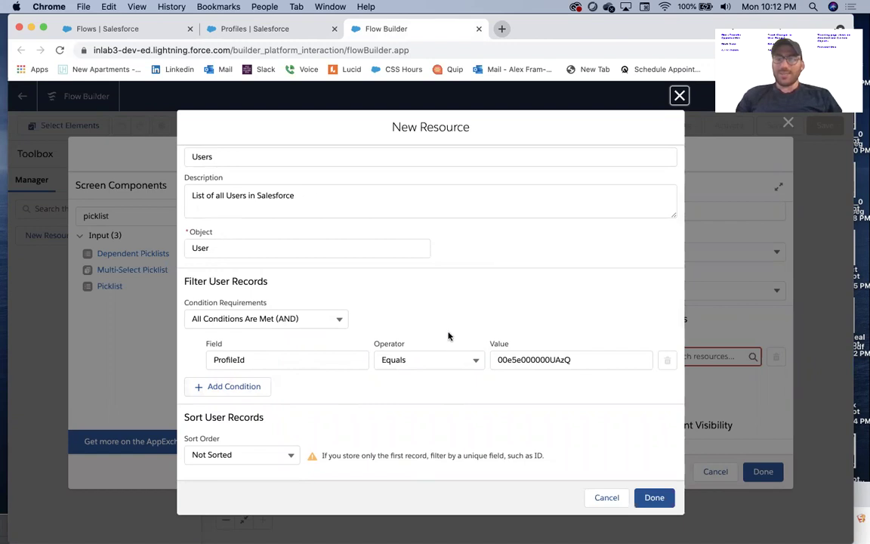
{"action": "scroll", "coordinate": [449, 334], "scroll_direction": "down", "scroll_amount": 3}
{"action": "scroll", "coordinate": [449, 335], "scroll_direction": "down", "scroll_amount": 3}
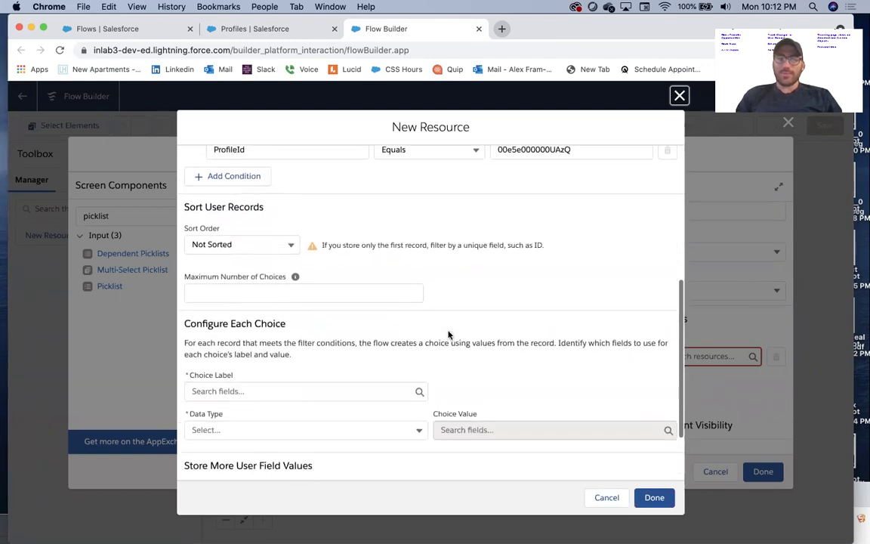
Sort the user records of the record choice set in ascending order by FirstName
{"action": "left_click", "coordinate": [243, 246]}
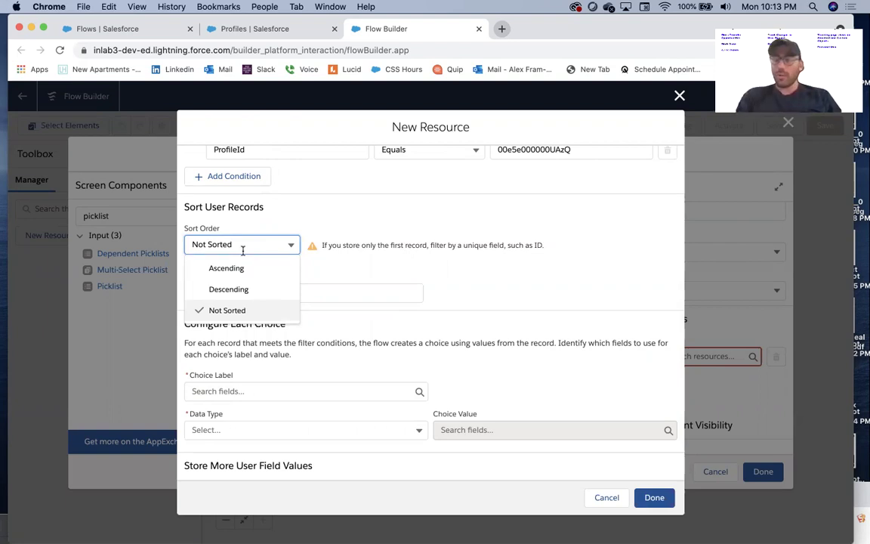
{"action": "left_click", "coordinate": [239, 272]}
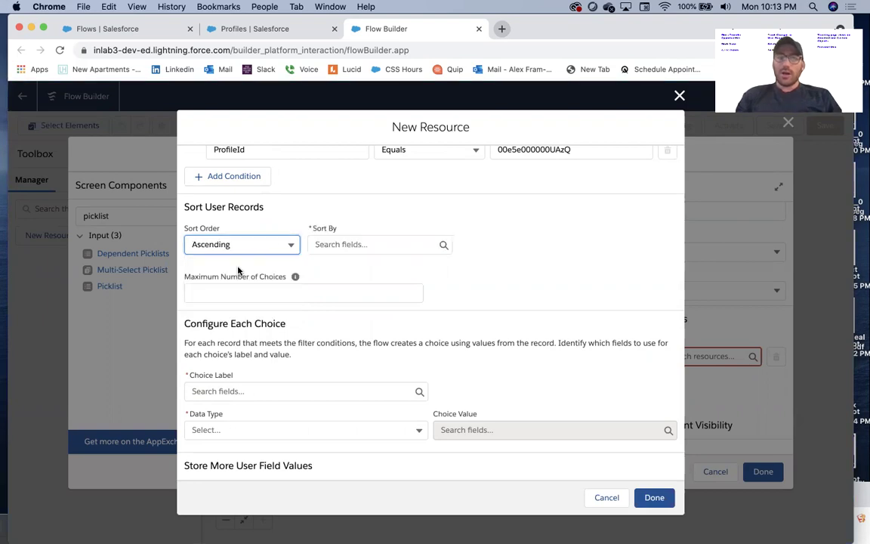
{"action": "left_click", "coordinate": [359, 242]}
{"action": "type", "text": "first"}
{"action": "left_click", "coordinate": [368, 262]}
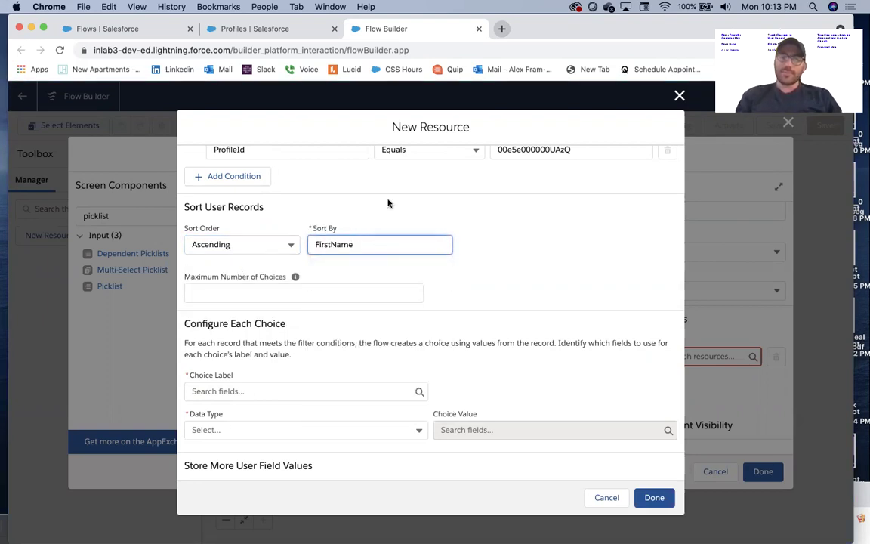
Search the user fields for "full" and choose Name (Full Name) as the choice label
{"action": "scroll", "coordinate": [382, 200], "scroll_direction": "down", "scroll_amount": 2}
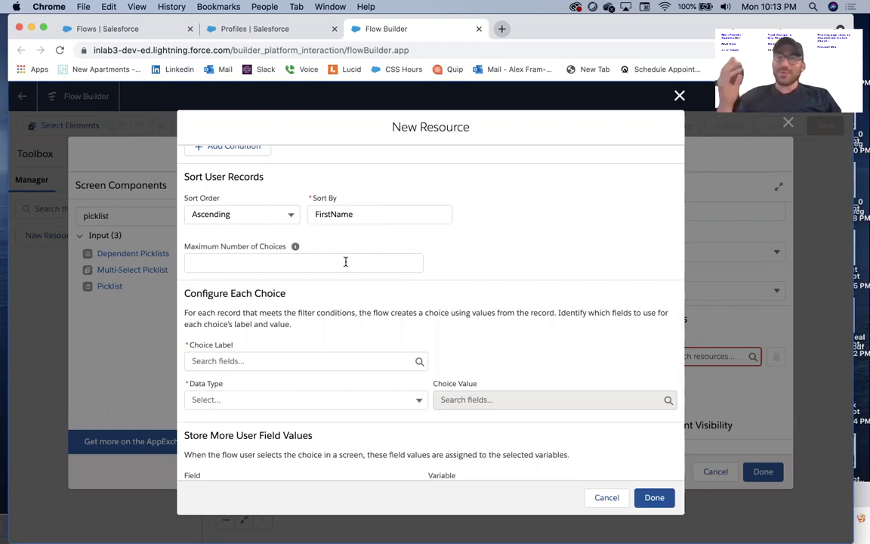
{"action": "scroll", "coordinate": [475, 284], "scroll_direction": "down", "scroll_amount": 1}
{"action": "scroll", "coordinate": [475, 284], "scroll_direction": "down", "scroll_amount": 2}
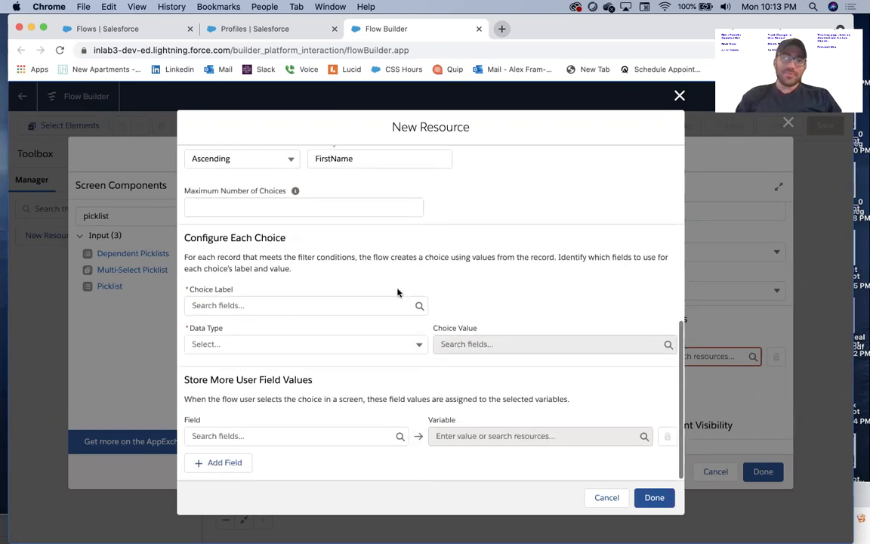
{"action": "left_click_drag", "start_coordinate": [294, 239], "coordinate": [189, 238]}
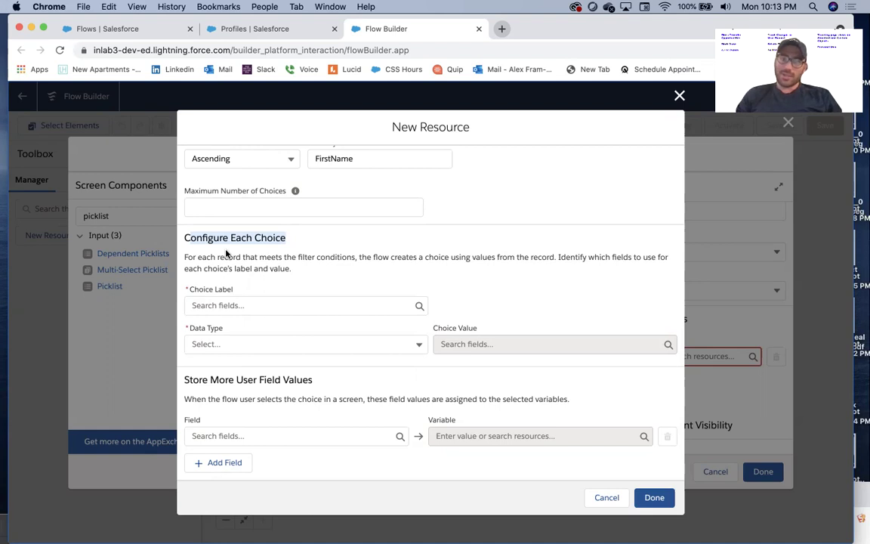
{"action": "left_click", "coordinate": [222, 305]}
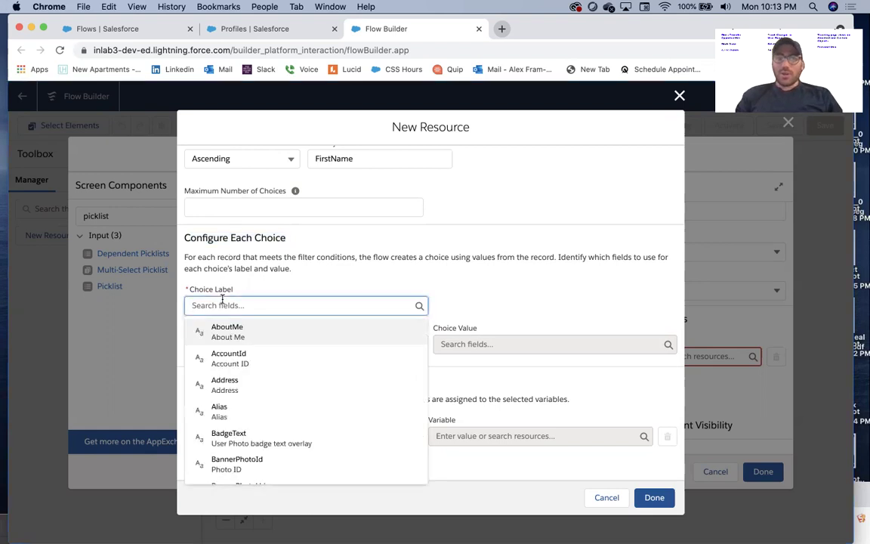
{"action": "type", "text": "f"}
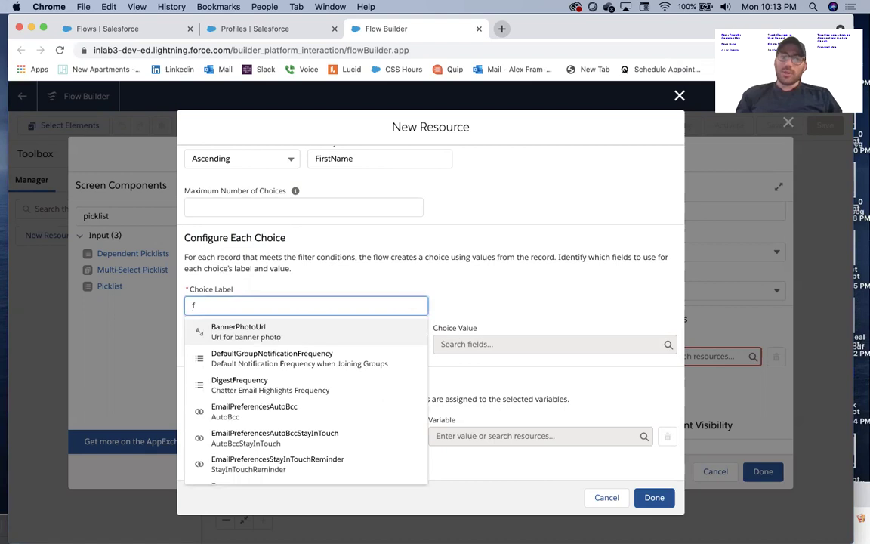
{"action": "type", "text": "ull"}
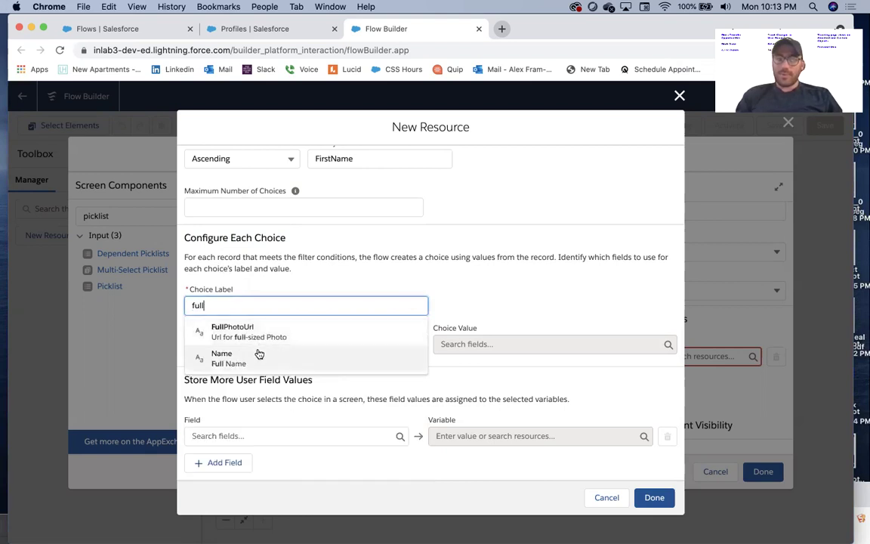
{"action": "left_click", "coordinate": [258, 355]}
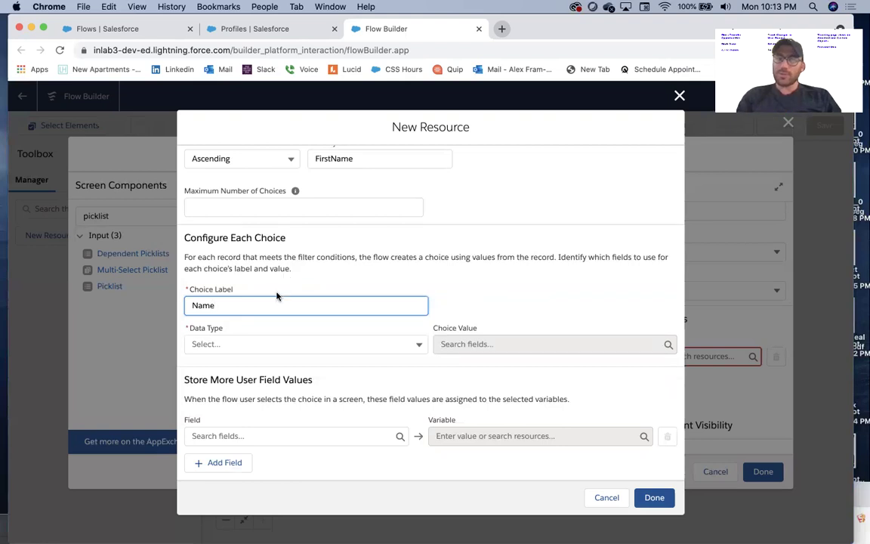
Set the choice data type to Text and choose the user's Id field as the choice value
{"action": "left_click", "coordinate": [227, 344]}
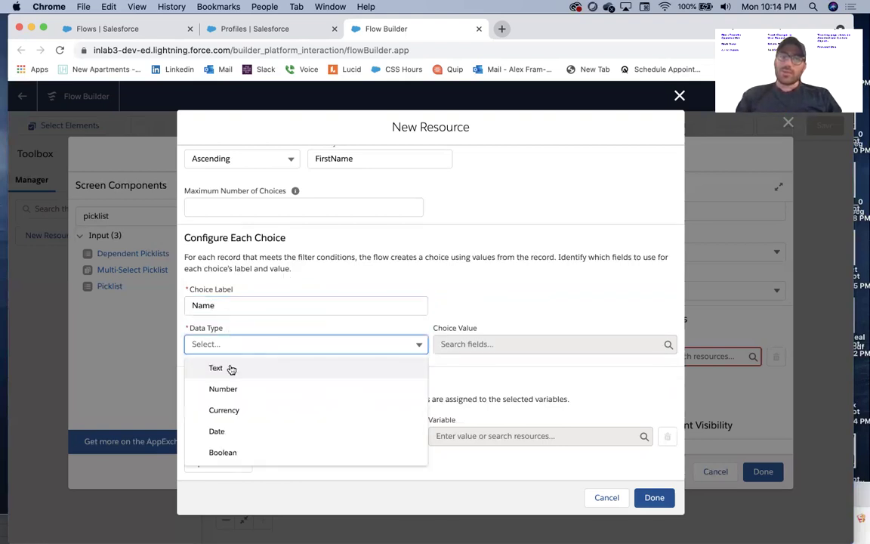
{"action": "left_click", "coordinate": [231, 368]}
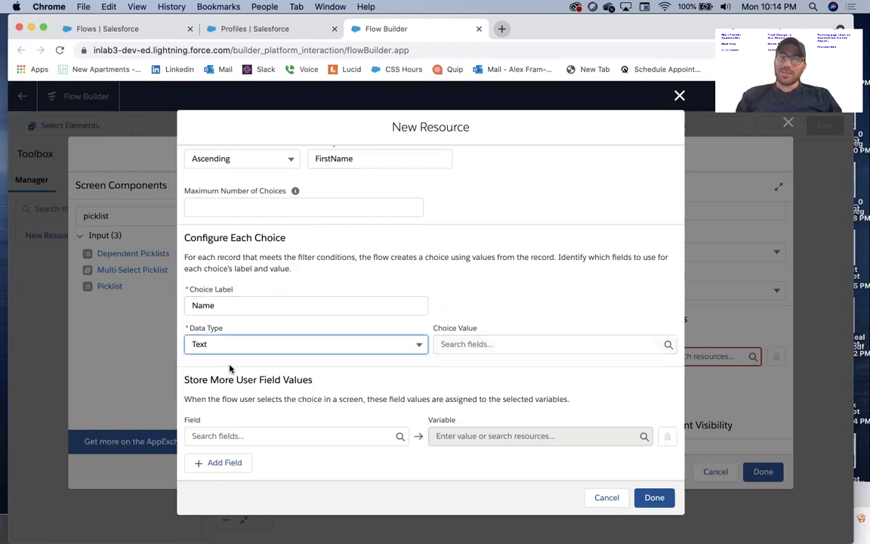
{"action": "left_click", "coordinate": [484, 316]}
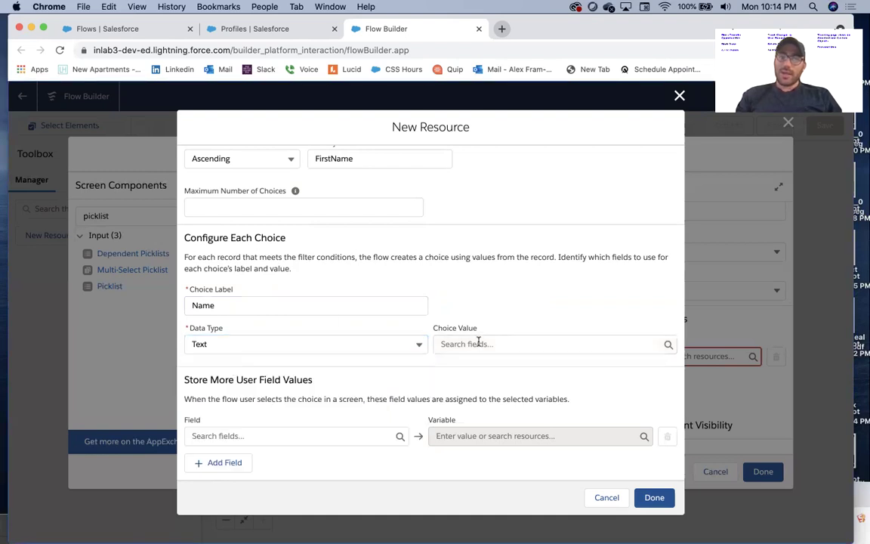
{"action": "left_click", "coordinate": [479, 342]}
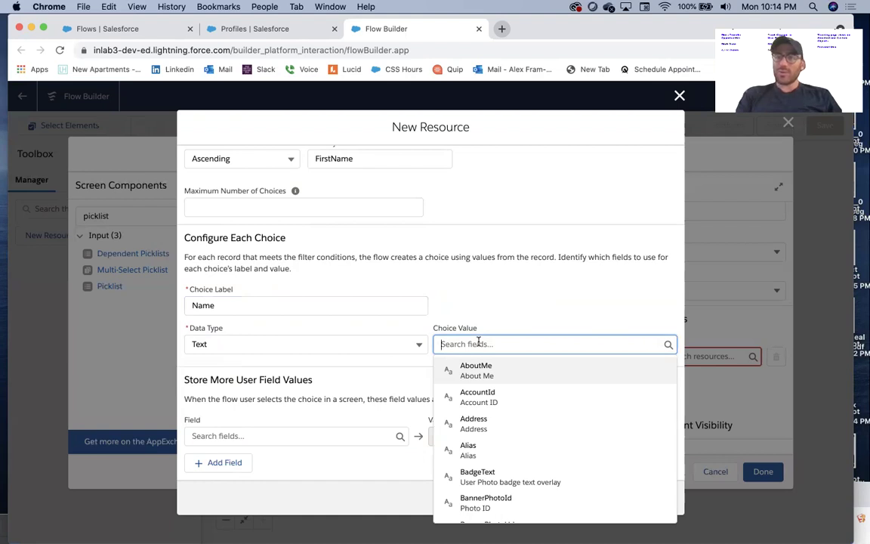
{"action": "type", "text": "id"}
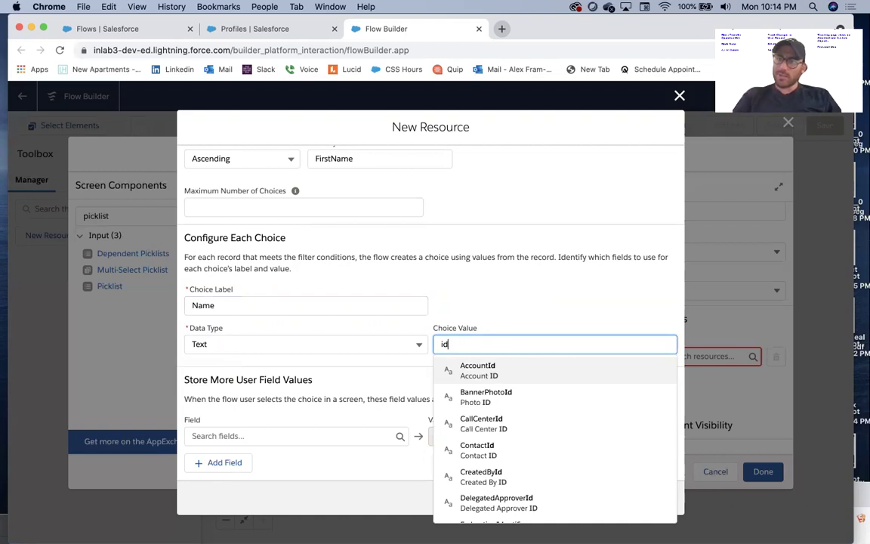
{"action": "scroll", "coordinate": [460, 427], "scroll_direction": "down", "scroll_amount": 5}
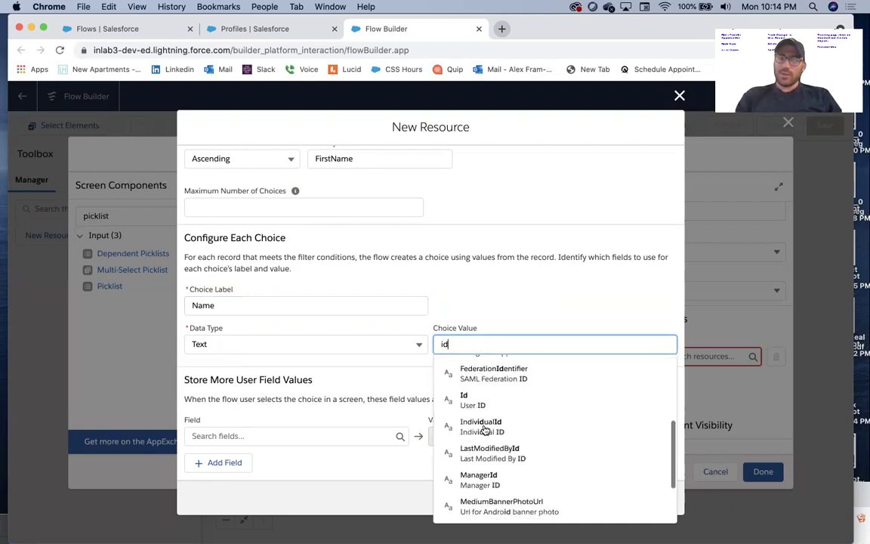
{"action": "left_click", "coordinate": [502, 370]}
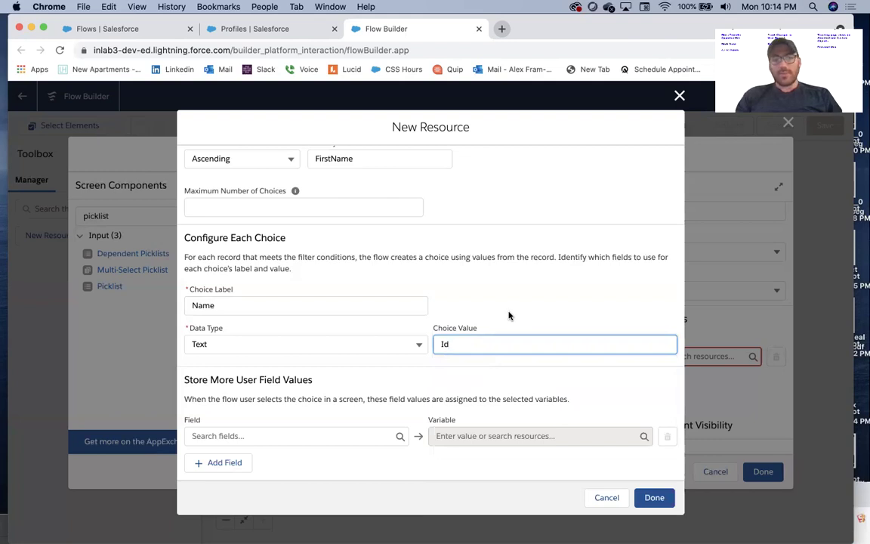
Review the Users record choice set's object, filter, sort order, choice label, choice value and extra field storage settings
{"action": "left_click_drag", "start_coordinate": [312, 380], "coordinate": [184, 385]}
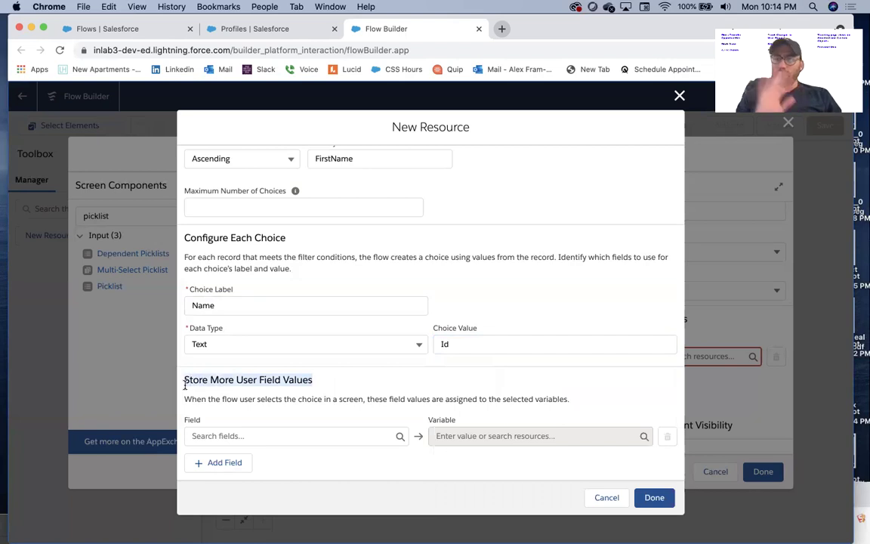
{"action": "left_click", "coordinate": [453, 256]}
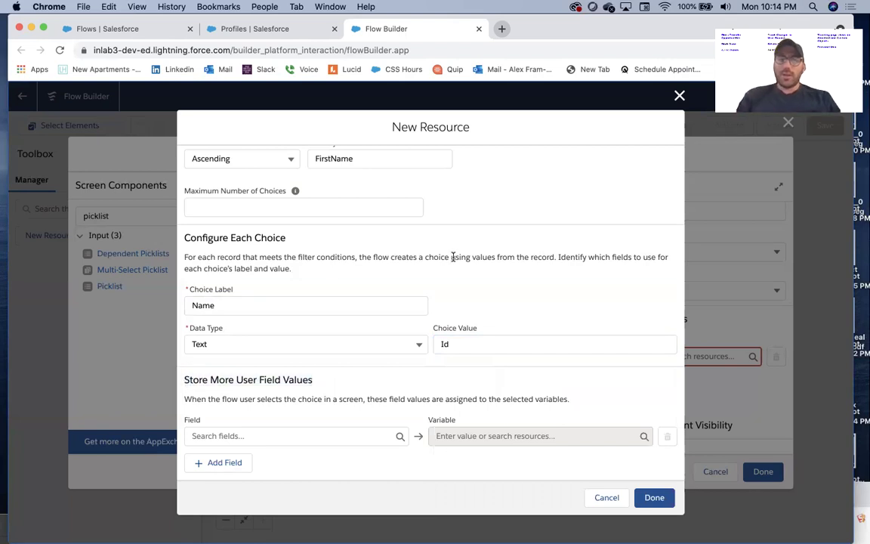
{"action": "scroll", "coordinate": [453, 257], "scroll_direction": "up", "scroll_amount": 10}
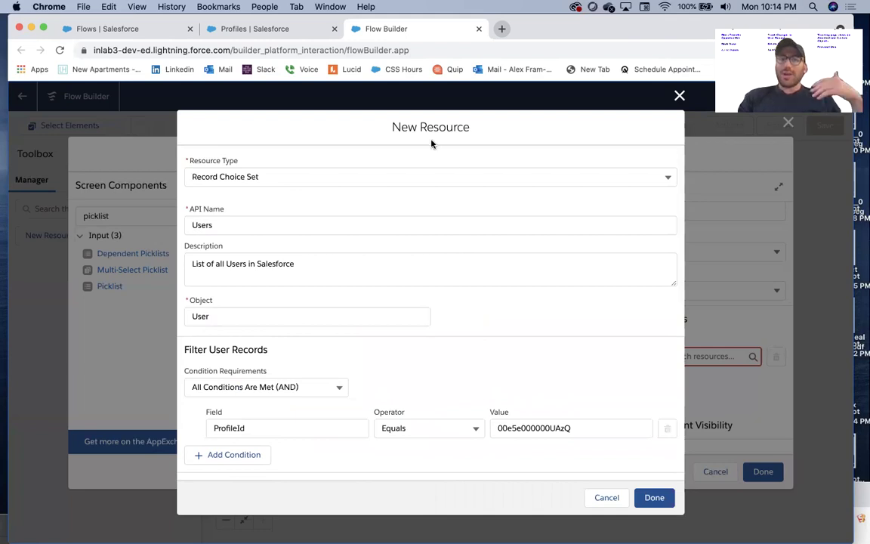
{"action": "scroll", "coordinate": [442, 214], "scroll_direction": "down", "scroll_amount": 3}
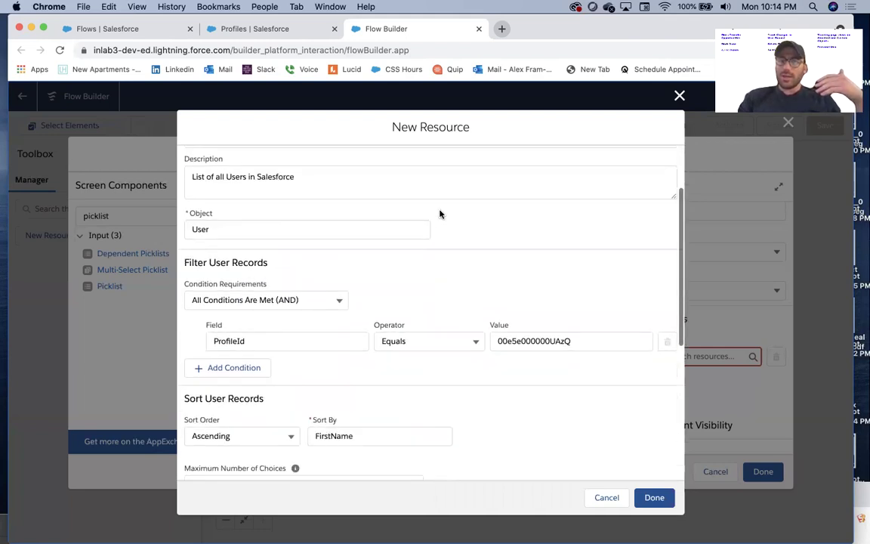
{"action": "scroll", "coordinate": [441, 214], "scroll_direction": "down", "scroll_amount": 2}
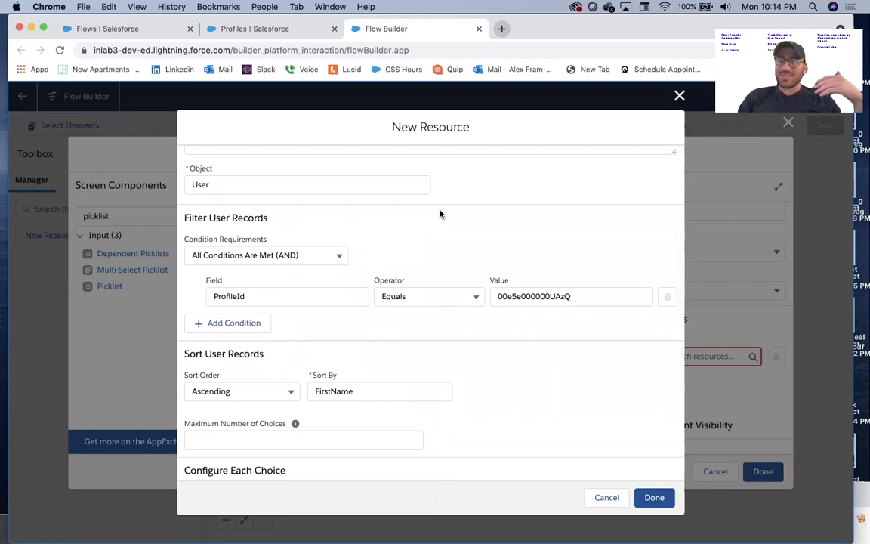
{"action": "scroll", "coordinate": [441, 214], "scroll_direction": "up", "scroll_amount": 5}
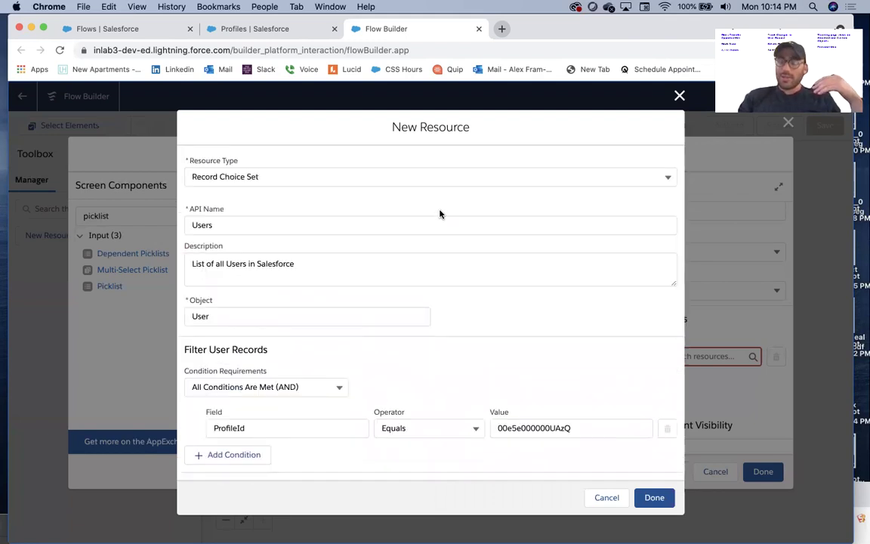
{"action": "scroll", "coordinate": [440, 215], "scroll_direction": "down", "scroll_amount": 1}
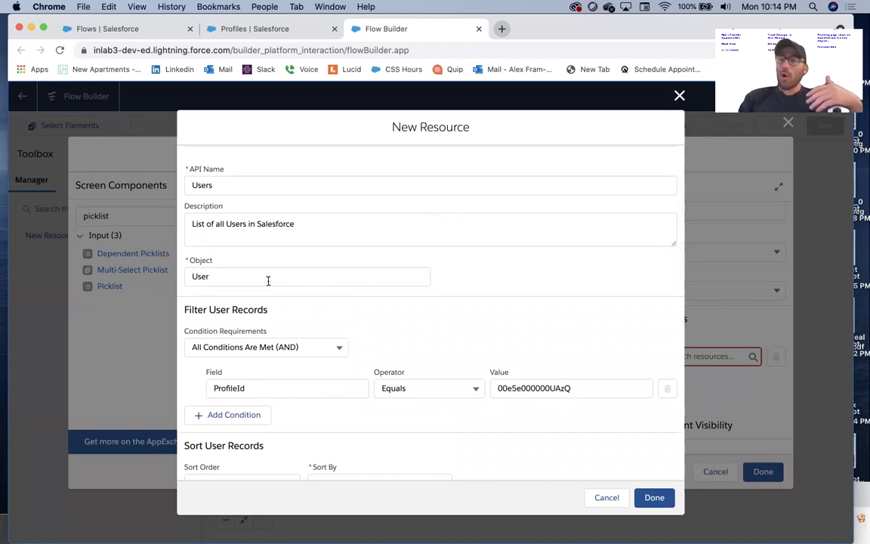
{"action": "scroll", "coordinate": [266, 281], "scroll_direction": "down", "scroll_amount": 2}
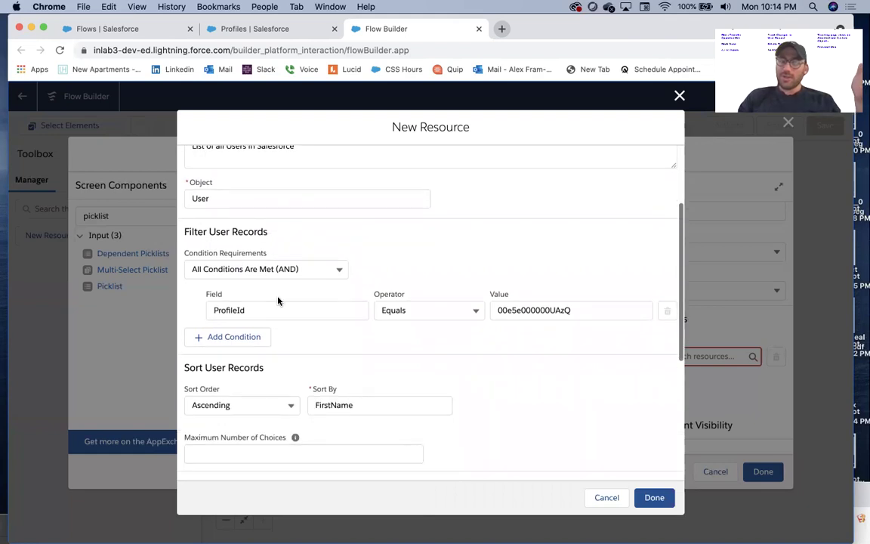
{"action": "scroll", "coordinate": [282, 310], "scroll_direction": "down", "scroll_amount": 1}
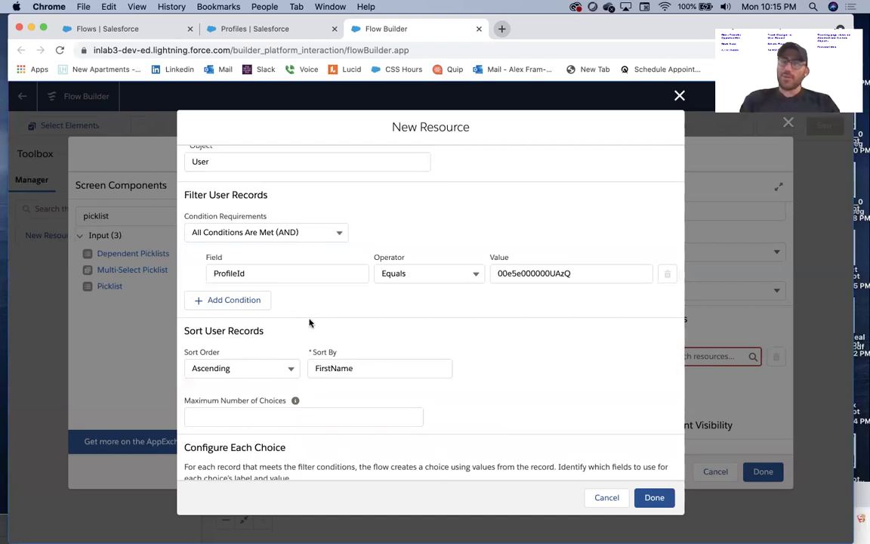
{"action": "scroll", "coordinate": [310, 319], "scroll_direction": "down", "scroll_amount": 5}
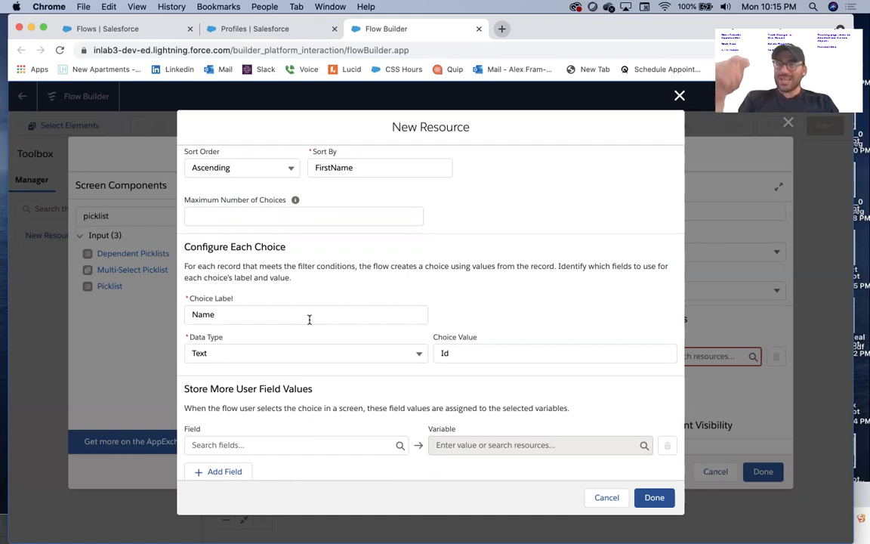
{"action": "scroll", "coordinate": [309, 319], "scroll_direction": "down", "scroll_amount": 1}
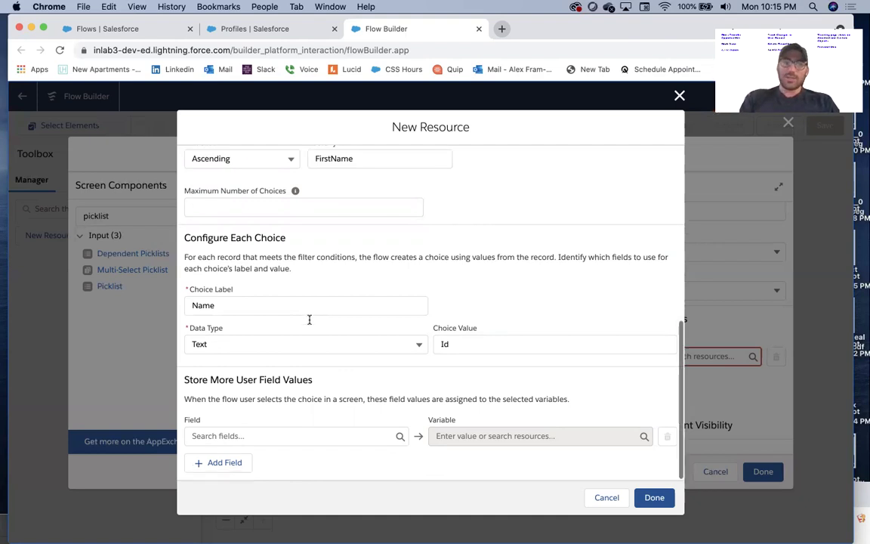
Finish creating the Users record choice set as the choice source for the Original Owner picklist
{"action": "left_click", "coordinate": [654, 498]}
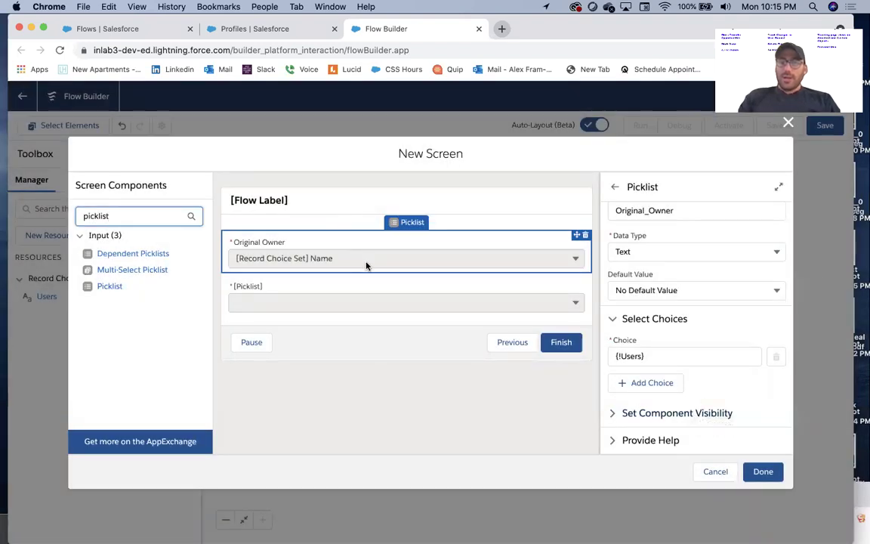
{"action": "right_click", "coordinate": [638, 235]}
{"action": "key", "text": "Escape"}
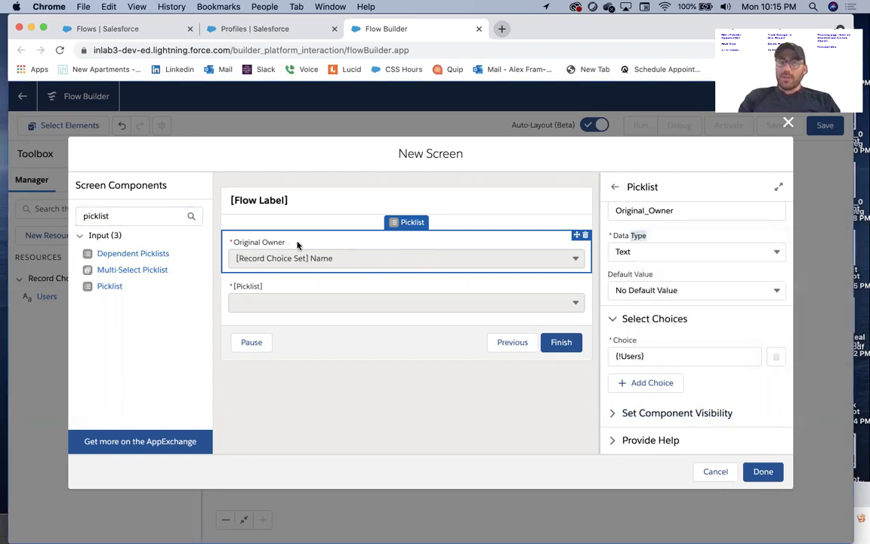
Label the second picklist on the screen "Updated Owner" and have its API name filled in from the label
{"action": "left_click", "coordinate": [274, 297]}
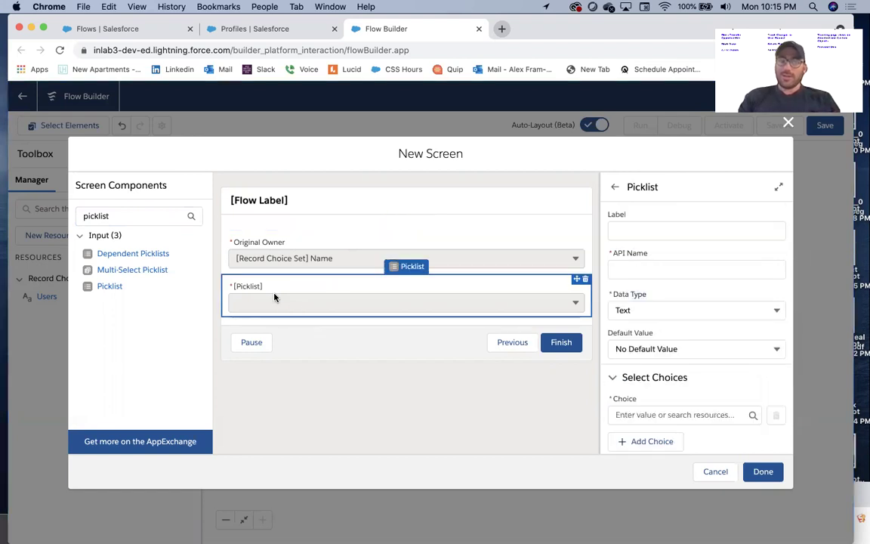
{"action": "left_click", "coordinate": [625, 228]}
{"action": "type", "text": "Updated"}
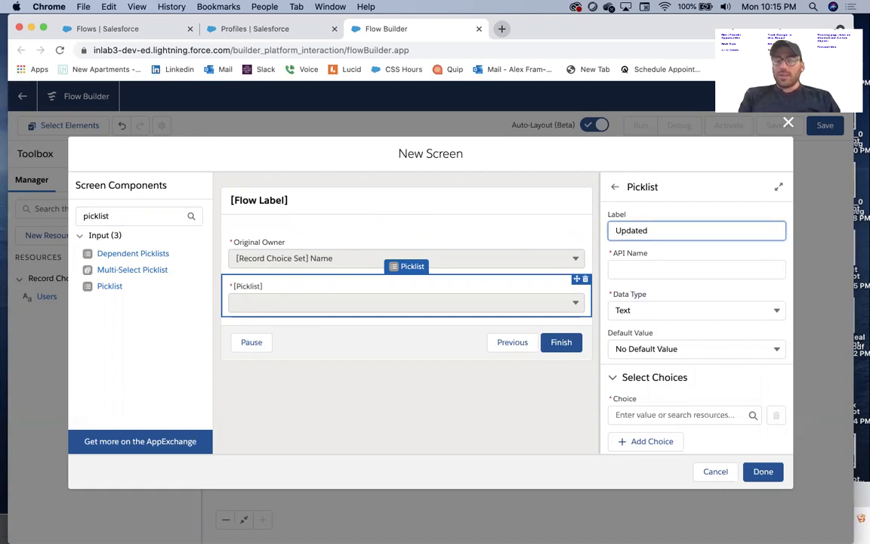
{"action": "type", "text": "Owner"}
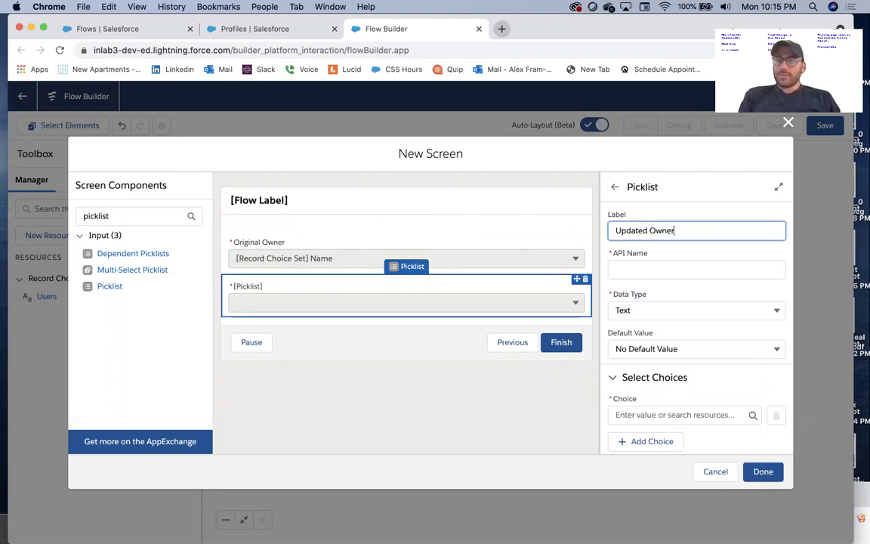
{"action": "key", "text": "Tab"}
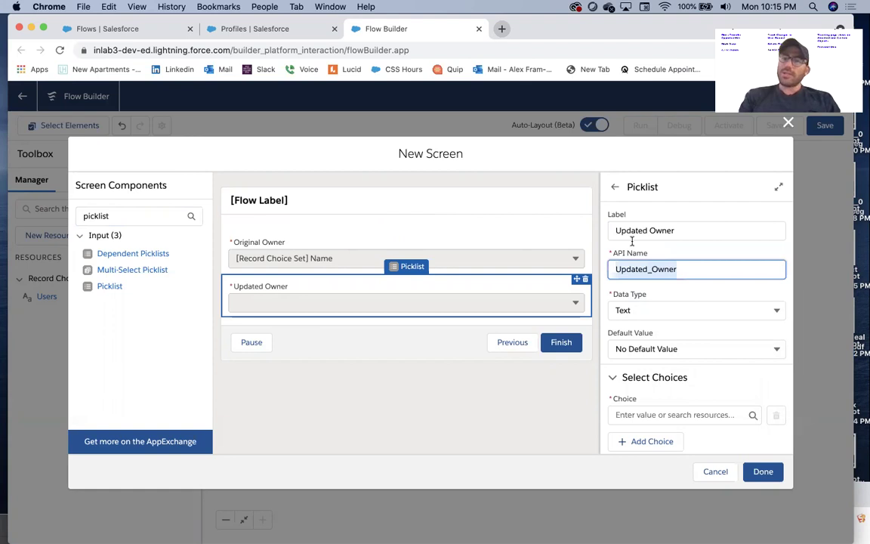
{"action": "scroll", "coordinate": [639, 252], "scroll_direction": "down", "scroll_amount": 2}
{"action": "scroll", "coordinate": [639, 253], "scroll_direction": "down", "scroll_amount": 1}
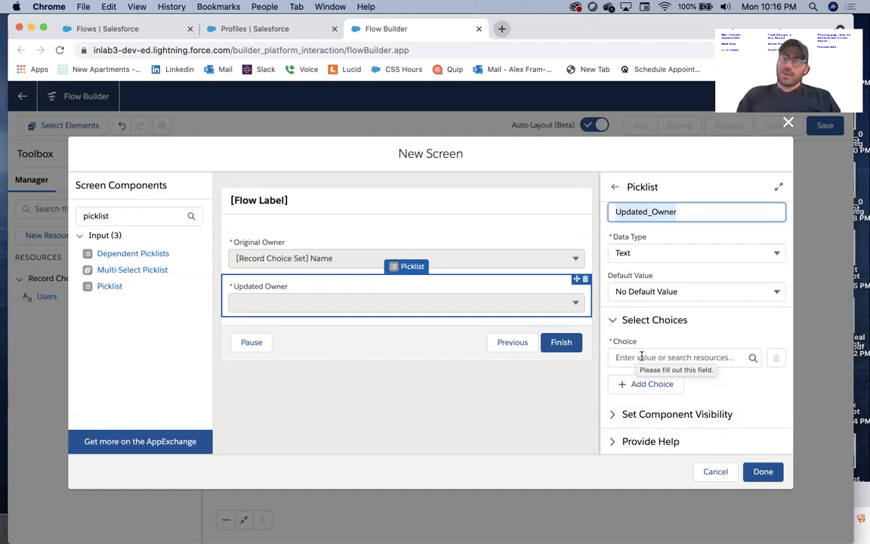
Use the Users record choice set as the choice for the Updated Owner picklist and finish the screen element
{"action": "left_click", "coordinate": [641, 356]}
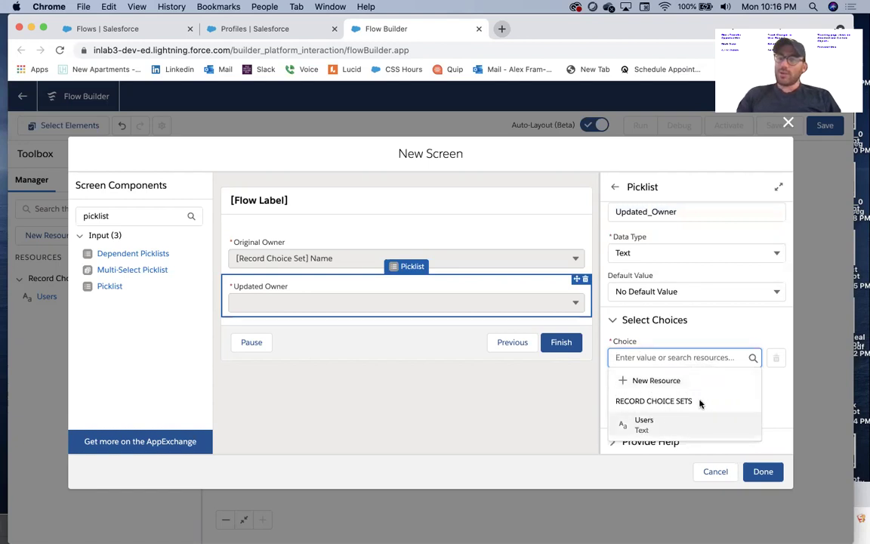
{"action": "left_click", "coordinate": [648, 425]}
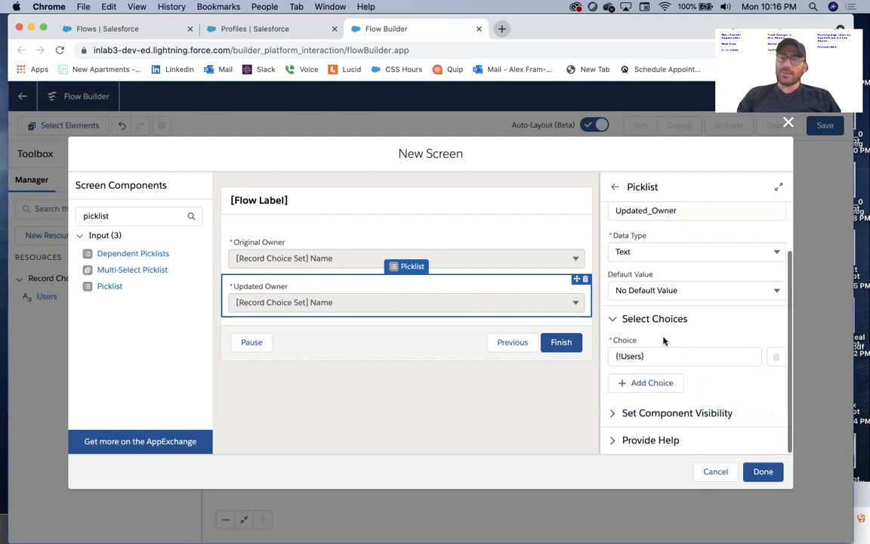
{"action": "left_click", "coordinate": [763, 472]}
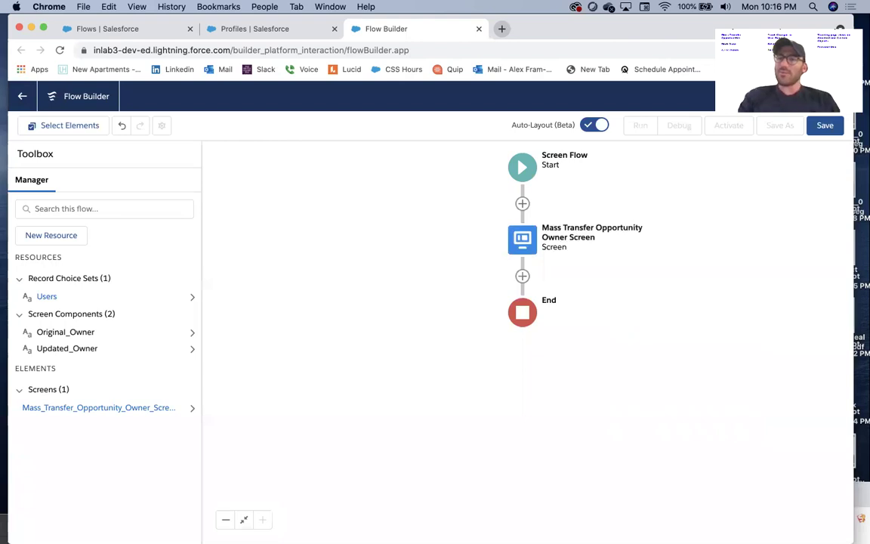
Start saving the flow with the label "Mass Transfer Opportunity Owner" and have its API name filled in from the label
{"action": "left_click", "coordinate": [827, 125]}
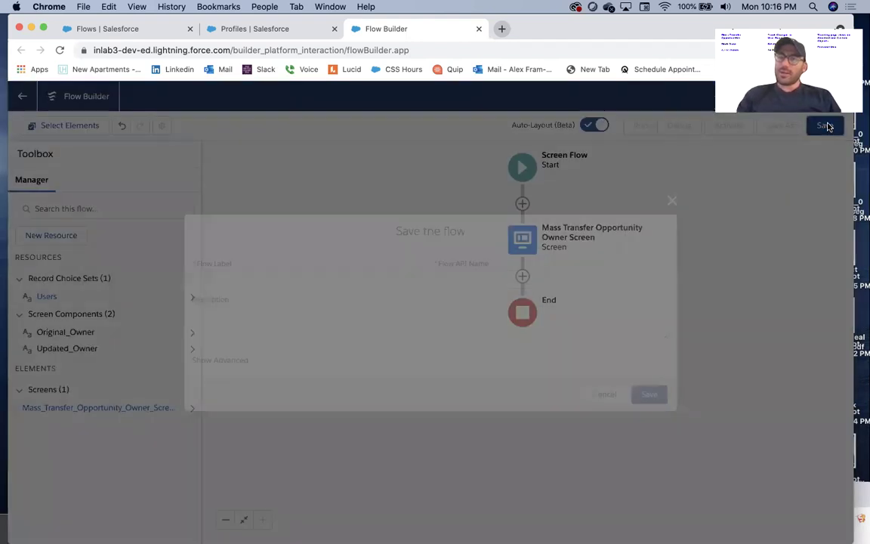
{"action": "type", "text": "Mass Transfer Opprotunity"}
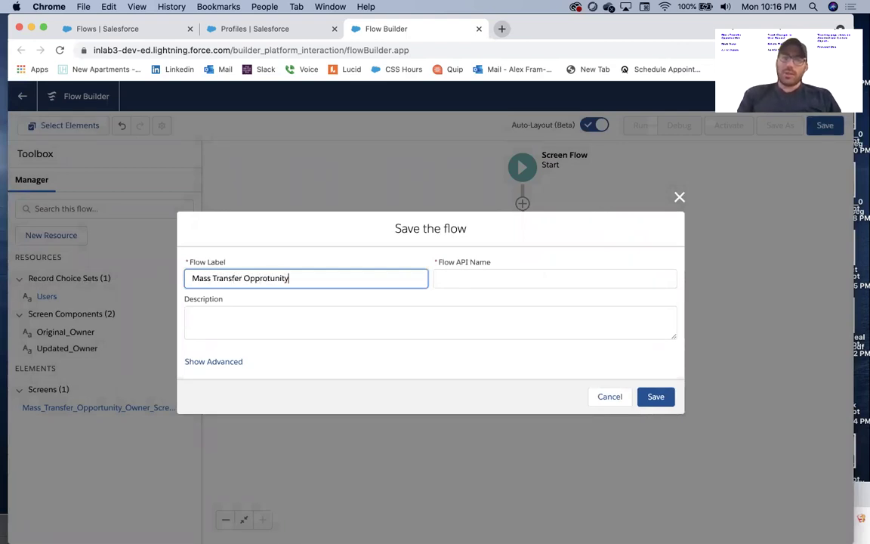
{"action": "key", "text": "BackSpace"}
{"action": "key", "text": "BackSpace"}
{"action": "key", "text": "BackSpace"}
{"action": "key", "text": "BackSpace"}
{"action": "key", "text": "BackSpace"}
{"action": "type", "text": "unity Owner"}
{"action": "left_click", "coordinate": [262, 276]}
{"action": "key", "text": "BackSpace"}
{"action": "key", "text": "BackSpace"}
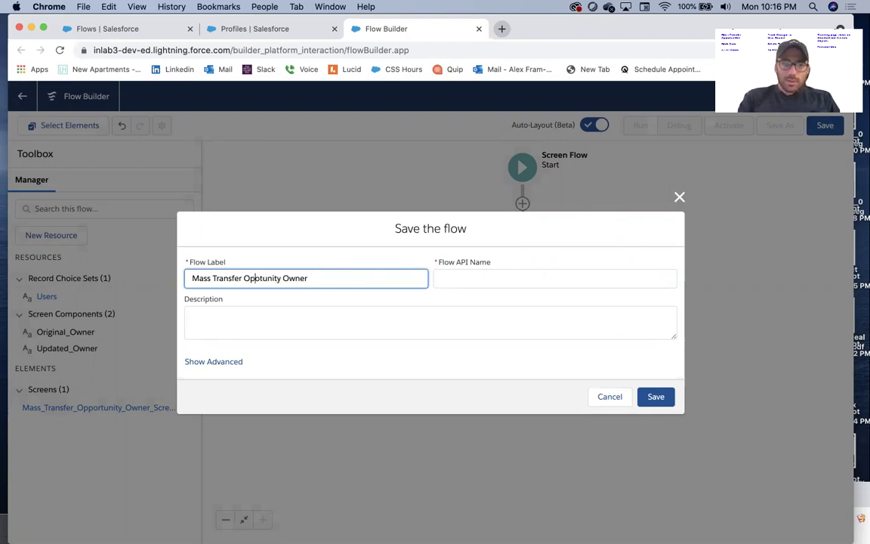
{"action": "type", "text": "or"}
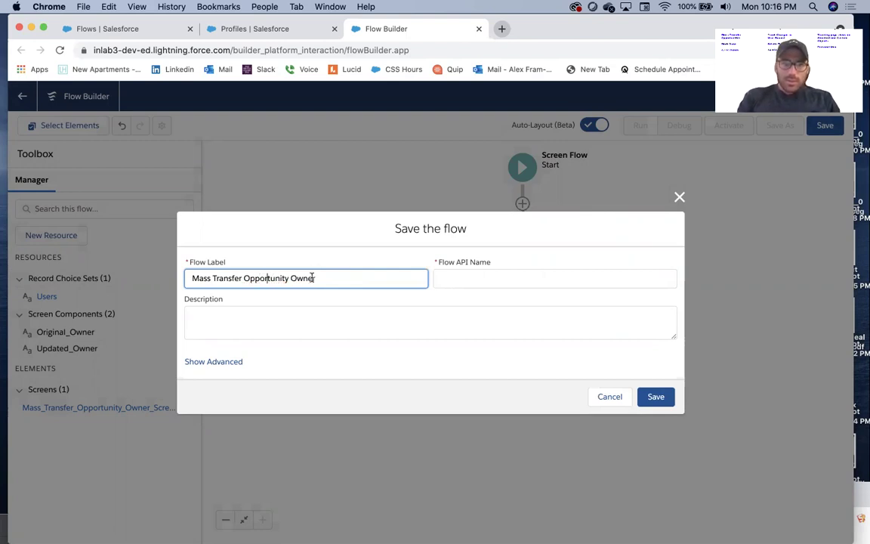
{"action": "left_click", "coordinate": [340, 292]}
{"action": "left_click", "coordinate": [340, 278]}
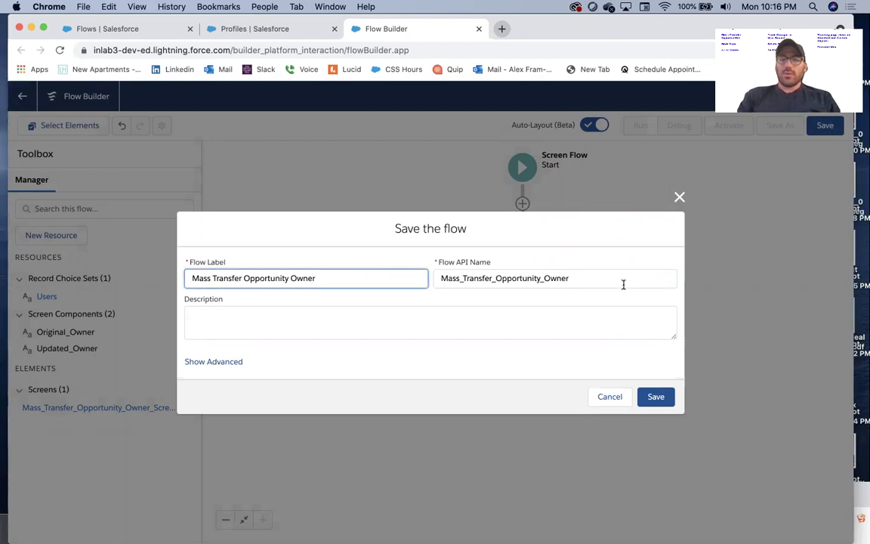
Enter the flow description "Screen Flow that allows the end user to mass transfer opportunities." and save the flow
{"action": "left_click", "coordinate": [296, 311]}
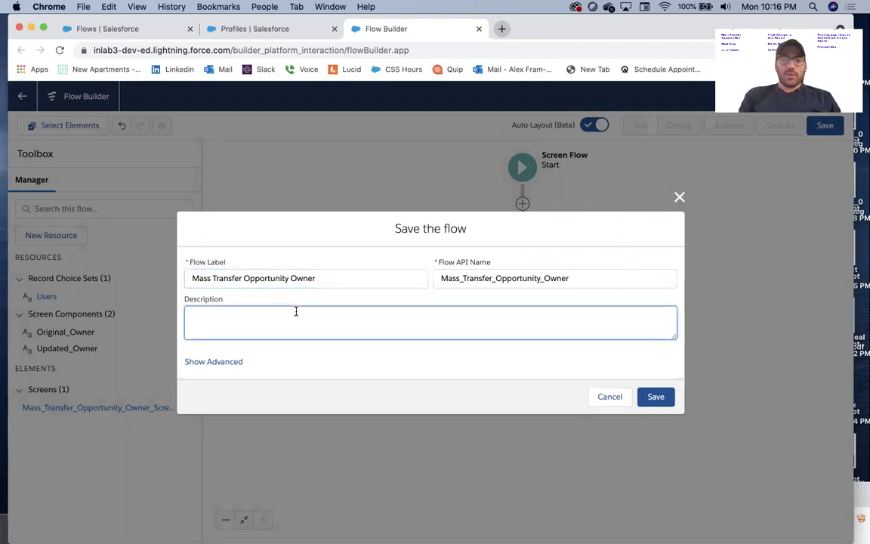
{"action": "type", "text": "Screen F"}
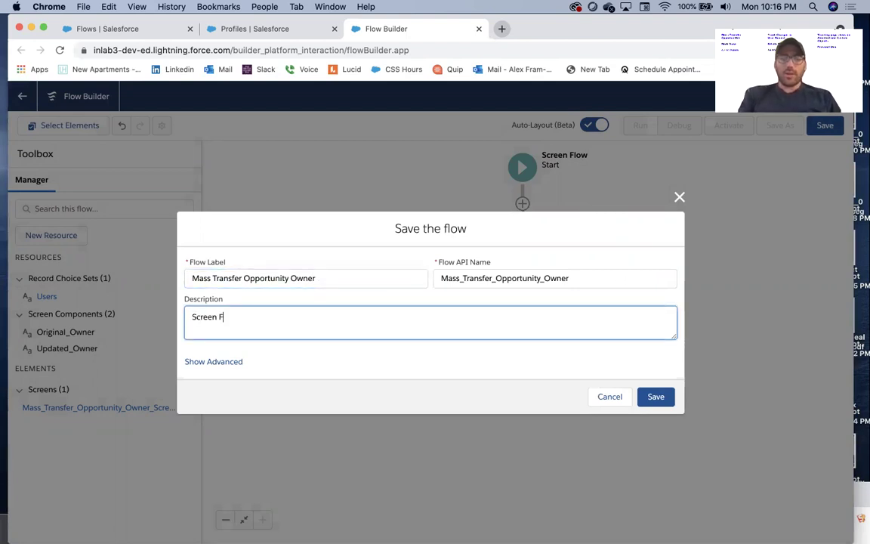
{"action": "type", "text": "low that allows t"}
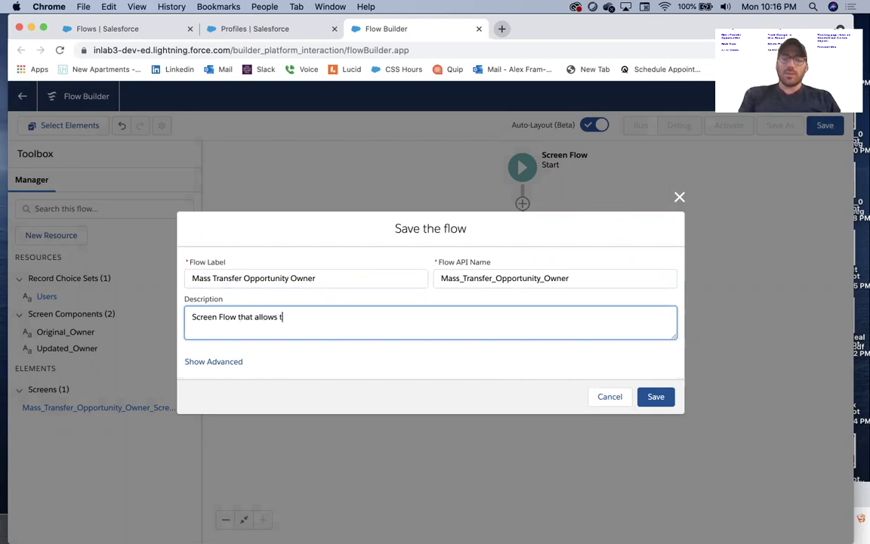
{"action": "type", "text": "he end user to "}
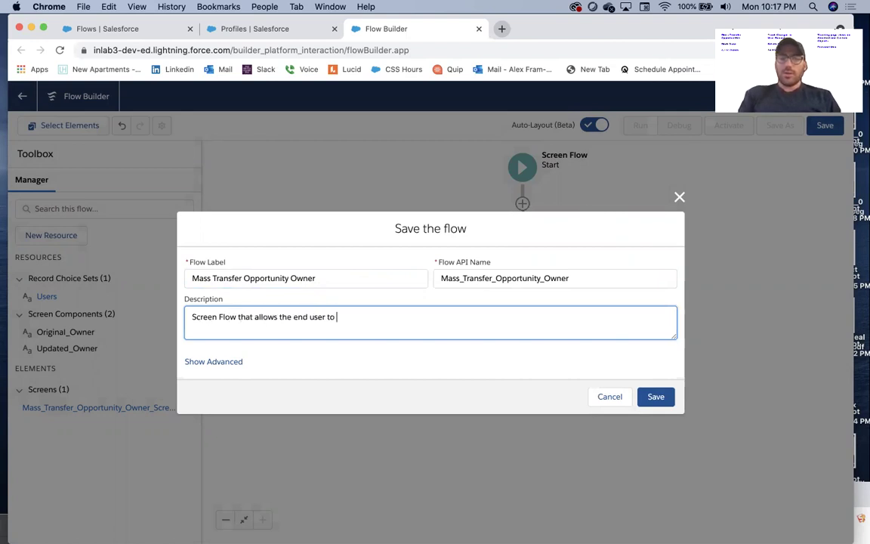
{"action": "type", "text": "mass transfer a"}
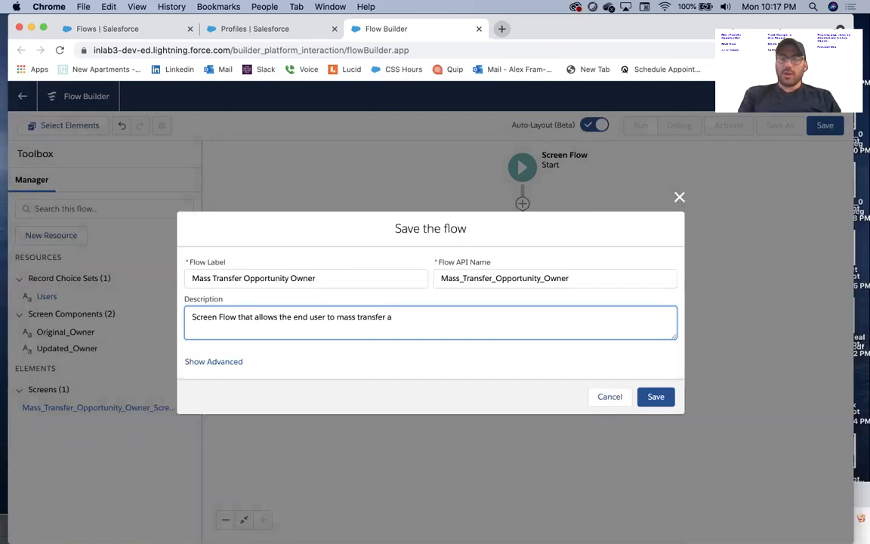
{"action": "key", "text": "BackSpace"}
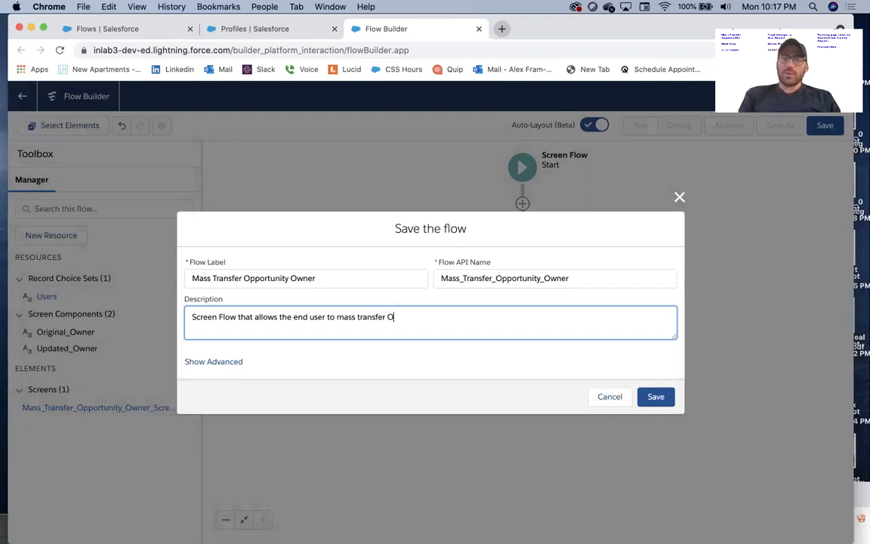
{"action": "type", "text": "opportuni"}
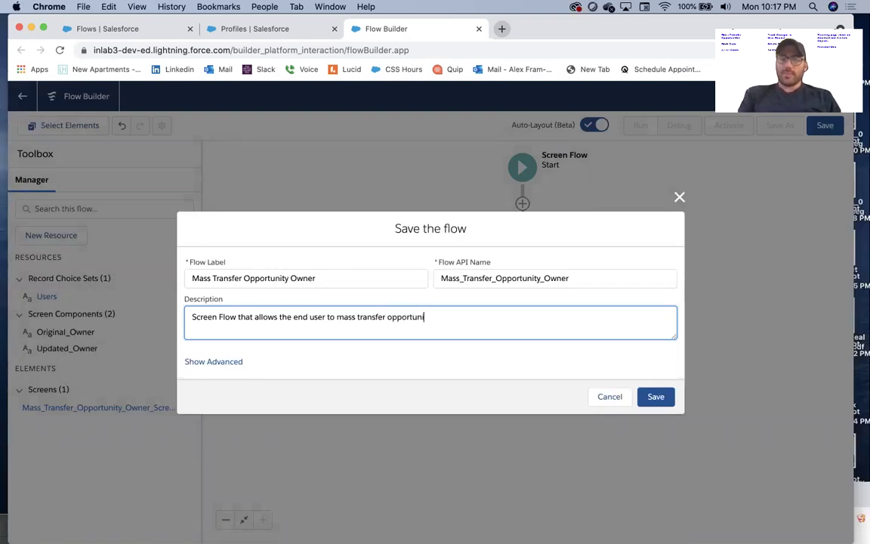
{"action": "type", "text": "ties."}
{"action": "left_click", "coordinate": [656, 396]}
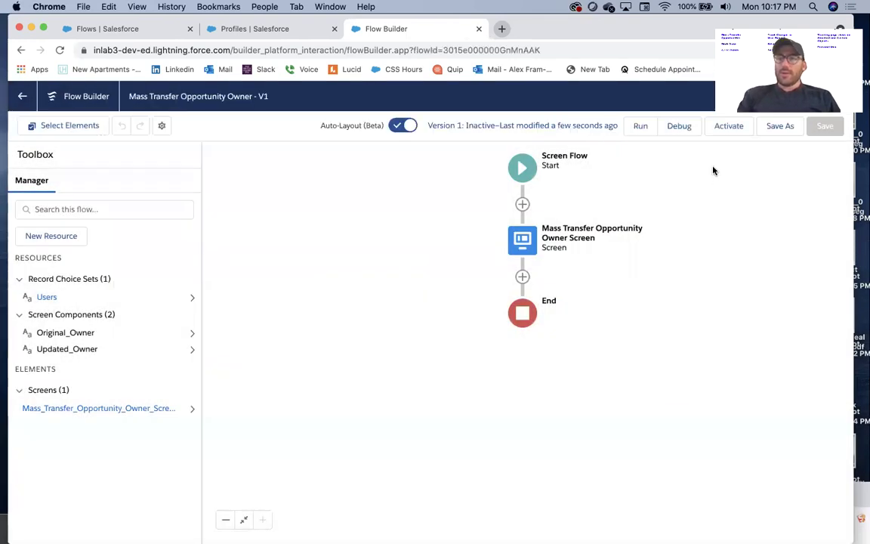
Activate the saved flow and start a debug run with the preset debug options
{"action": "left_click", "coordinate": [715, 130]}
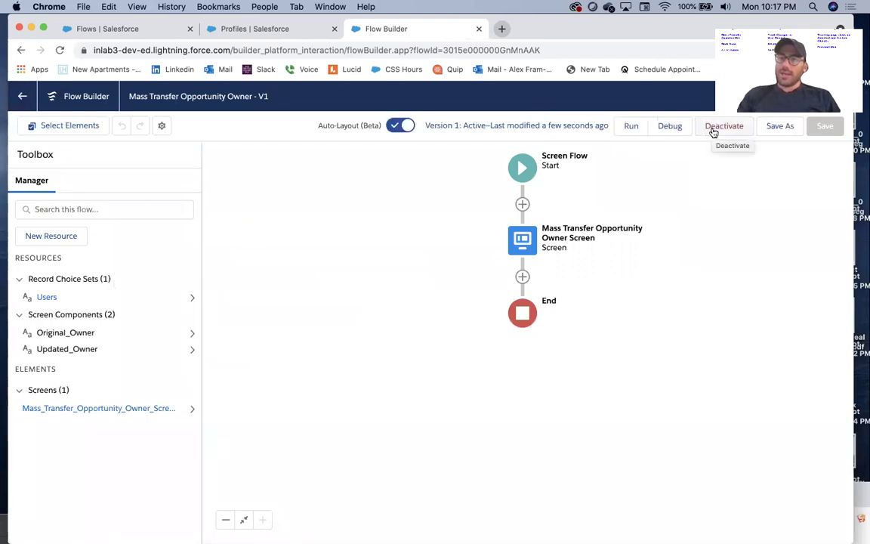
{"action": "left_click", "coordinate": [670, 126]}
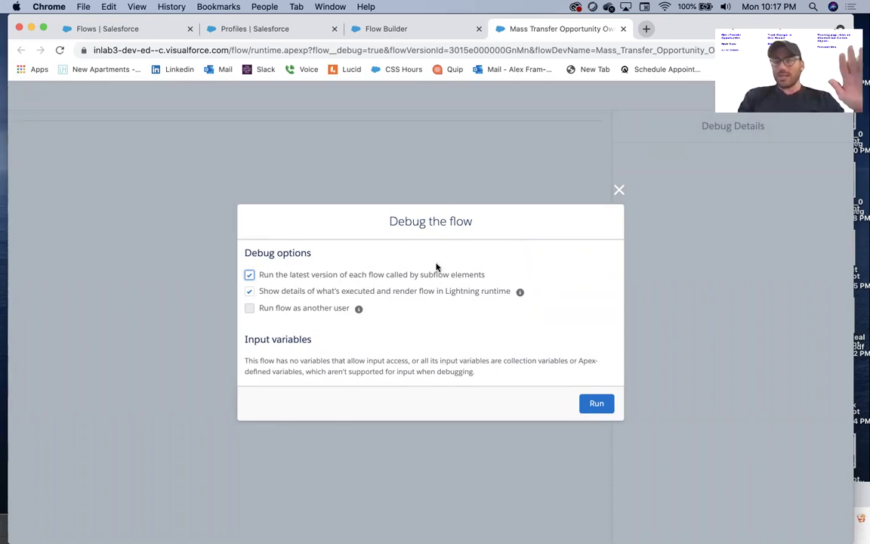
{"action": "left_click", "coordinate": [602, 404]}
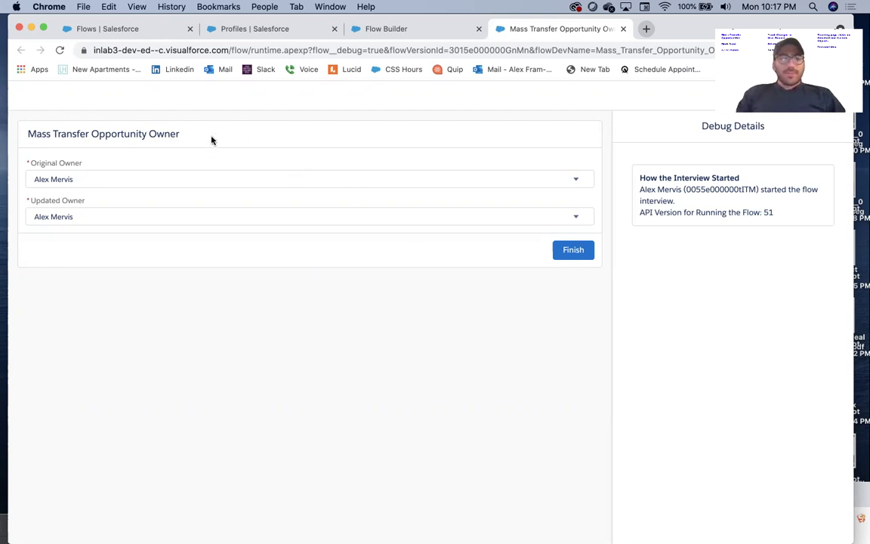
Examine the running screen's title, field labels and the user choices offered by the Original Owner and Updated Owner picklists
{"action": "left_click_drag", "start_coordinate": [189, 128], "coordinate": [26, 127]}
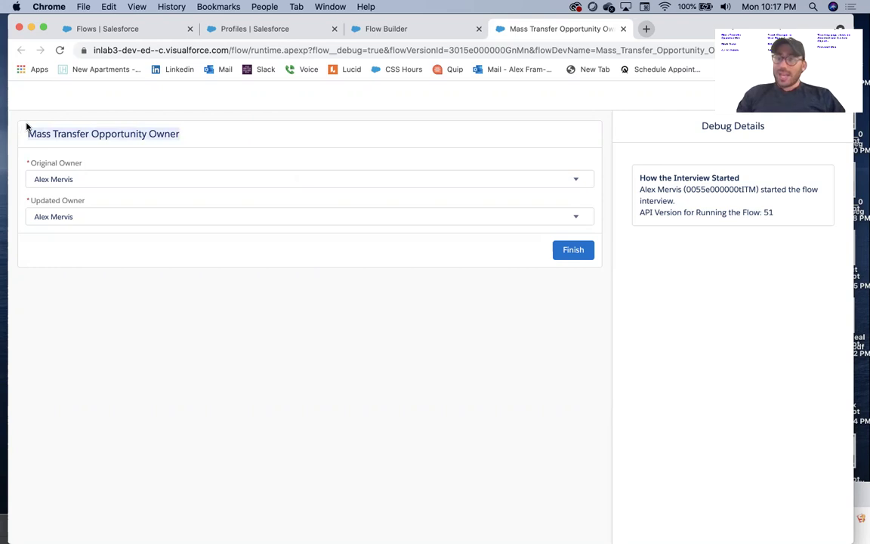
{"action": "left_click", "coordinate": [184, 136]}
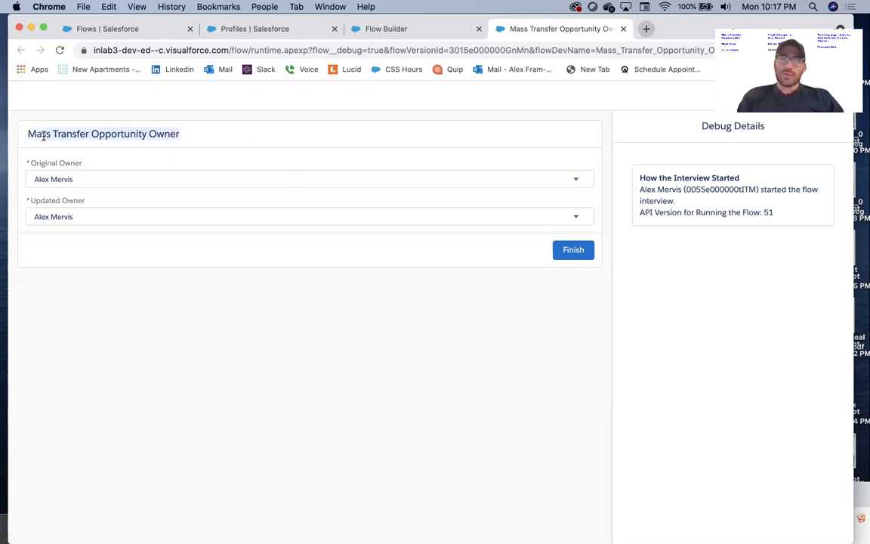
{"action": "left_click_drag", "start_coordinate": [86, 165], "coordinate": [29, 168]}
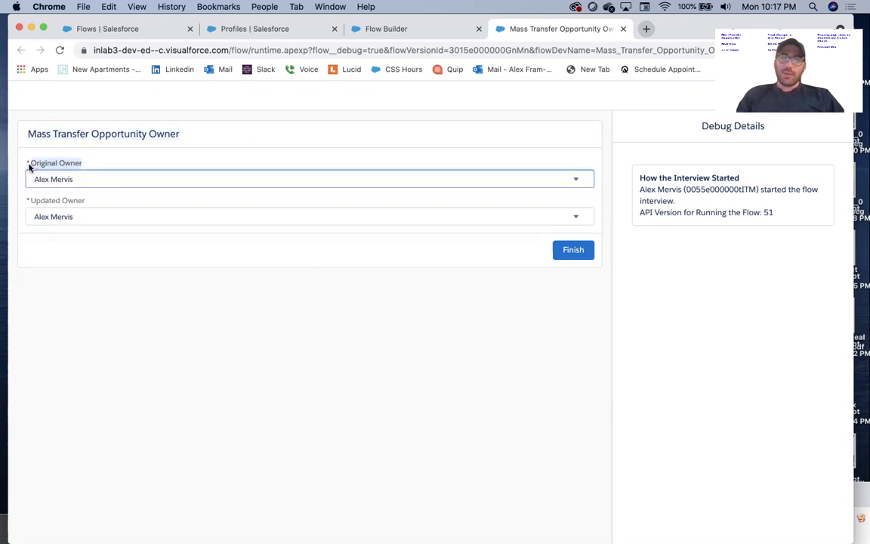
{"action": "left_click_drag", "start_coordinate": [90, 200], "coordinate": [29, 201]}
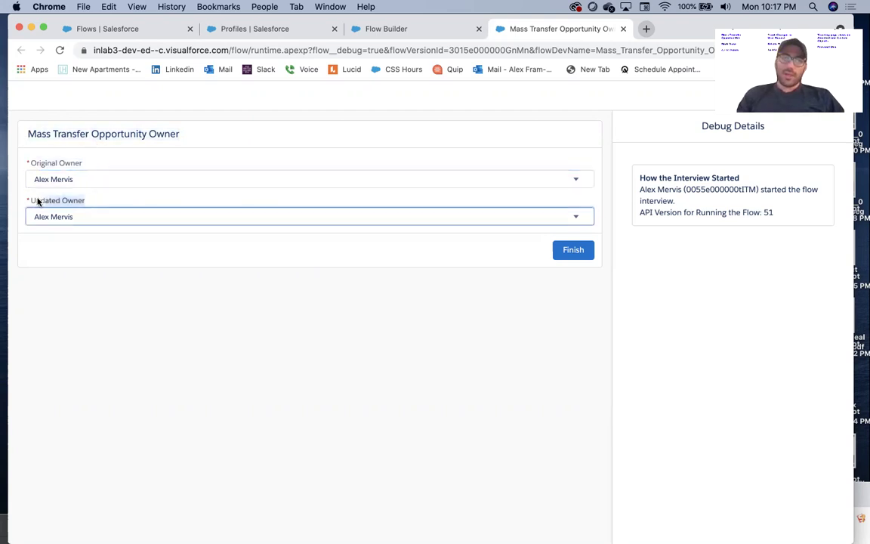
{"action": "left_click", "coordinate": [73, 180]}
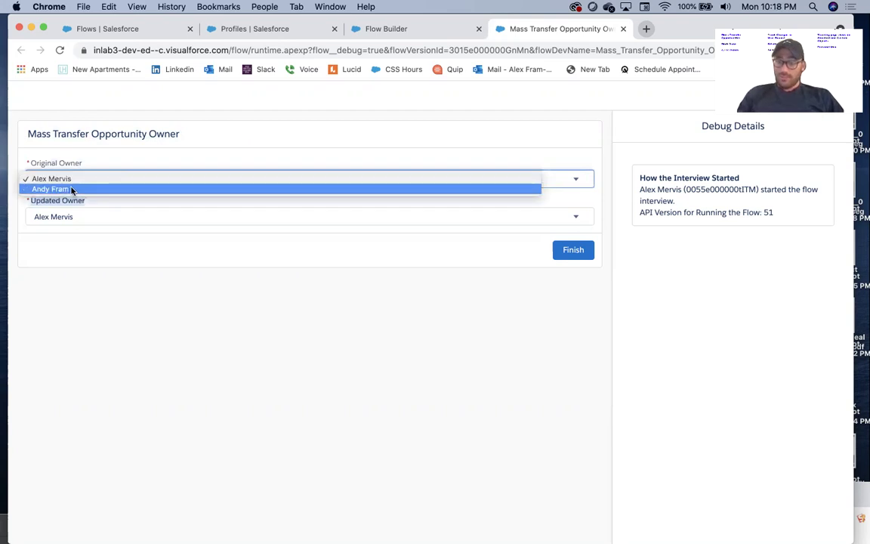
{"action": "left_click", "coordinate": [94, 179]}
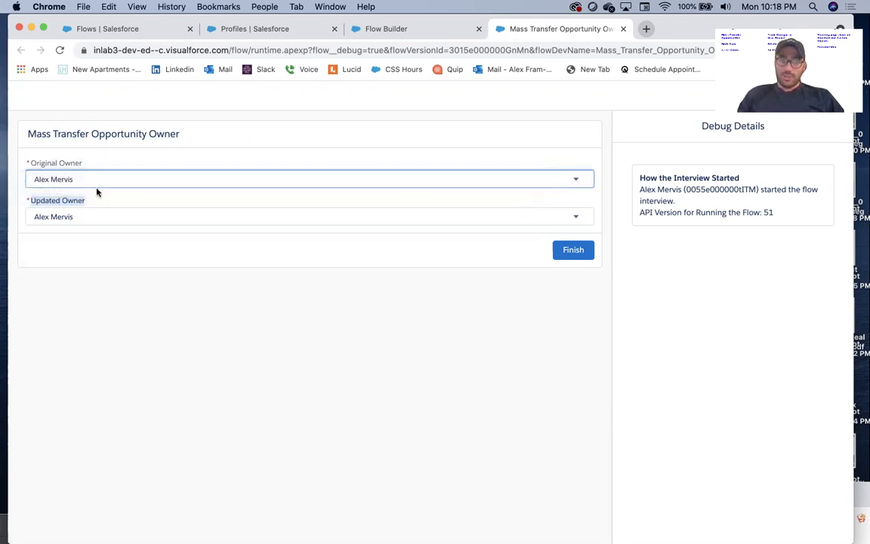
{"action": "left_click", "coordinate": [97, 216]}
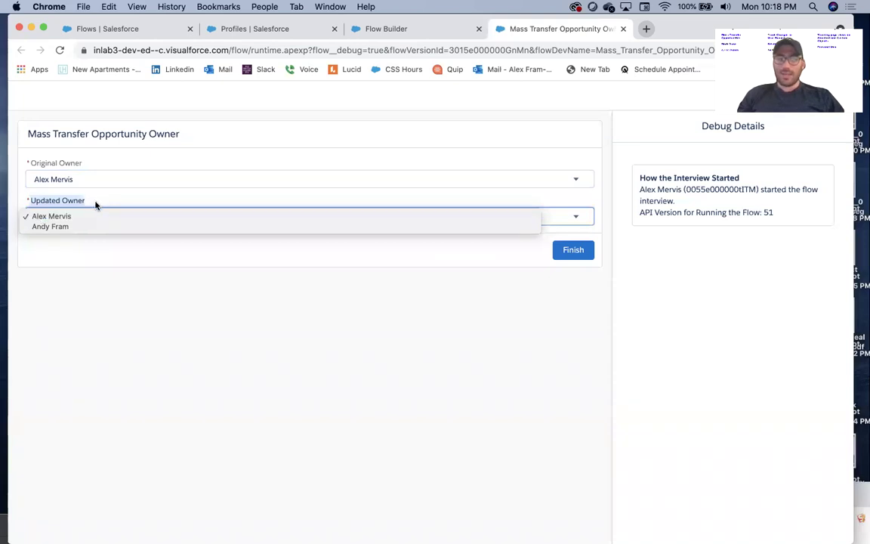
{"action": "left_click", "coordinate": [97, 201]}
{"action": "left_click", "coordinate": [124, 243]}
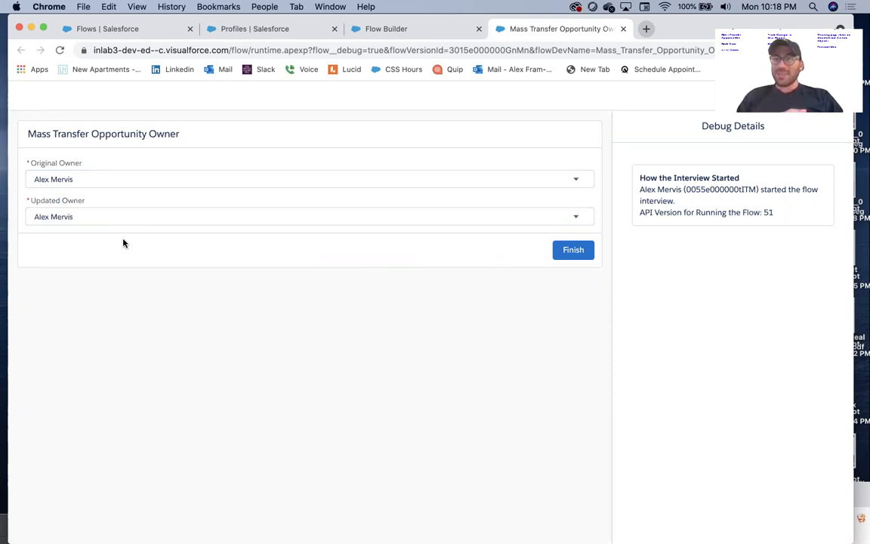
Keep the first user as Original Owner, choose the second user as Updated Owner, and finish the debug run
{"action": "left_click", "coordinate": [83, 178]}
{"action": "left_click", "coordinate": [75, 178]}
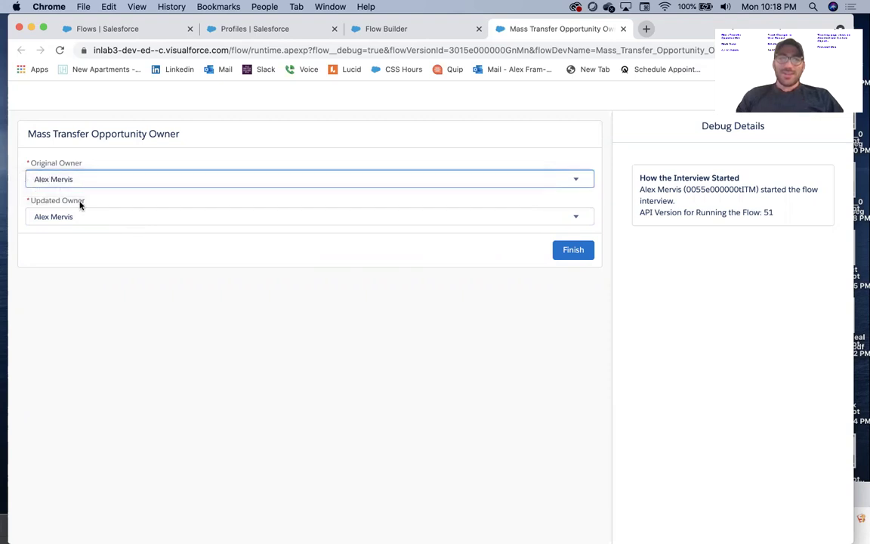
{"action": "left_click", "coordinate": [79, 216]}
{"action": "left_click", "coordinate": [78, 227]}
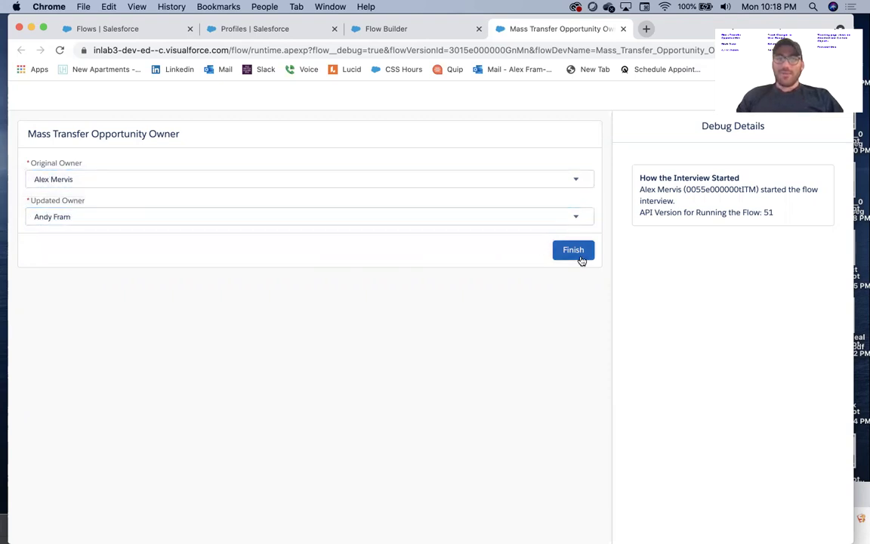
{"action": "left_click", "coordinate": [578, 253]}
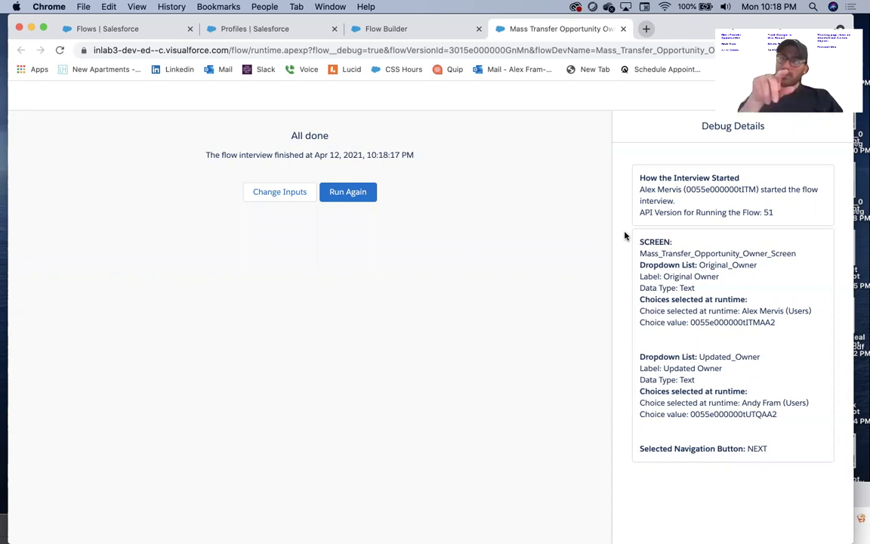
Return to the flow canvas and add an Update Records element after the Mass Transfer Opportunity Owner Screen
{"action": "left_click", "coordinate": [454, 69]}
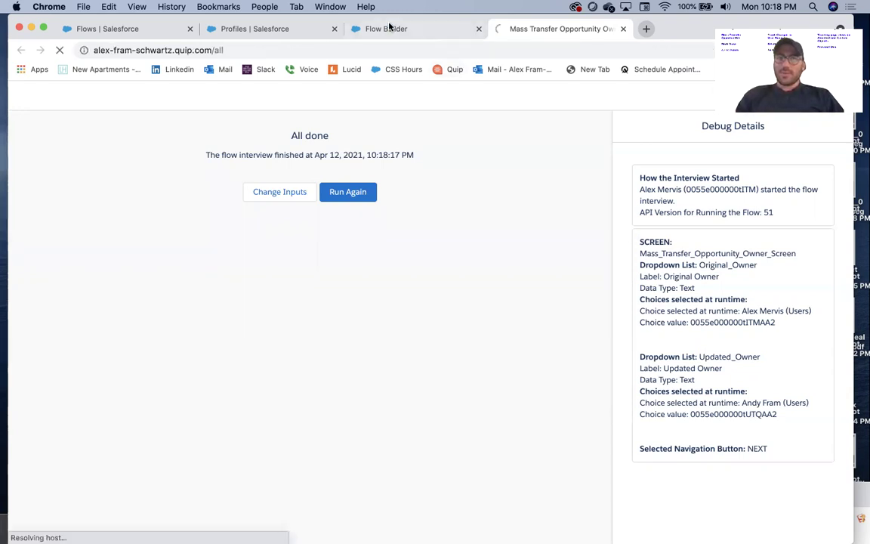
{"action": "left_click", "coordinate": [386, 27]}
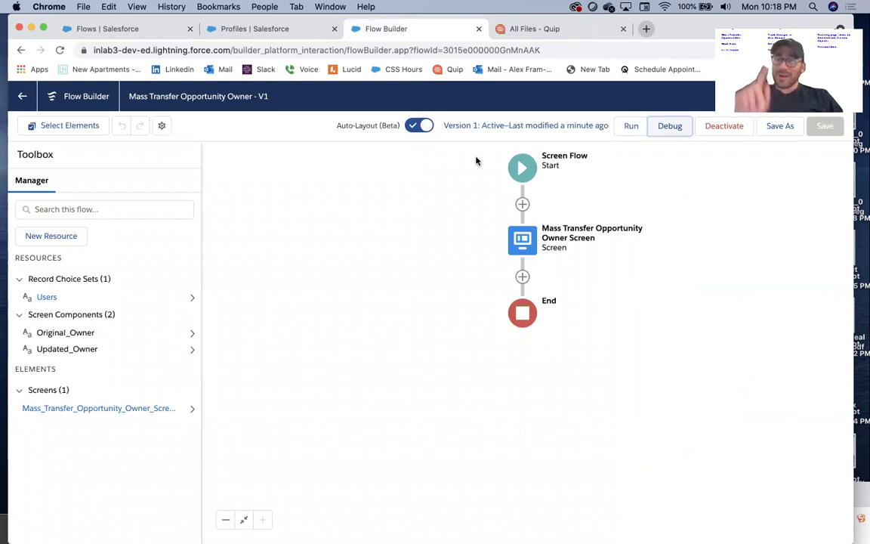
{"action": "left_click", "coordinate": [523, 278]}
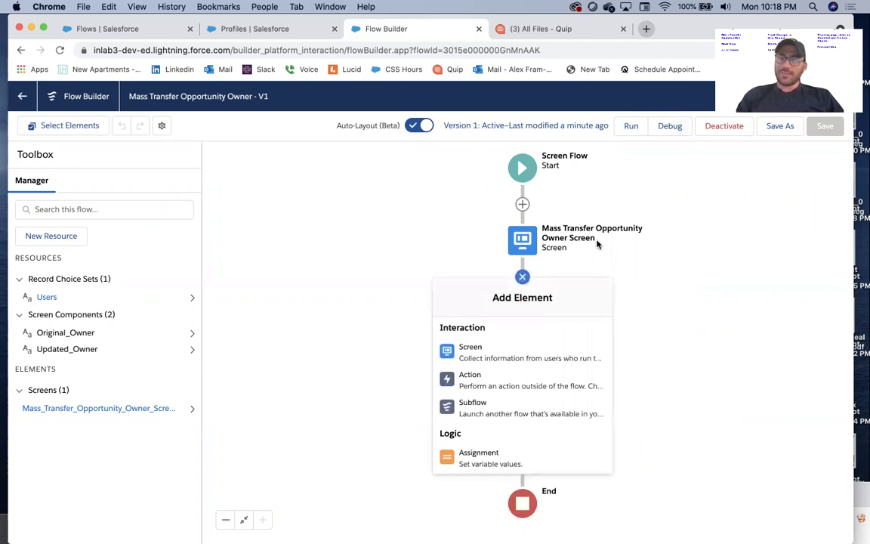
{"action": "scroll", "coordinate": [547, 365], "scroll_direction": "down", "scroll_amount": 5}
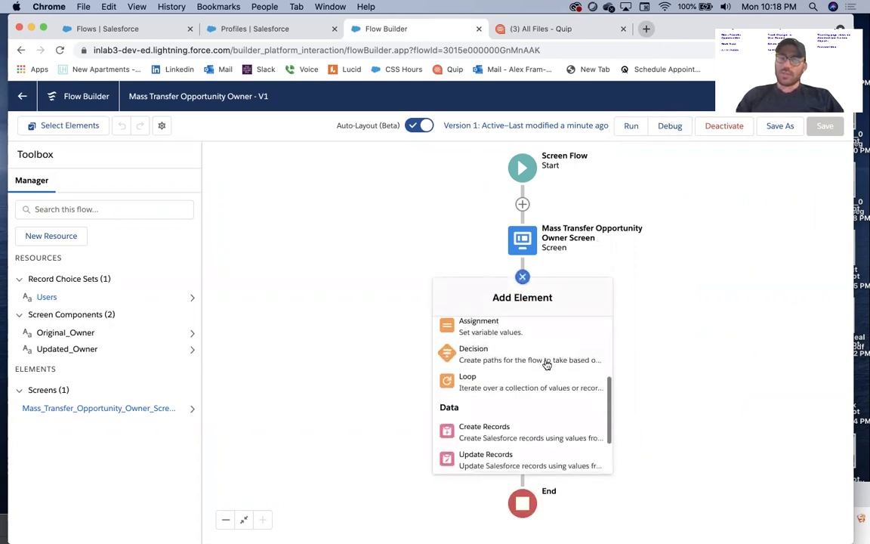
{"action": "scroll", "coordinate": [546, 365], "scroll_direction": "down", "scroll_amount": 1}
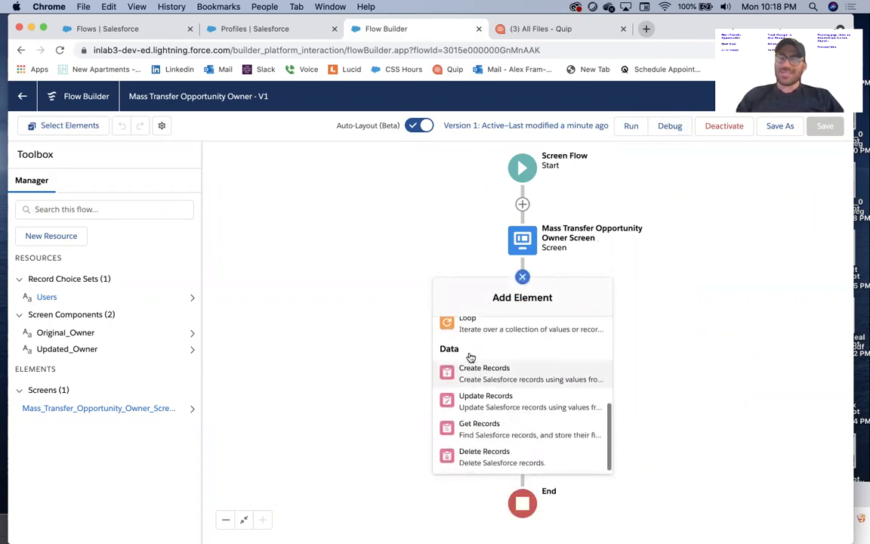
{"action": "left_click", "coordinate": [541, 408]}
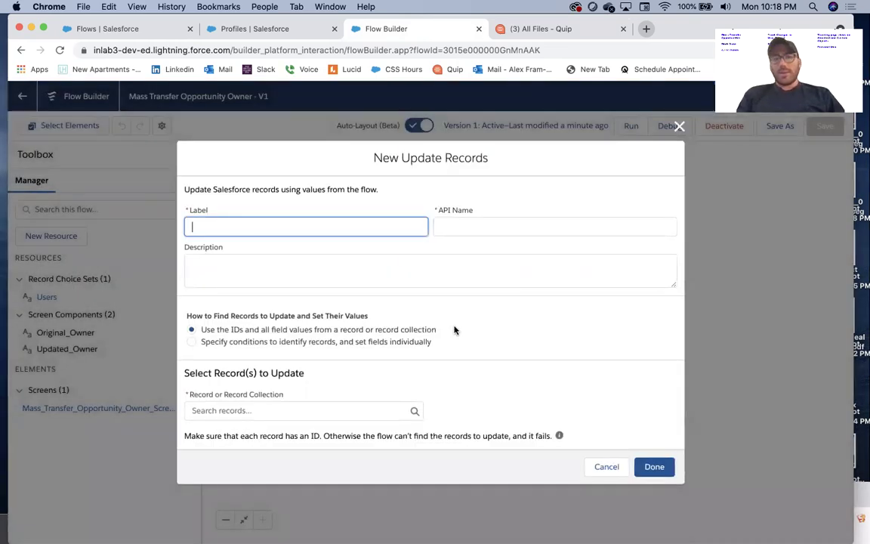
Label the new Update Records element "Update Opportunity Owner" with the matching API name Update_Opportunity_Owner
{"action": "type", "text": "Update Opportunity Owner"}
{"action": "key", "text": "Tab"}
{"action": "key", "text": "Tab"}
{"action": "triple_click", "coordinate": [233, 226]}
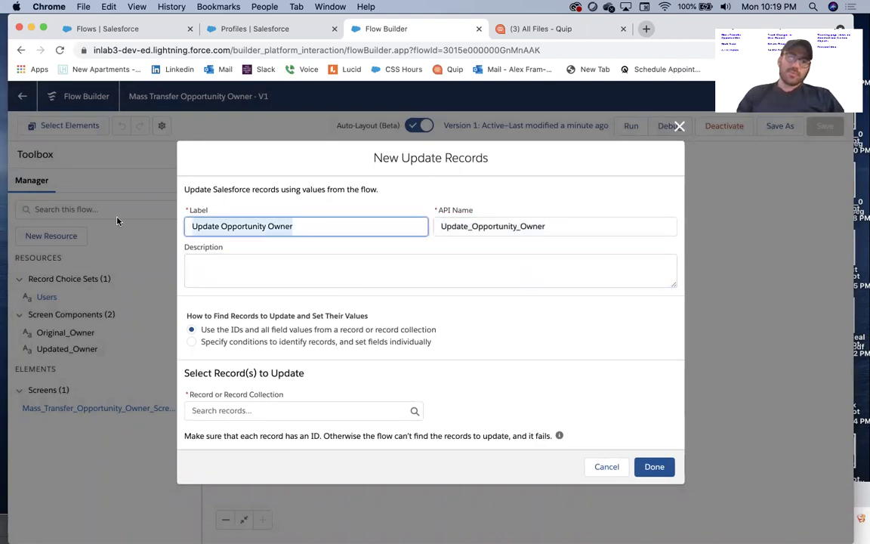
Enter "Update Opportunity Owner from Original Owner to Current Owner" as the element's description
{"action": "left_click", "coordinate": [247, 281]}
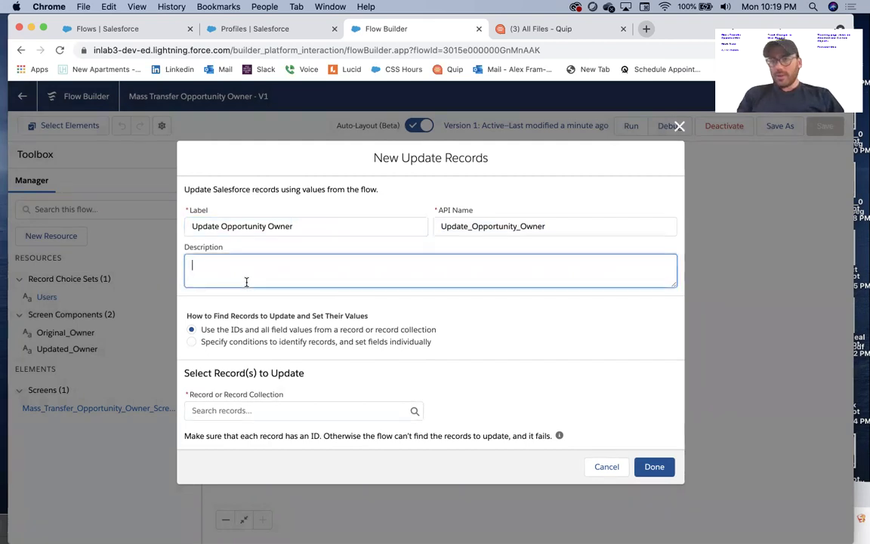
{"action": "type", "text": "Update O"}
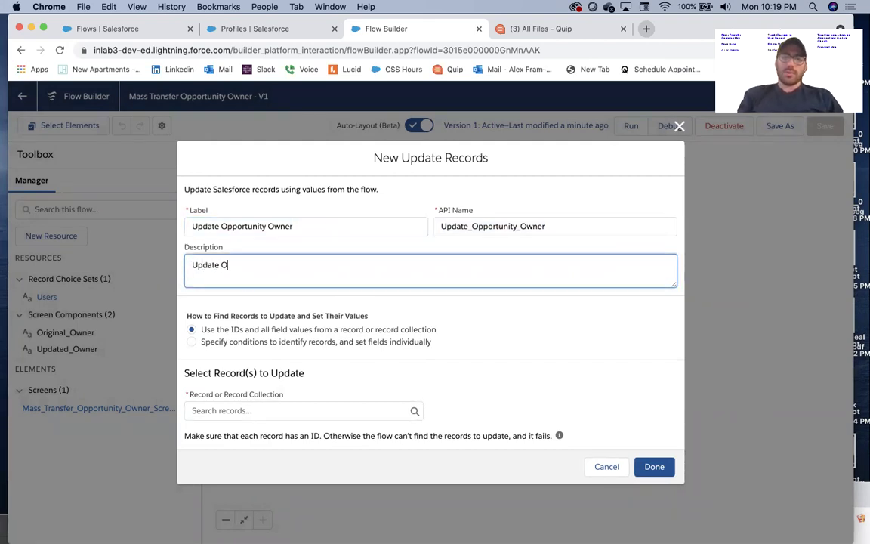
{"action": "type", "text": "pportunty"}
{"action": "key", "text": "BackSpace"}
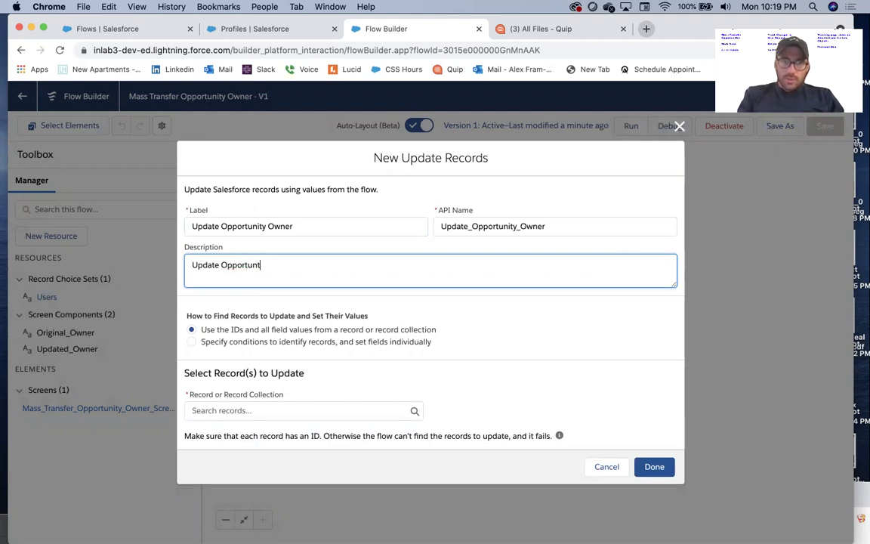
{"action": "key", "text": "BackSpace"}
{"action": "type", "text": "ity Own"}
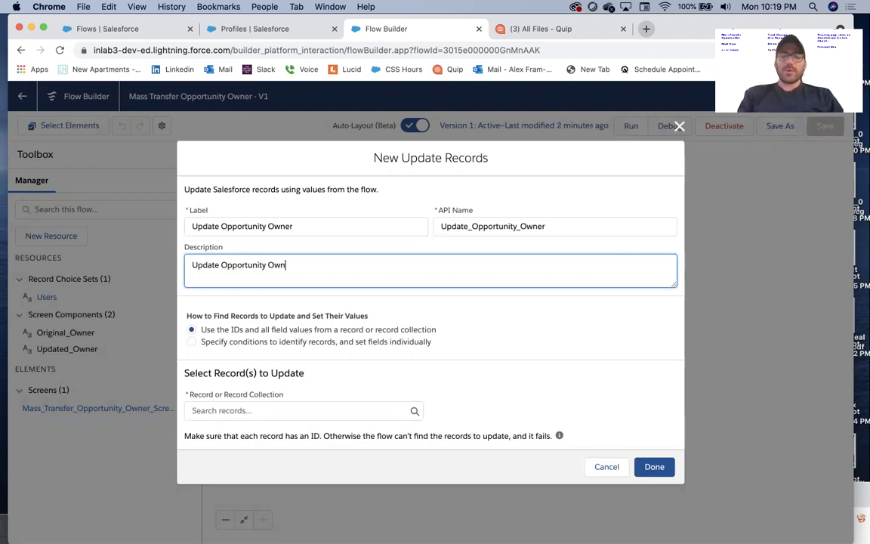
{"action": "type", "text": "er to Current"}
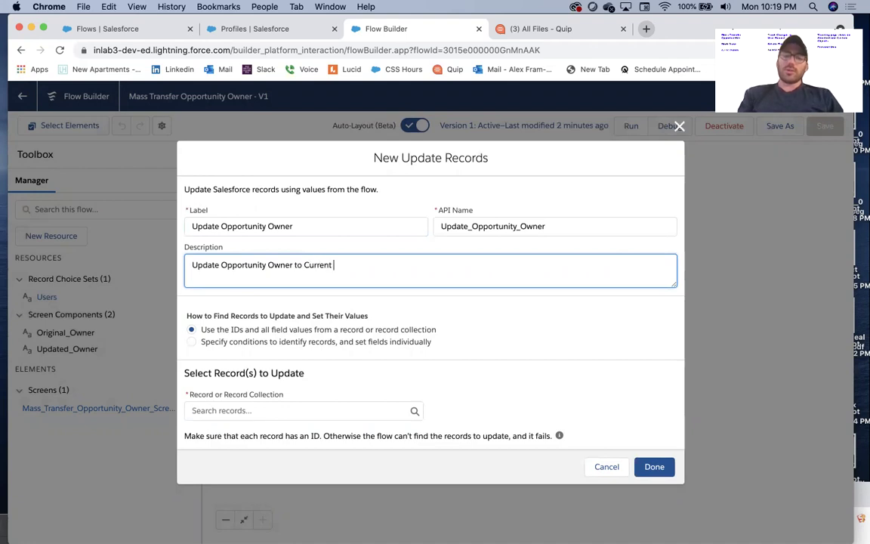
{"action": "key", "text": "BackSpace"}
{"action": "key", "text": "BackSpace"}
{"action": "key", "text": "BackSpace"}
{"action": "key", "text": "BackSpace"}
{"action": "key", "text": "BackSpace"}
{"action": "key", "text": "BackSpace"}
{"action": "key", "text": "BackSpace"}
{"action": "key", "text": "BackSpace"}
{"action": "key", "text": "BackSpace"}
{"action": "key", "text": "BackSpace"}
{"action": "key", "text": "BackSpace"}
{"action": "type", "text": "from Original "}
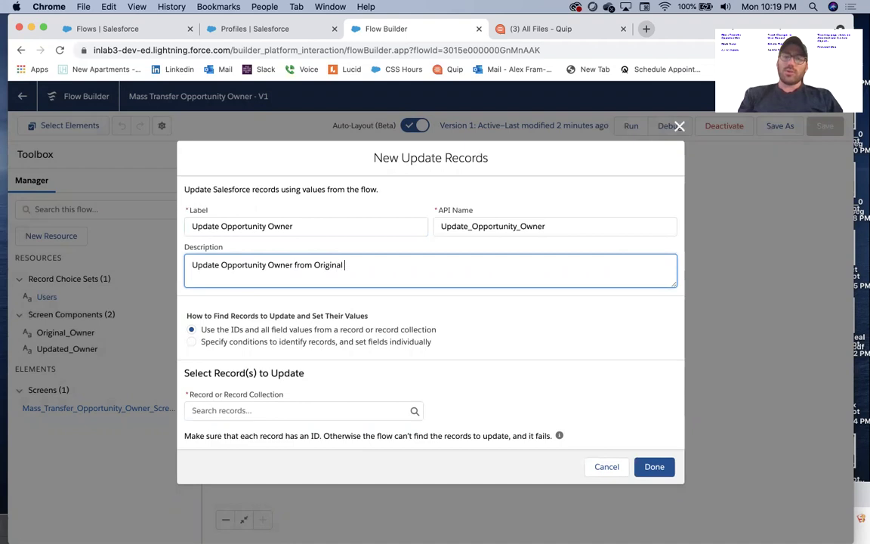
{"action": "type", "text": "Owner to Current "}
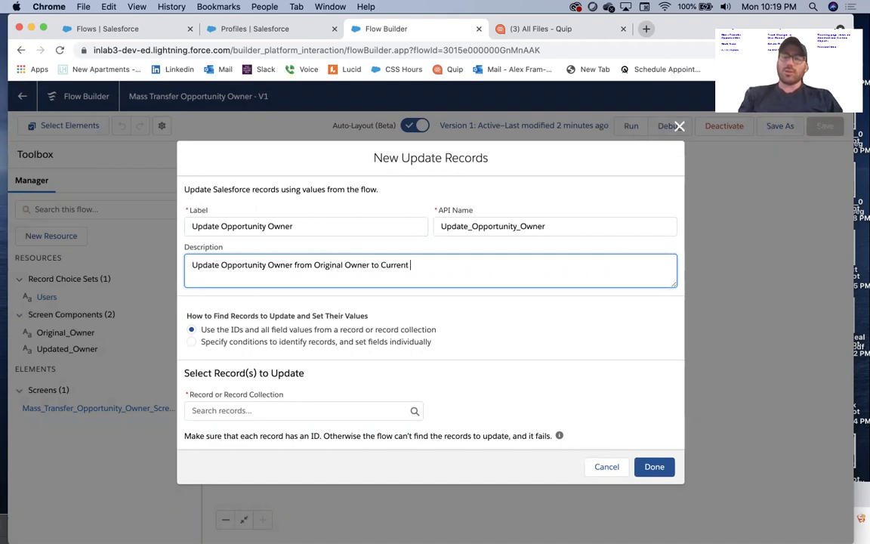
{"action": "type", "text": "Owner"}
{"action": "key", "text": "Tab"}
{"action": "key", "text": "Tab"}
{"action": "key", "text": "Tab"}
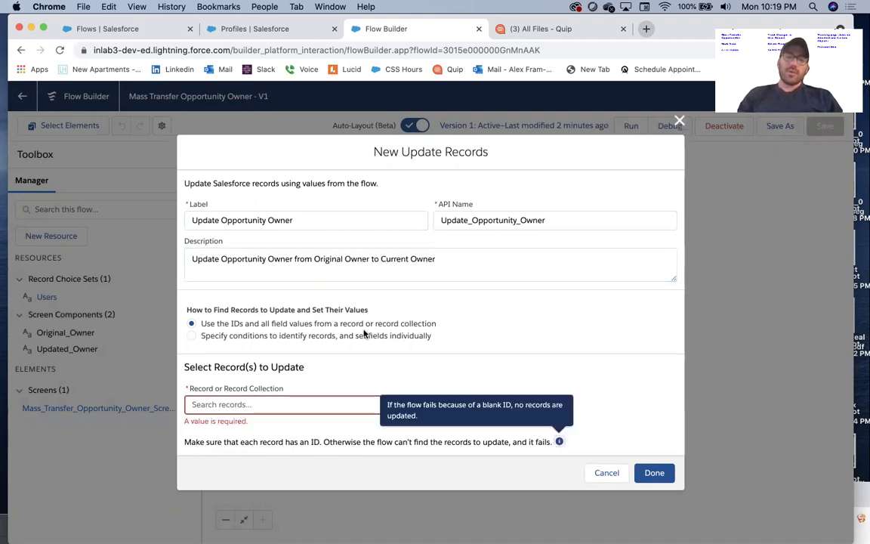
Find the records by specifying conditions and setting fields individually, with Opportunity as the object to update
{"action": "left_click", "coordinate": [412, 311]}
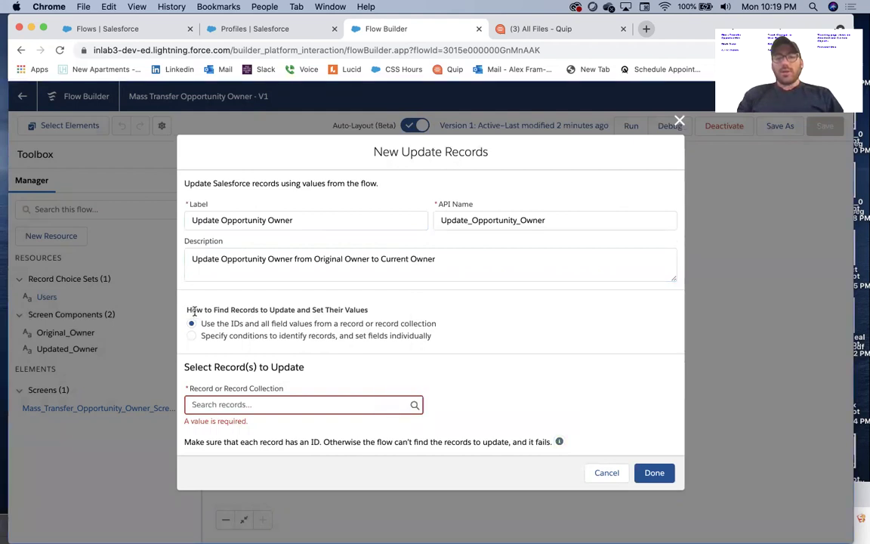
{"action": "left_click_drag", "start_coordinate": [294, 303], "coordinate": [378, 316]}
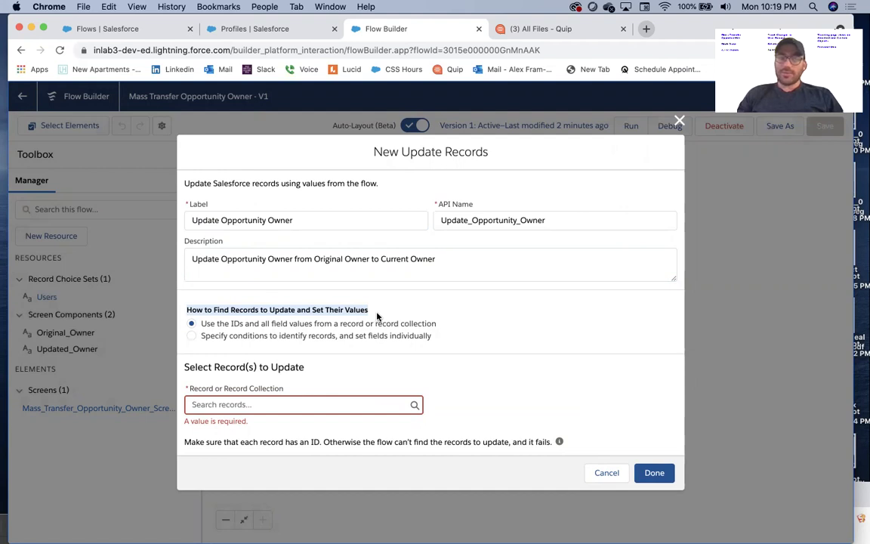
{"action": "left_click", "coordinate": [377, 316]}
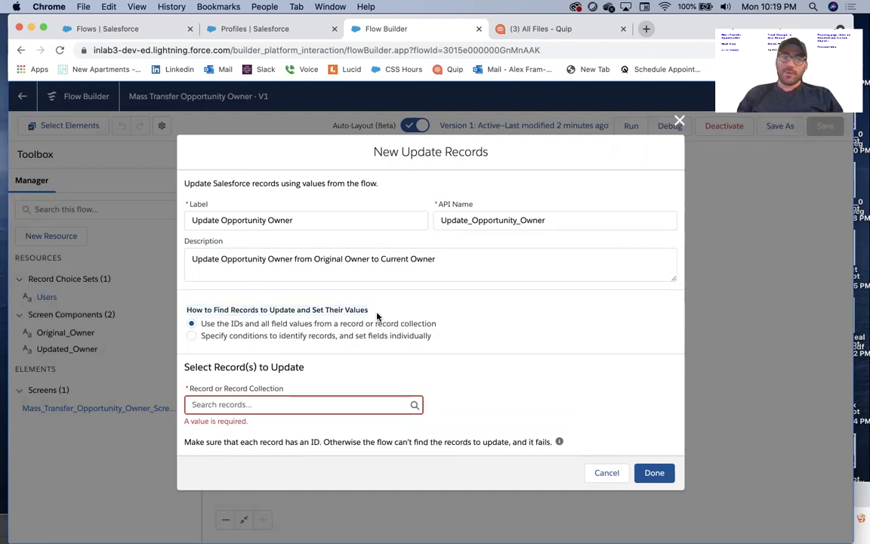
{"action": "left_click", "coordinate": [225, 337]}
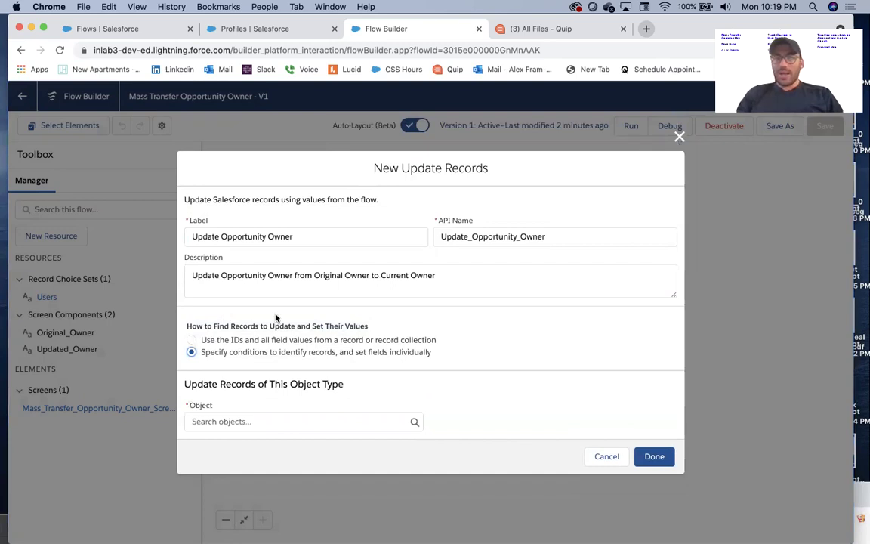
{"action": "left_click", "coordinate": [253, 420]}
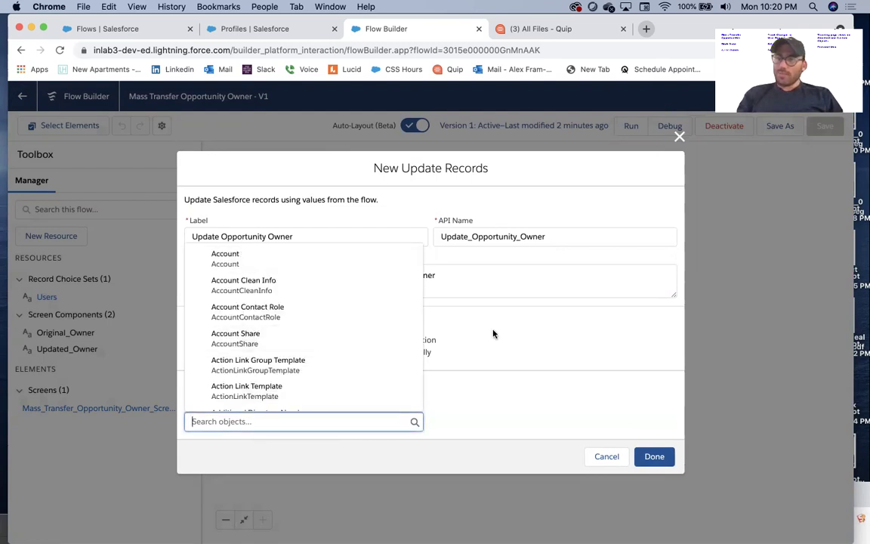
{"action": "type", "text": "opportuni"}
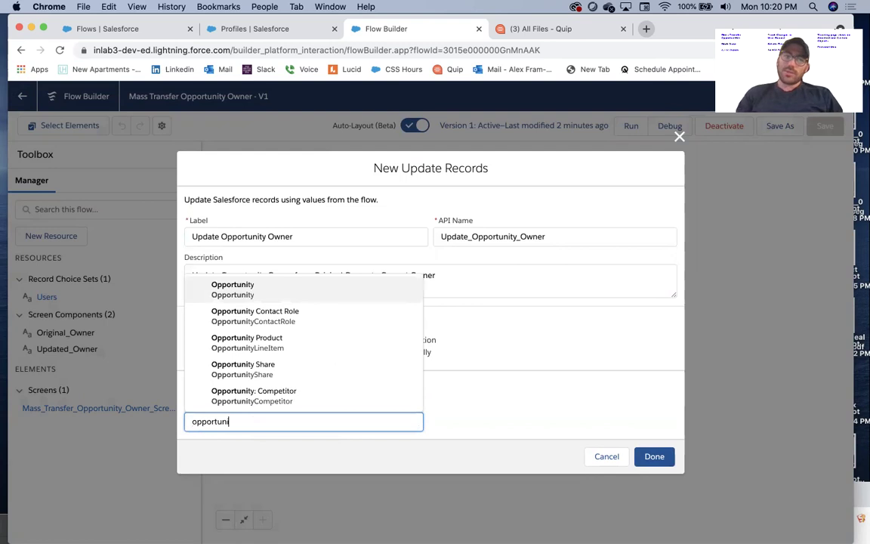
{"action": "left_click", "coordinate": [310, 285]}
Filter the opportunity records so that OwnerId equals the Original_Owner screen component
{"action": "scroll", "coordinate": [417, 330], "scroll_direction": "down", "scroll_amount": 5}
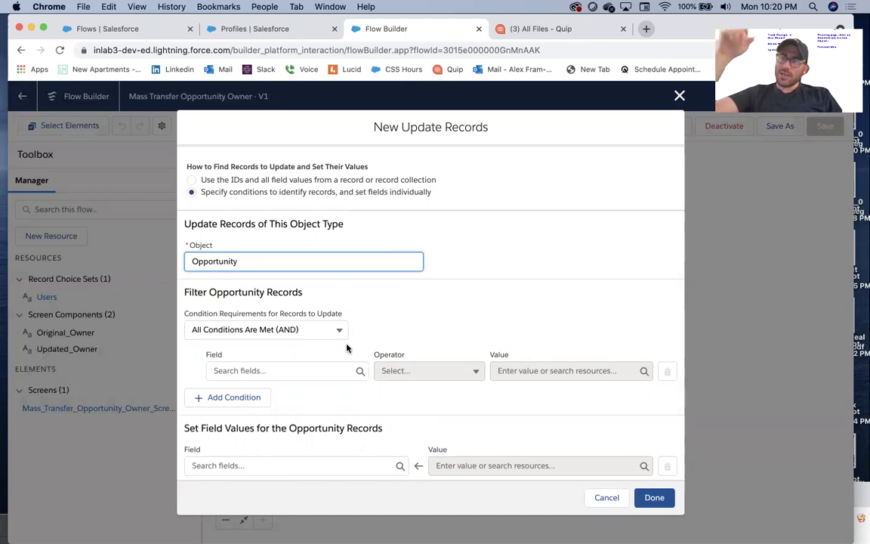
{"action": "left_click", "coordinate": [231, 370]}
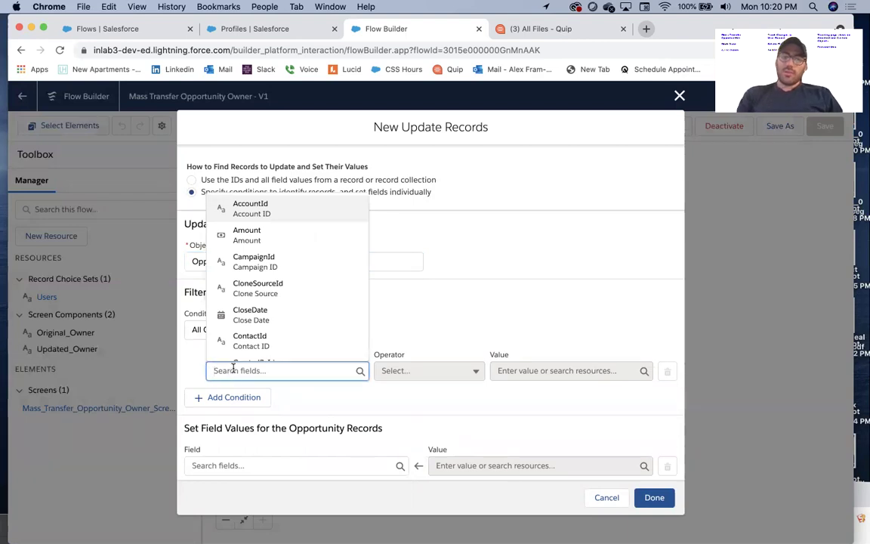
{"action": "type", "text": "owner"}
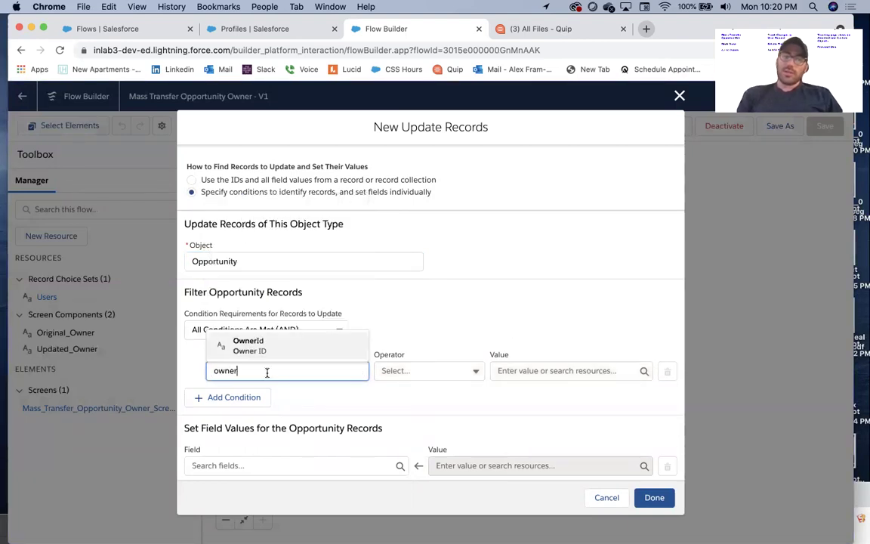
{"action": "left_click", "coordinate": [293, 351]}
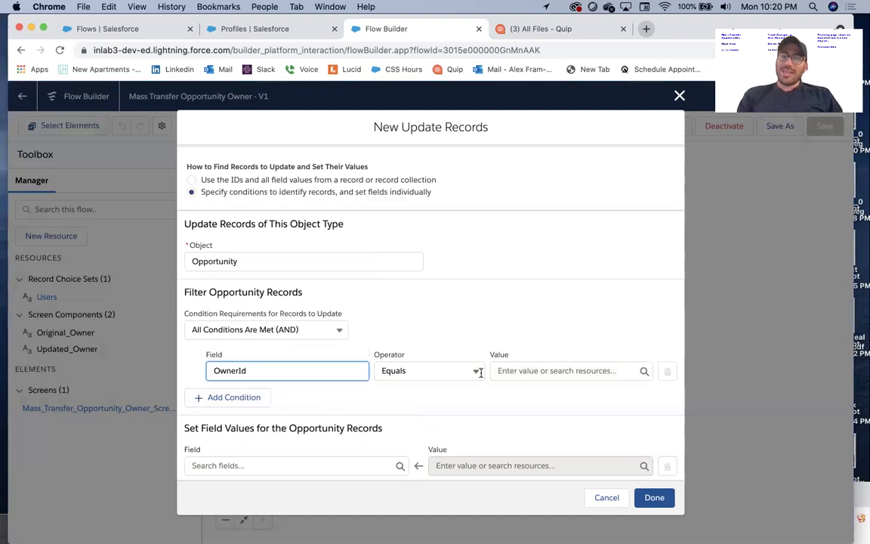
{"action": "left_click", "coordinate": [518, 367]}
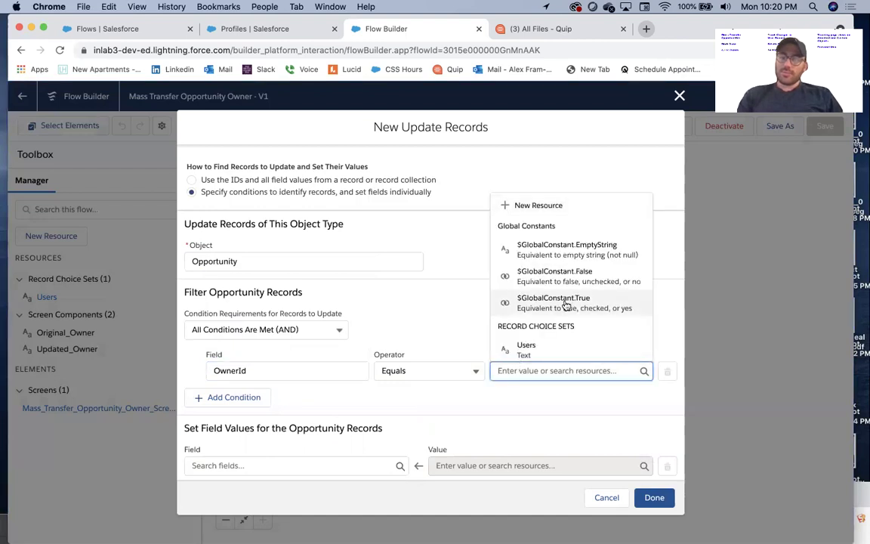
{"action": "scroll", "coordinate": [563, 305], "scroll_direction": "down", "scroll_amount": 3}
{"action": "scroll", "coordinate": [566, 305], "scroll_direction": "down", "scroll_amount": 2}
{"action": "scroll", "coordinate": [566, 305], "scroll_direction": "up", "scroll_amount": 1}
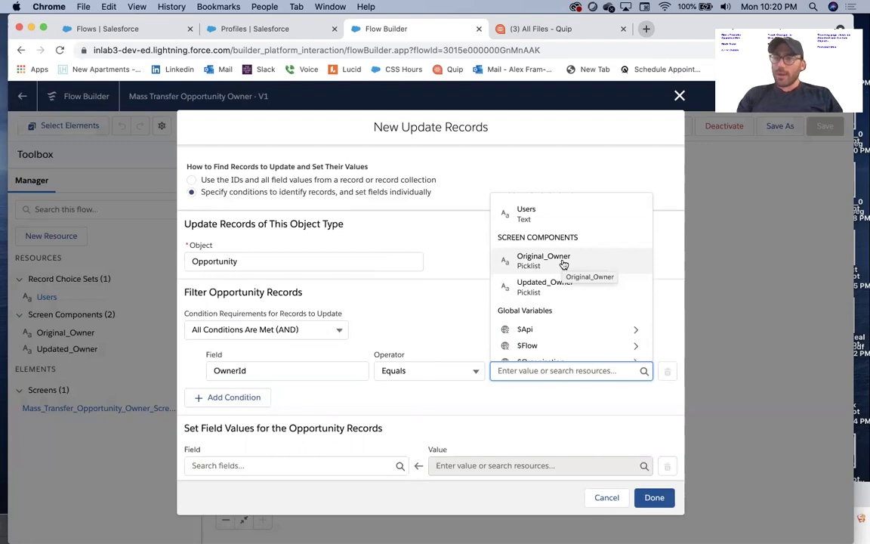
{"action": "type", "text": "f"}
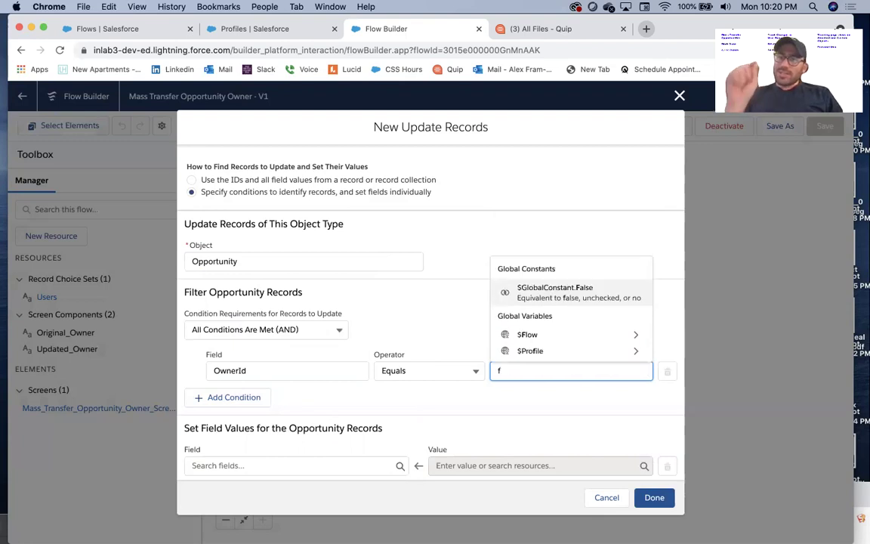
{"action": "key", "text": "BackSpace"}
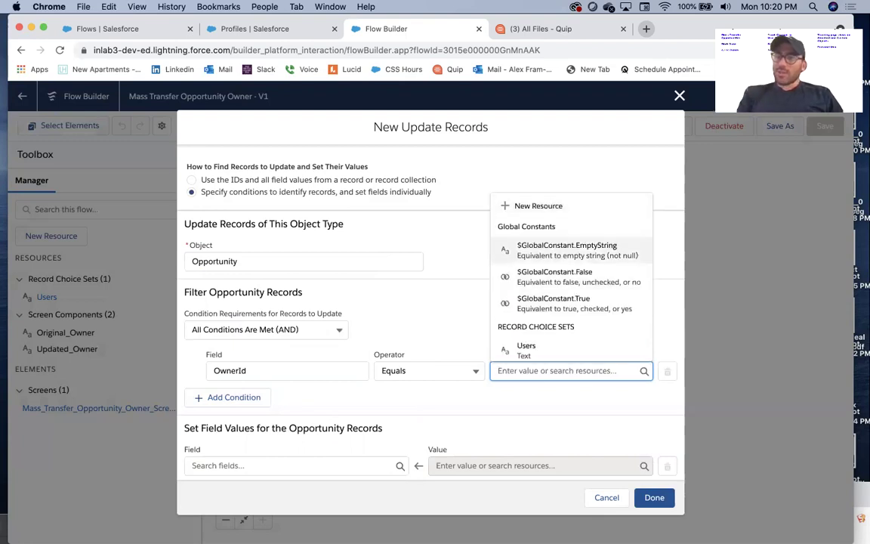
{"action": "scroll", "coordinate": [565, 260], "scroll_direction": "down", "scroll_amount": 2}
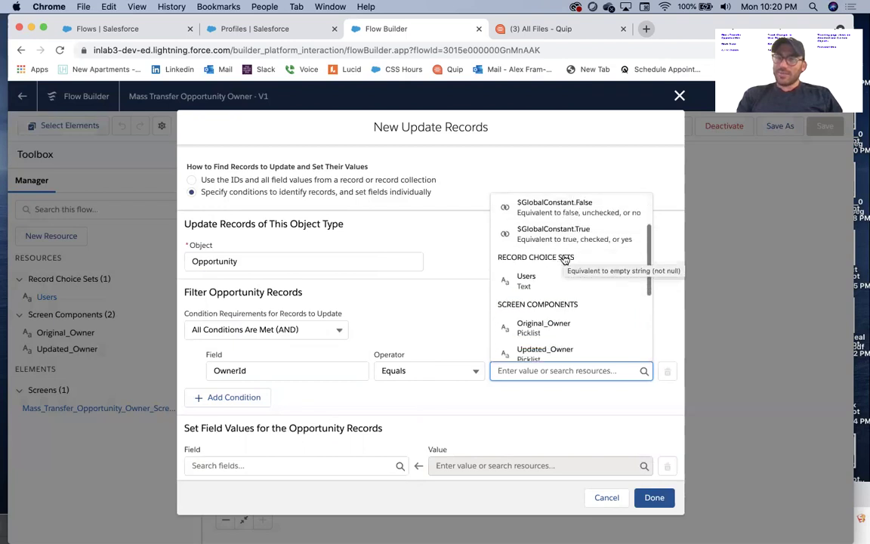
{"action": "scroll", "coordinate": [564, 257], "scroll_direction": "down", "scroll_amount": 3}
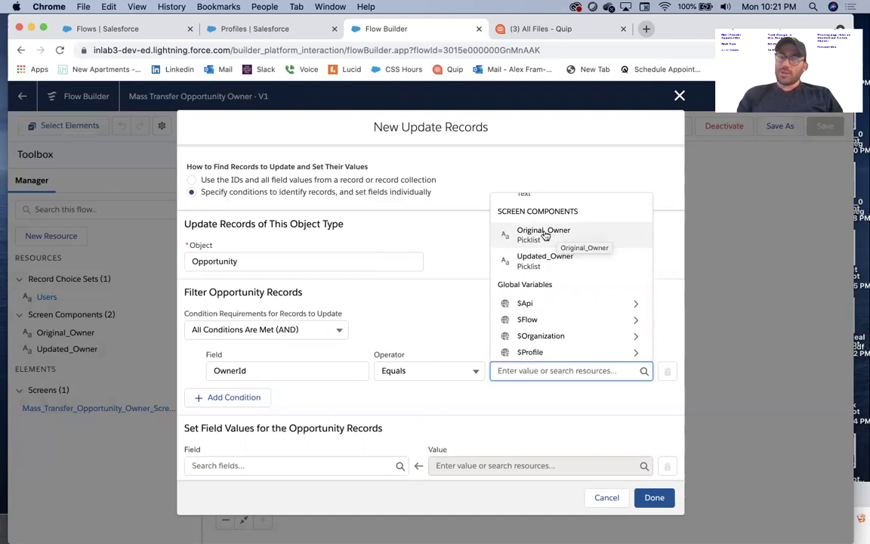
{"action": "left_click", "coordinate": [558, 235]}
Set the opportunity records' OwnerId to the Updated_Owner screen component and finish the Update Records element
{"action": "scroll", "coordinate": [544, 235], "scroll_direction": "down", "scroll_amount": 2}
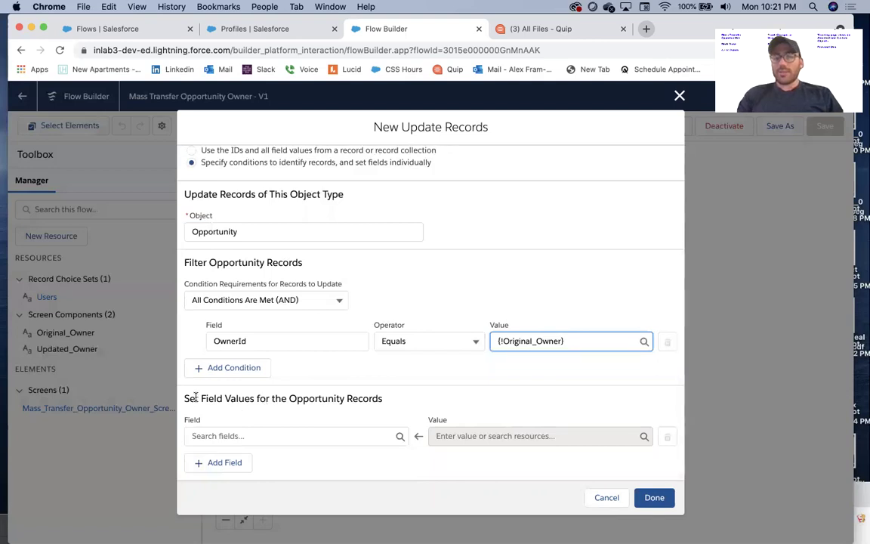
{"action": "left_click", "coordinate": [283, 397]}
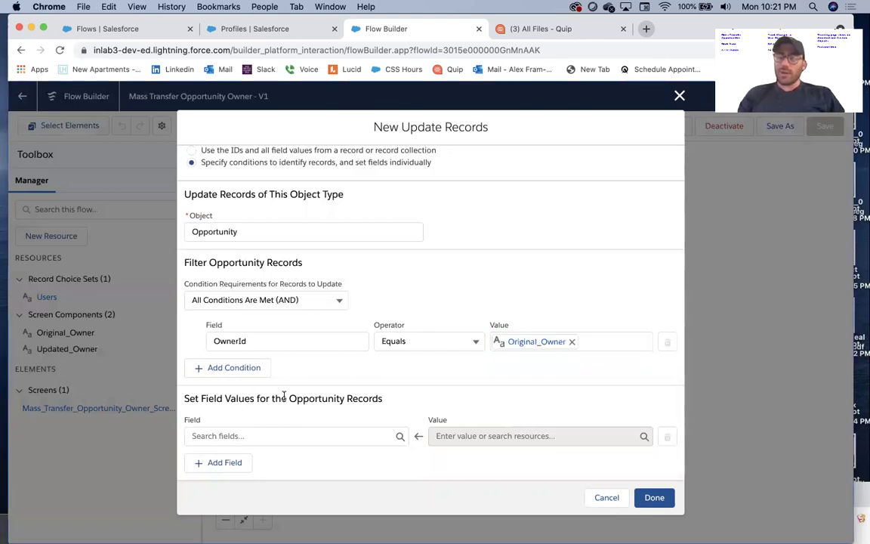
{"action": "left_click", "coordinate": [250, 433]}
{"action": "type", "text": "owner"}
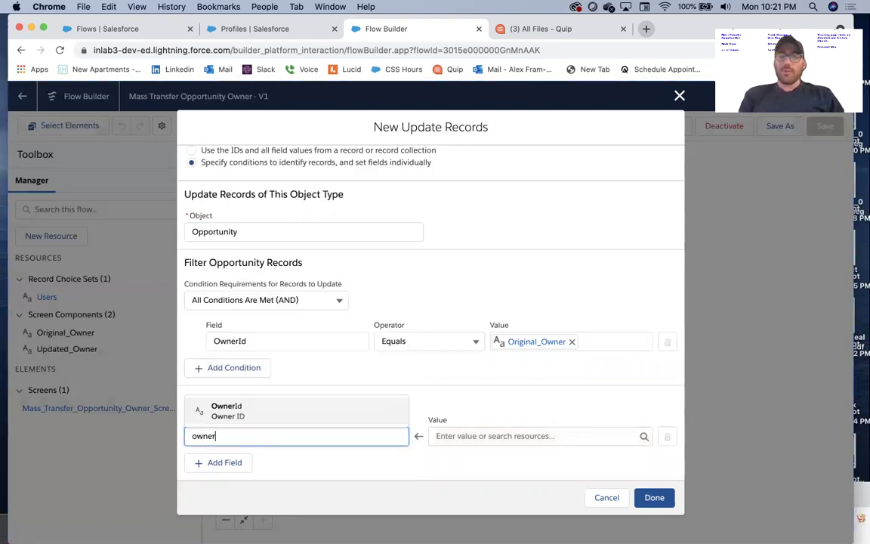
{"action": "left_click", "coordinate": [263, 412]}
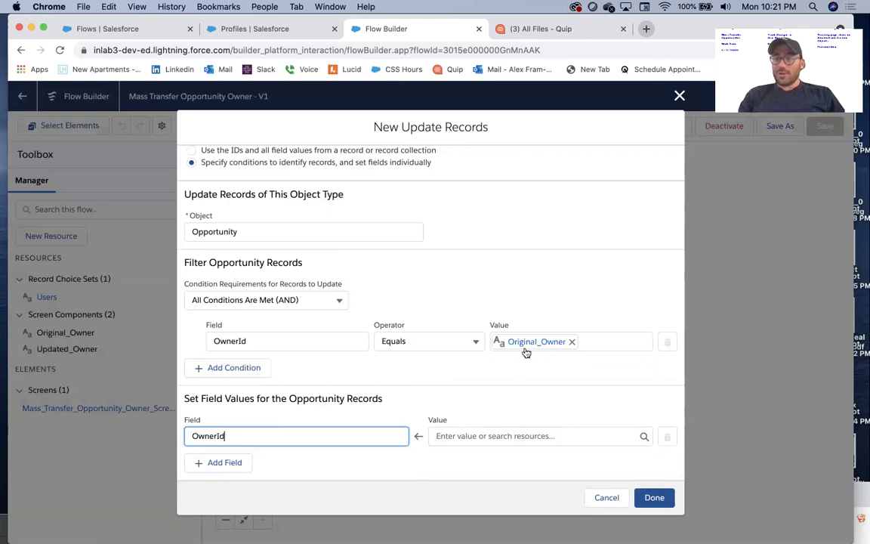
{"action": "left_click", "coordinate": [536, 437]}
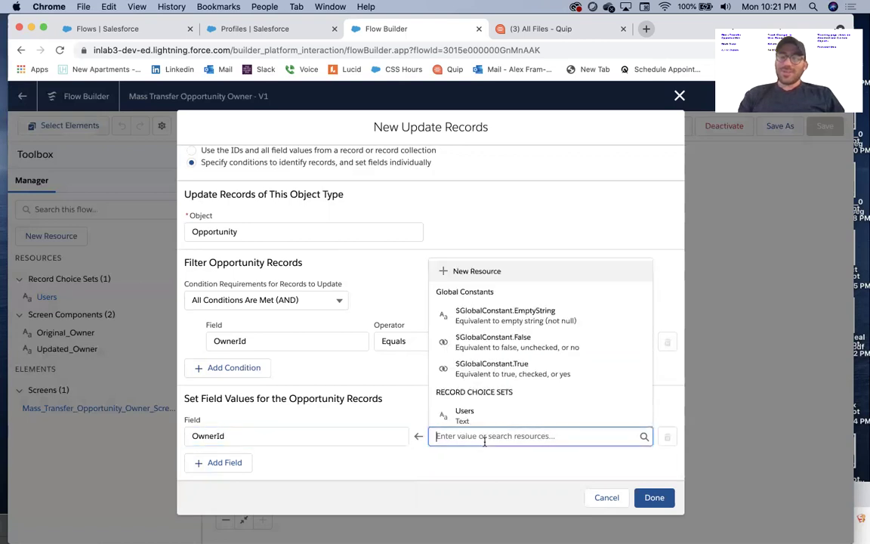
{"action": "type", "text": "upd"}
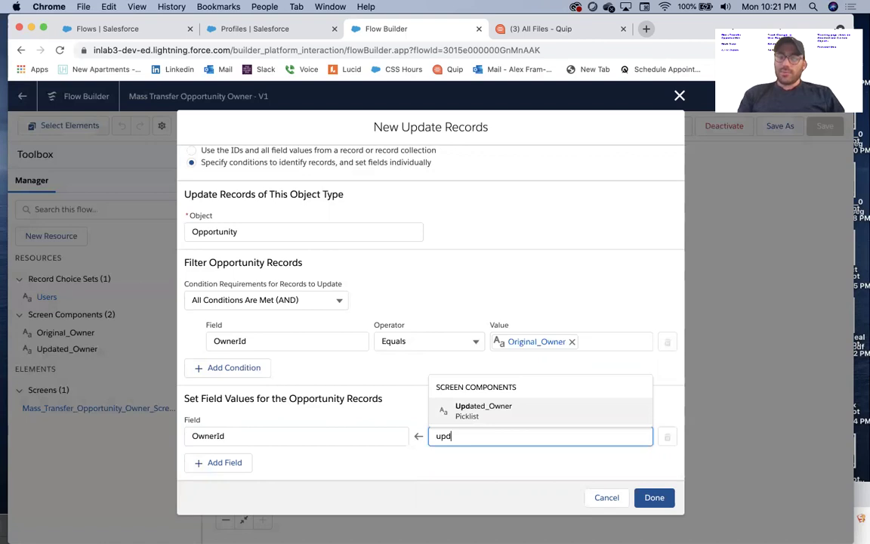
{"action": "left_click", "coordinate": [501, 412]}
{"action": "left_click", "coordinate": [496, 383]}
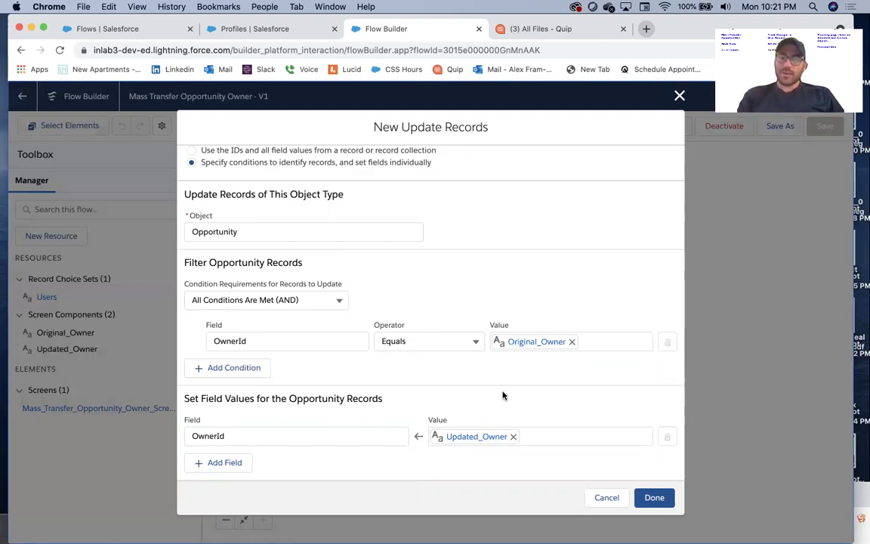
{"action": "left_click", "coordinate": [652, 498]}
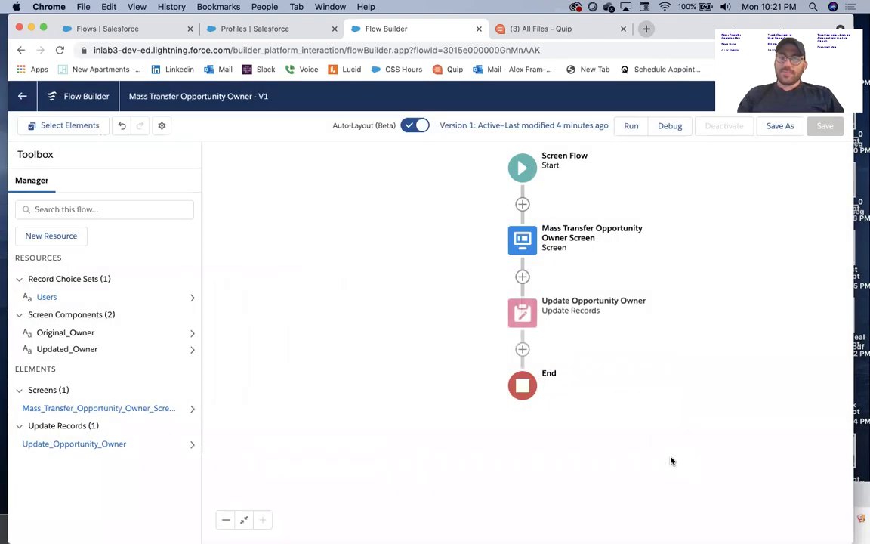
Save the Mass Transfer Opportunity Owner flow as a new version and activate it
{"action": "left_click", "coordinate": [785, 128]}
{"action": "left_click", "coordinate": [656, 410]}
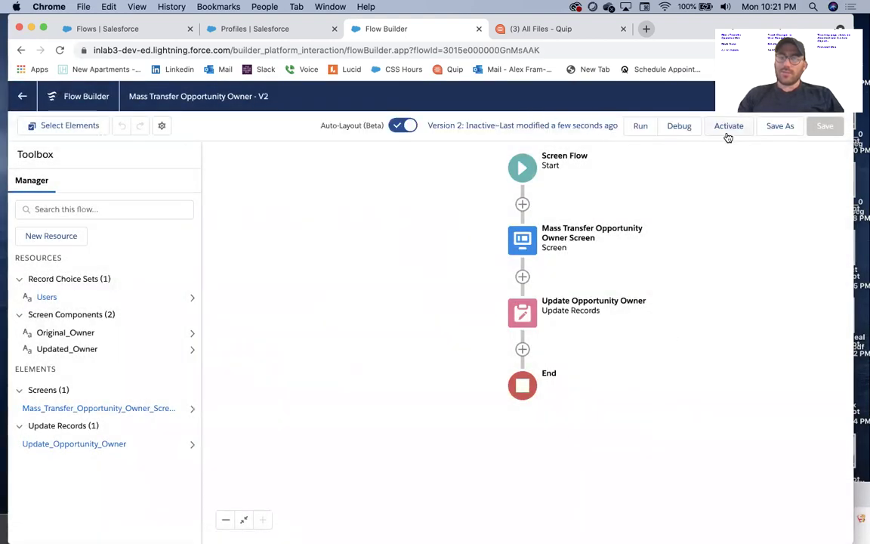
{"action": "left_click", "coordinate": [727, 136]}
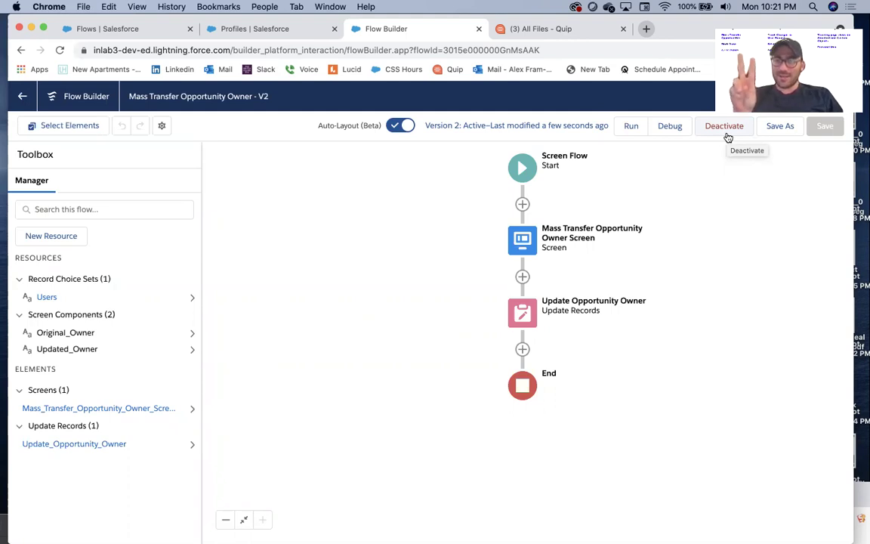
Start a debug run of the activated flow with the default debug options
{"action": "left_click", "coordinate": [681, 130]}
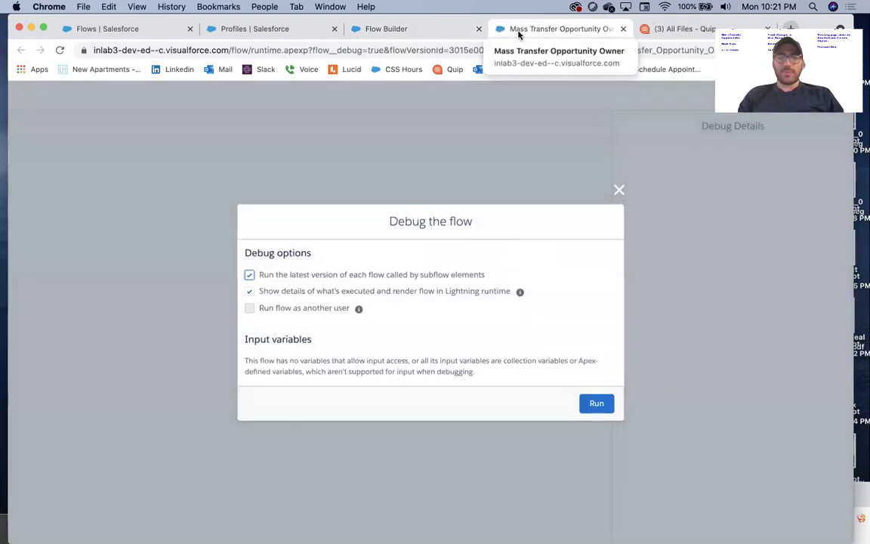
{"action": "left_click", "coordinate": [597, 404]}
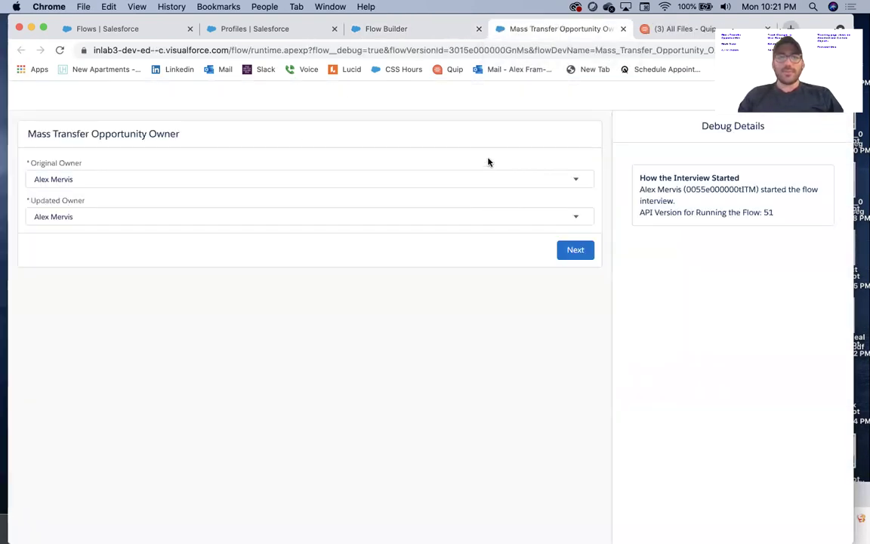
In the Salesforce Profiles browser tab, switch to the Sales app and view the Opportunities list with its owners
{"action": "left_click", "coordinate": [224, 29]}
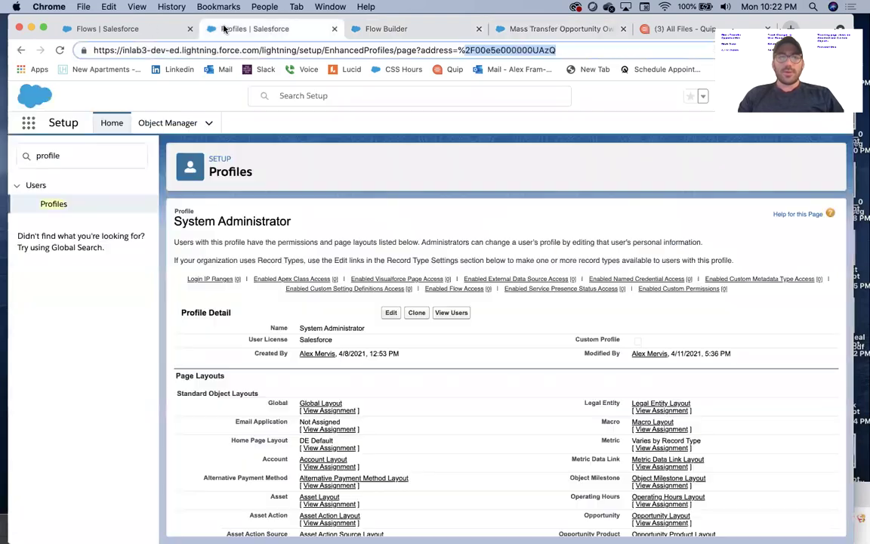
{"action": "left_click", "coordinate": [29, 124]}
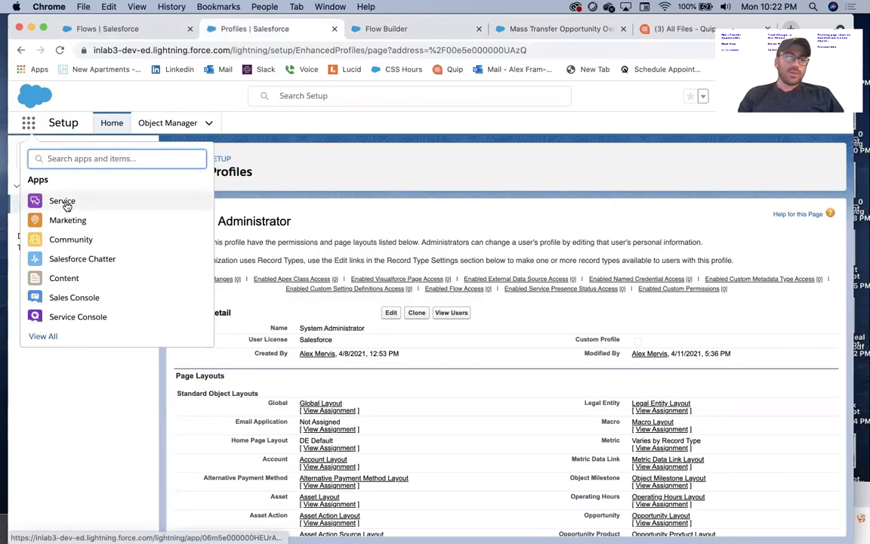
{"action": "type", "text": "sales"}
{"action": "left_click", "coordinate": [41, 238]}
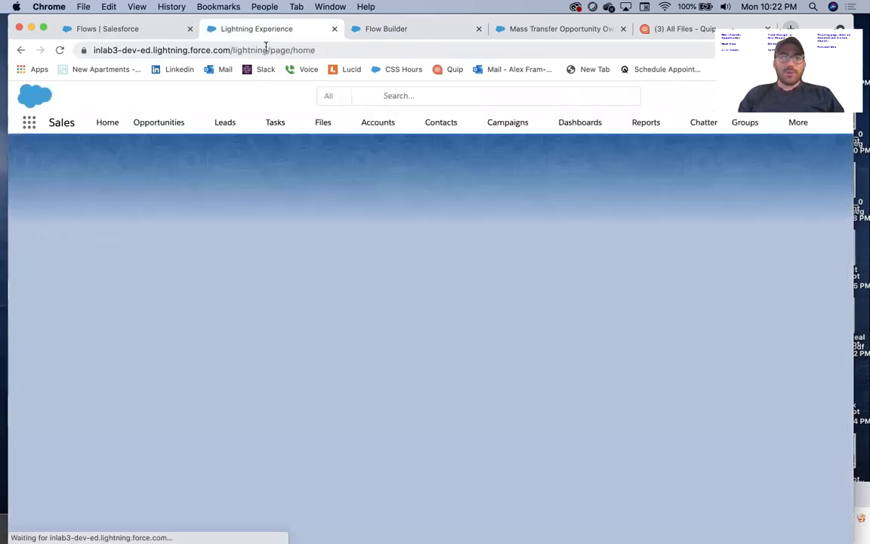
{"action": "left_click", "coordinate": [160, 124]}
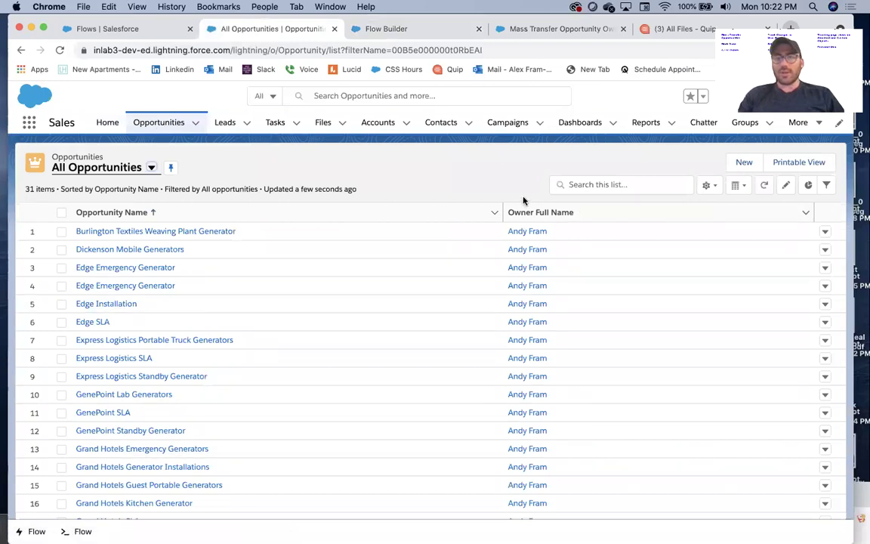
In the flow's debug run, choose the opportunities' current owner as Original Owner, keep the preselected Updated Owner, and submit the screen
{"action": "left_click", "coordinate": [396, 29]}
{"action": "left_click", "coordinate": [521, 29]}
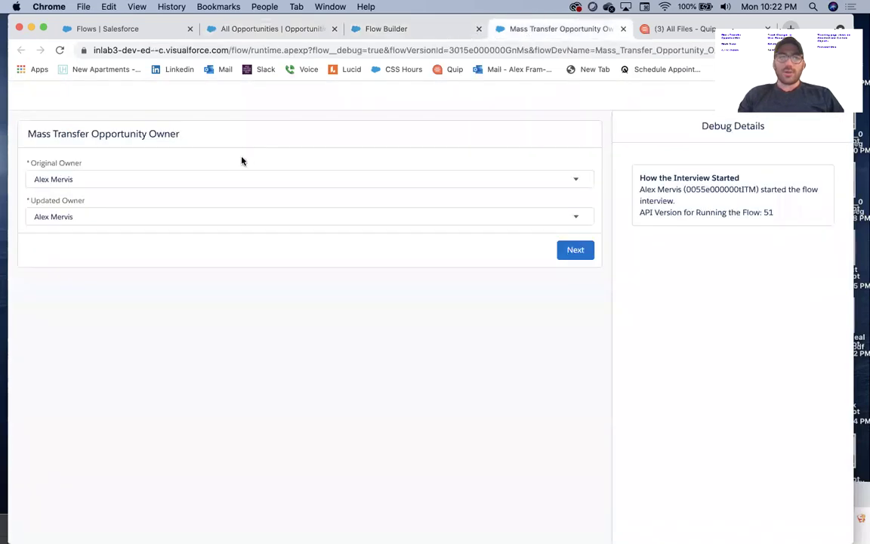
{"action": "left_click", "coordinate": [186, 182]}
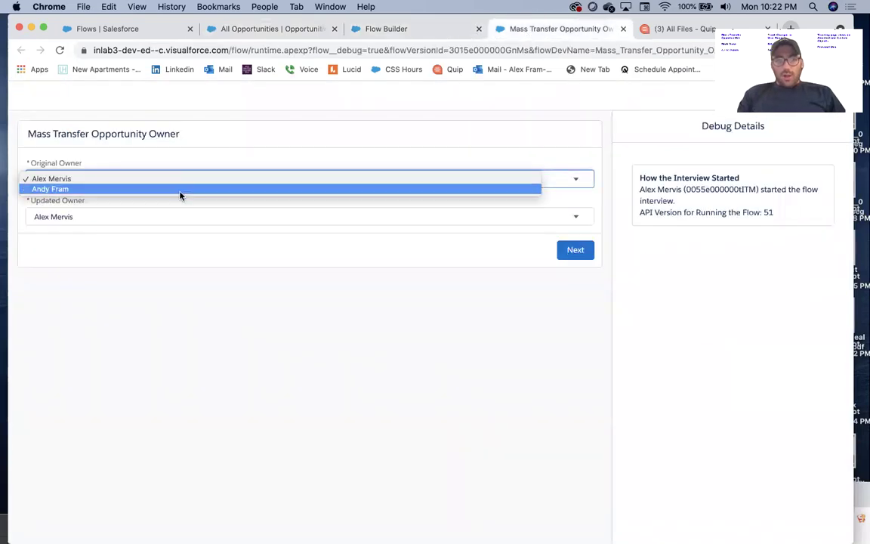
{"action": "left_click", "coordinate": [179, 191]}
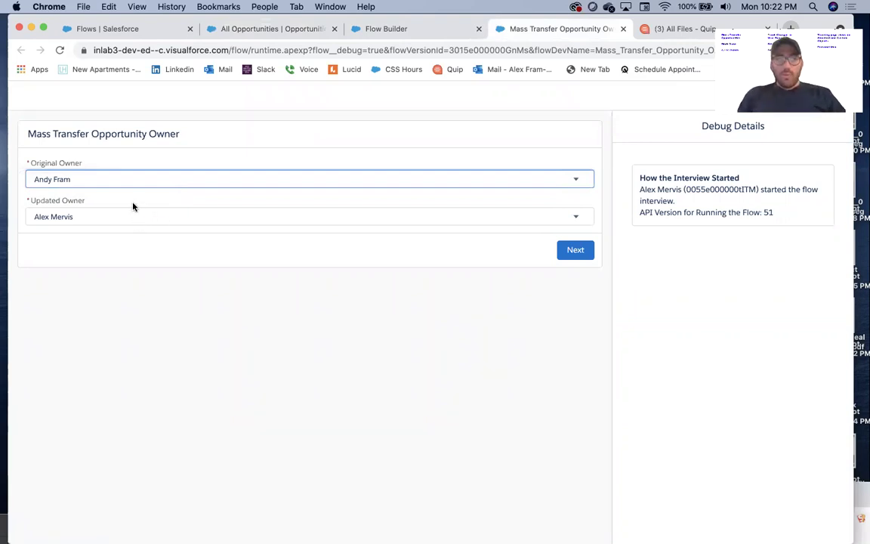
{"action": "left_click_drag", "start_coordinate": [59, 200], "coordinate": [213, 187]}
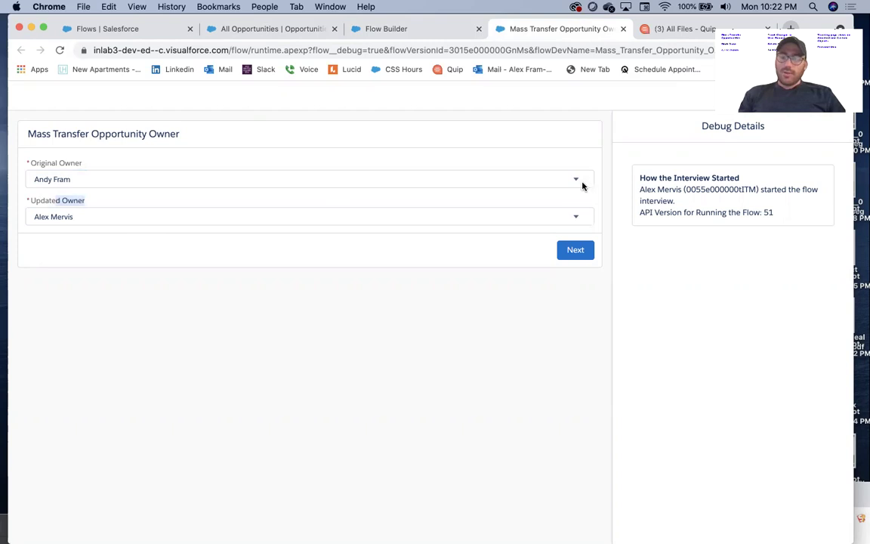
{"action": "left_click", "coordinate": [586, 251]}
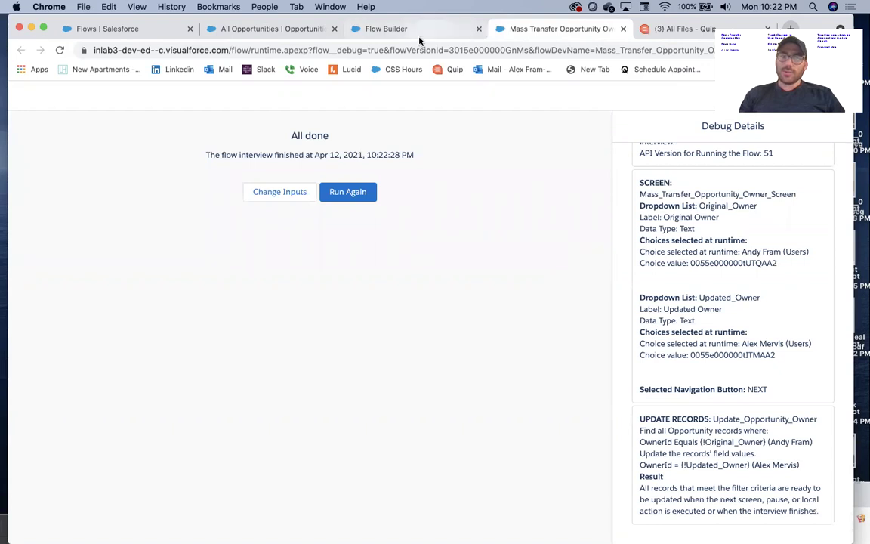
Refresh the All Opportunities list and check the owner of every opportunity
{"action": "left_click", "coordinate": [242, 29]}
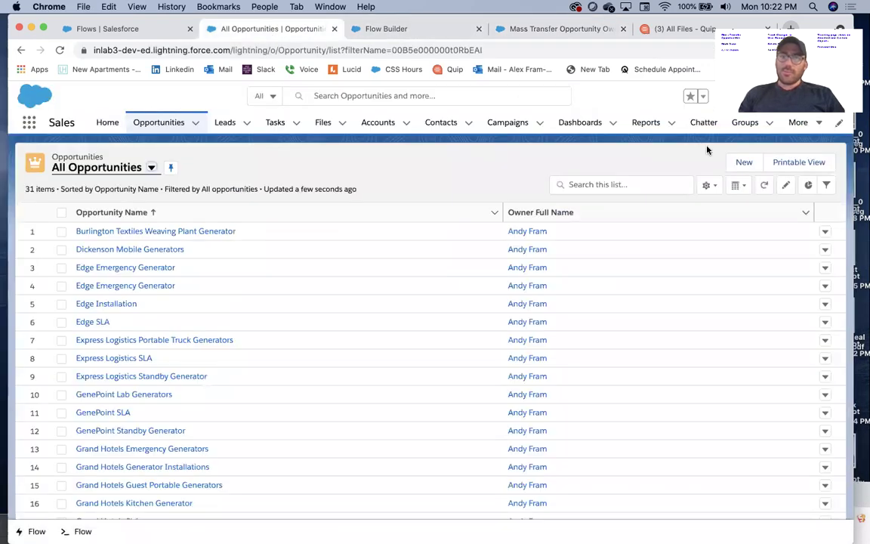
{"action": "left_click", "coordinate": [767, 187]}
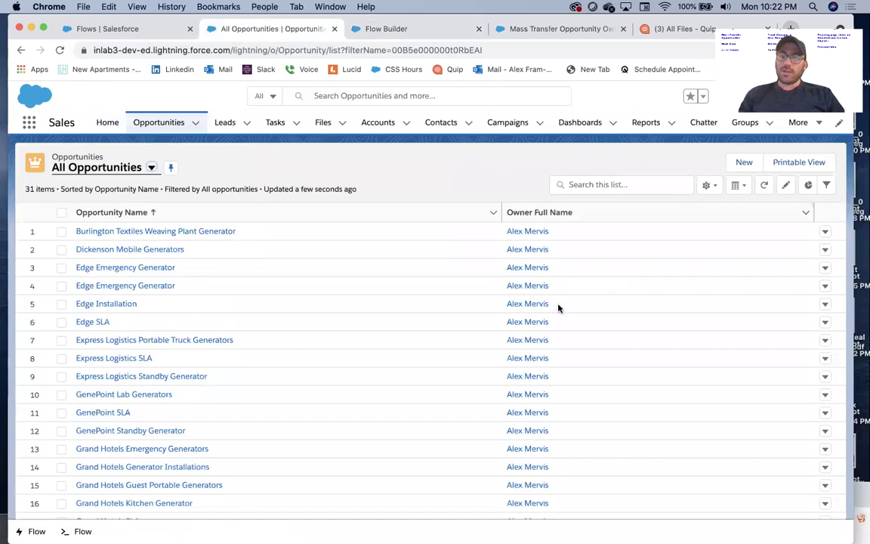
{"action": "scroll", "coordinate": [559, 308], "scroll_direction": "down", "scroll_amount": 5}
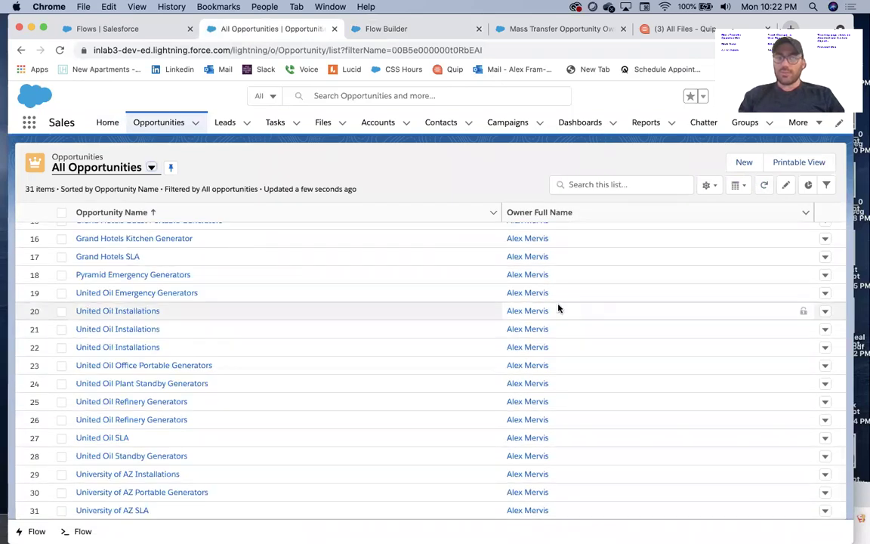
{"action": "scroll", "coordinate": [559, 307], "scroll_direction": "up", "scroll_amount": 5}
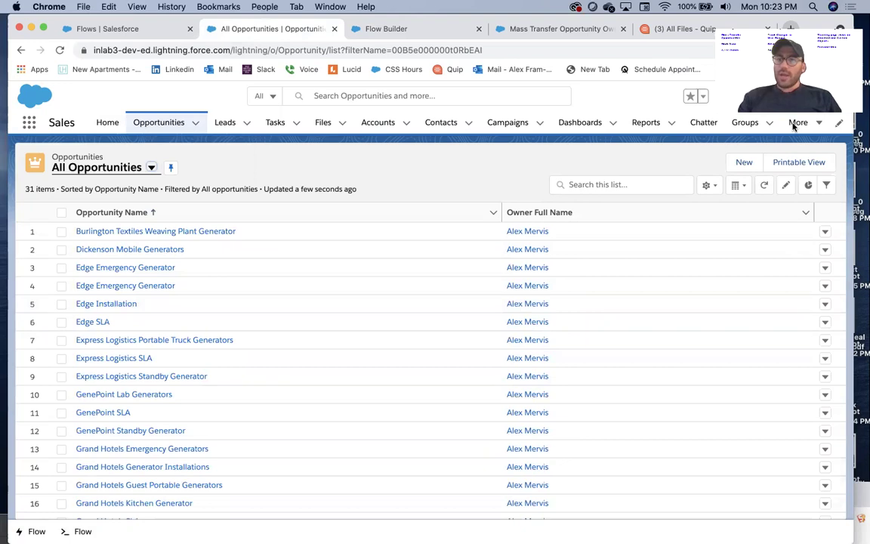
Go to Salesforce Setup and find and open the App Manager
{"action": "left_click", "coordinate": [785, 96]}
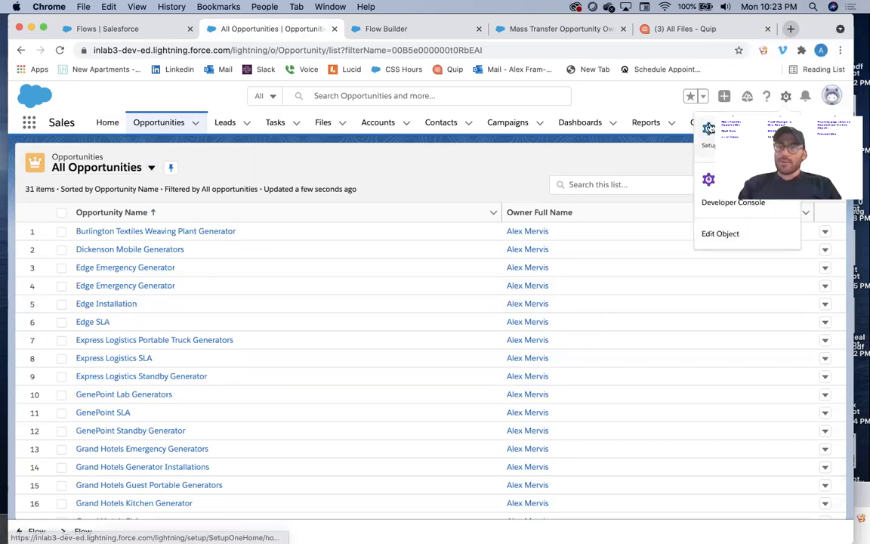
{"action": "left_click", "coordinate": [710, 129]}
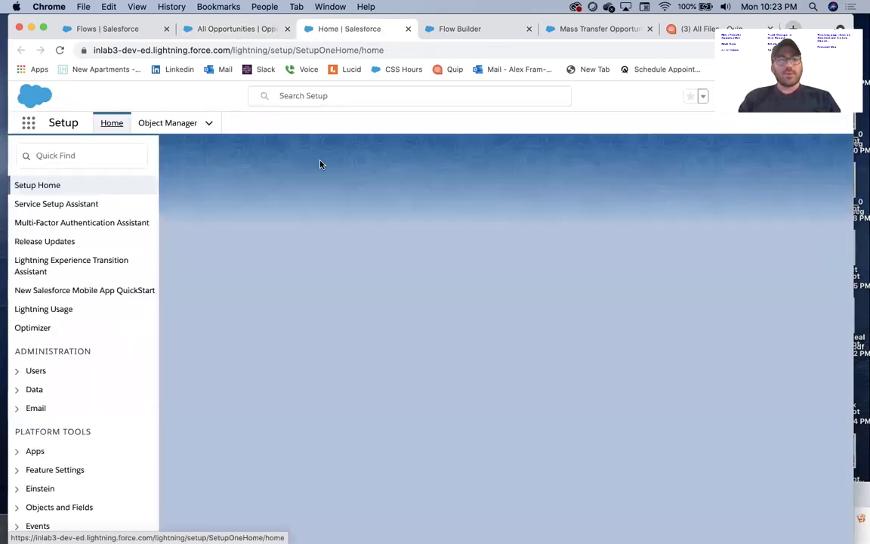
{"action": "left_click", "coordinate": [58, 155]}
{"action": "left_click", "coordinate": [56, 155]}
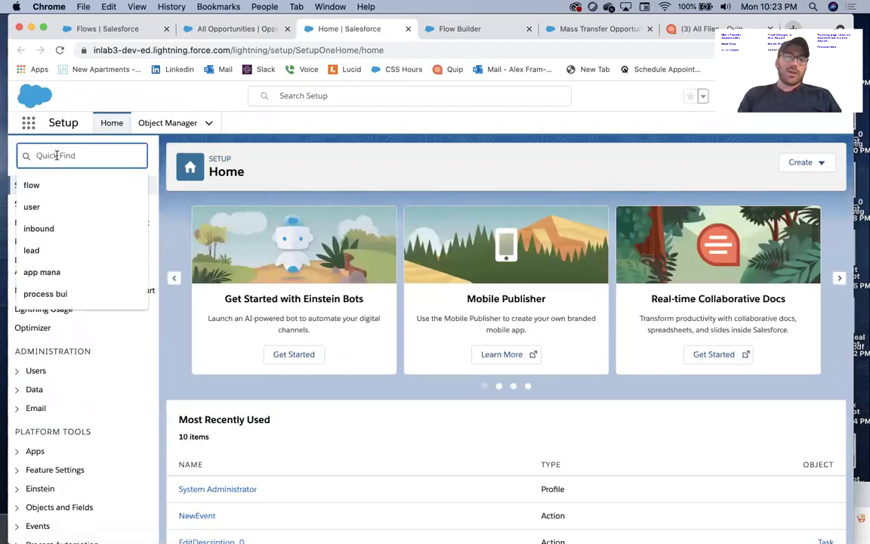
{"action": "type", "text": "app man"}
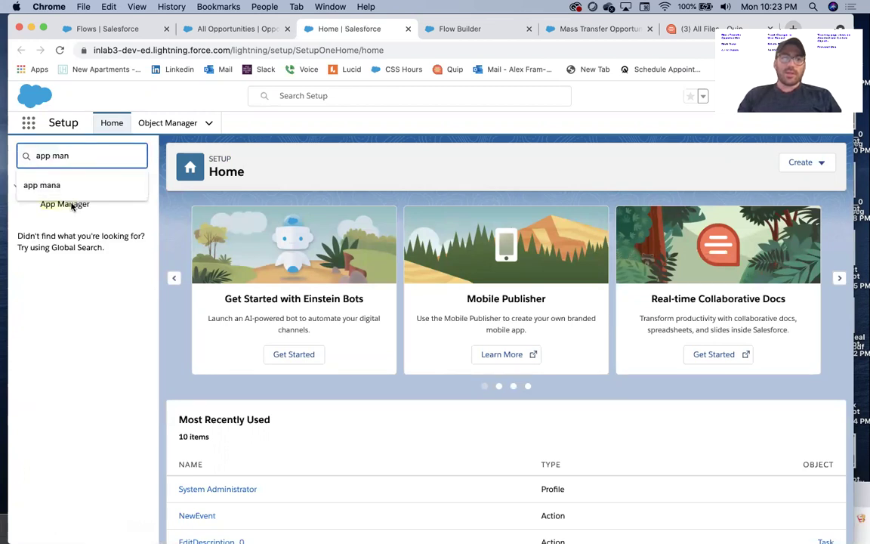
{"action": "left_click", "coordinate": [72, 204]}
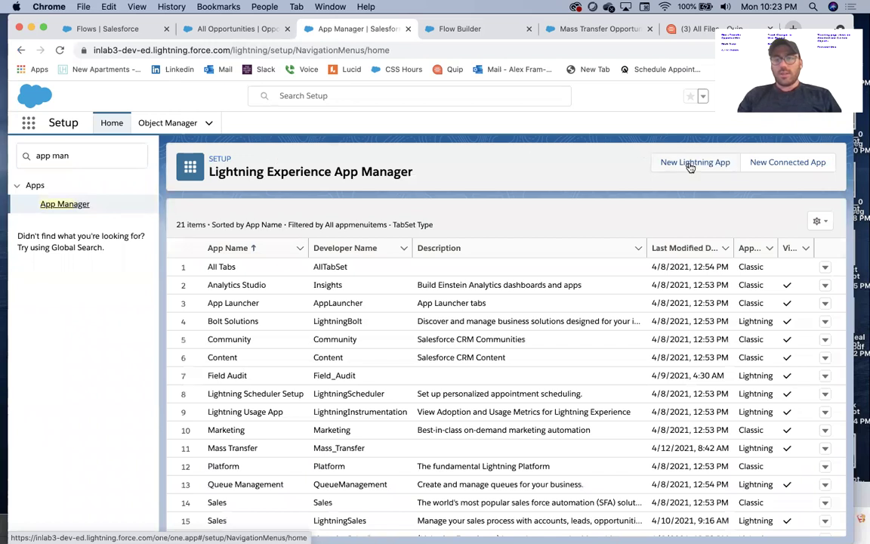
Start a new Lightning app and name it "Mass Transfer #2", leaving the description blank
{"action": "left_click", "coordinate": [690, 165]}
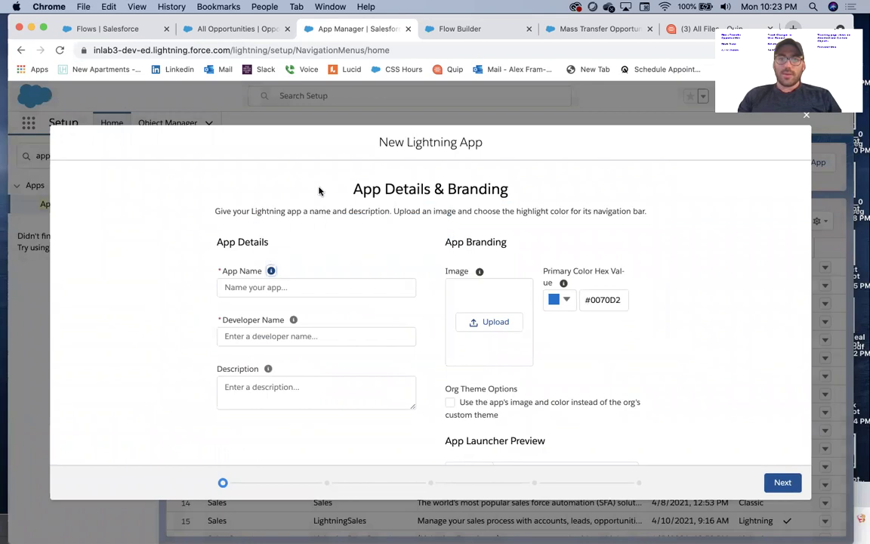
{"action": "left_click", "coordinate": [296, 283]}
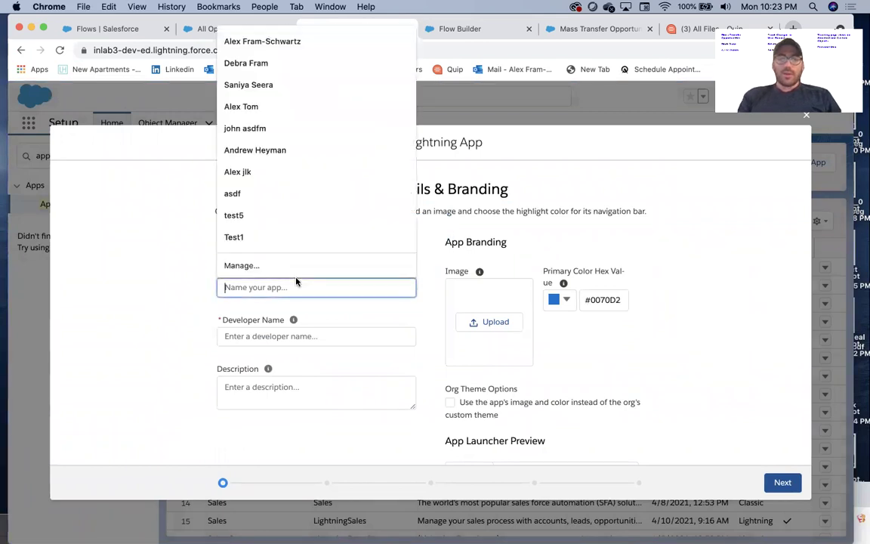
{"action": "type", "text": "Mass Transfer "}
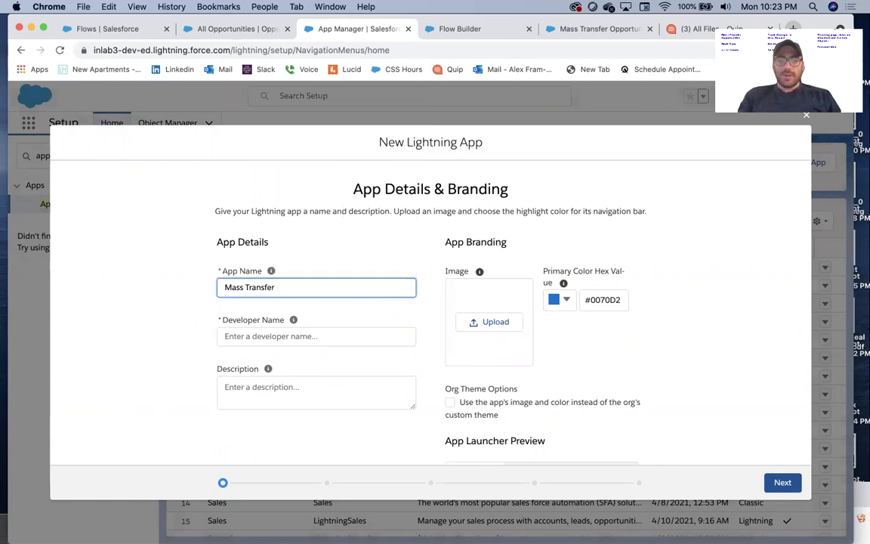
{"action": "type", "text": "#"}
{"action": "key", "text": "Tab"}
{"action": "key", "text": "Tab"}
{"action": "key", "text": "Tab"}
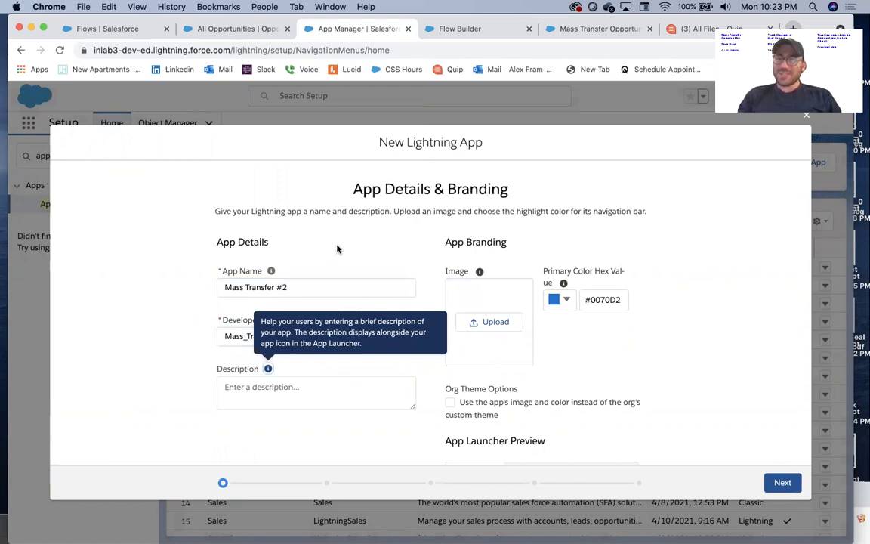
{"action": "scroll", "coordinate": [734, 282], "scroll_direction": "down", "scroll_amount": 2}
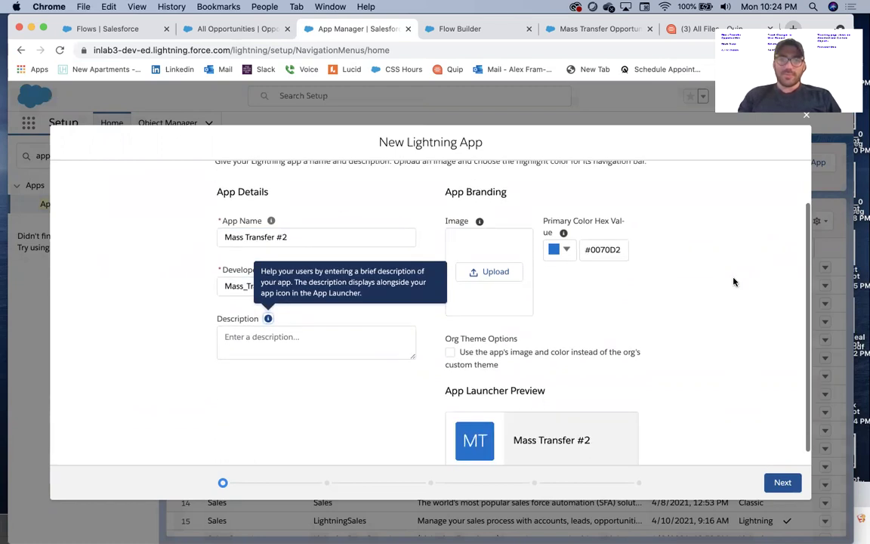
Keep the default app options for the new Lightning app and continue to its navigation items without adding utility items
{"action": "left_click", "coordinate": [782, 483]}
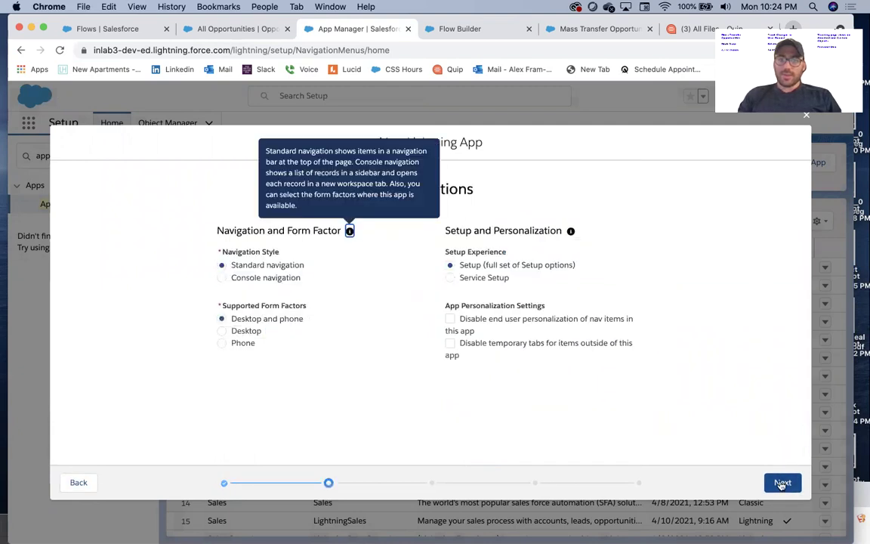
{"action": "left_click", "coordinate": [782, 484]}
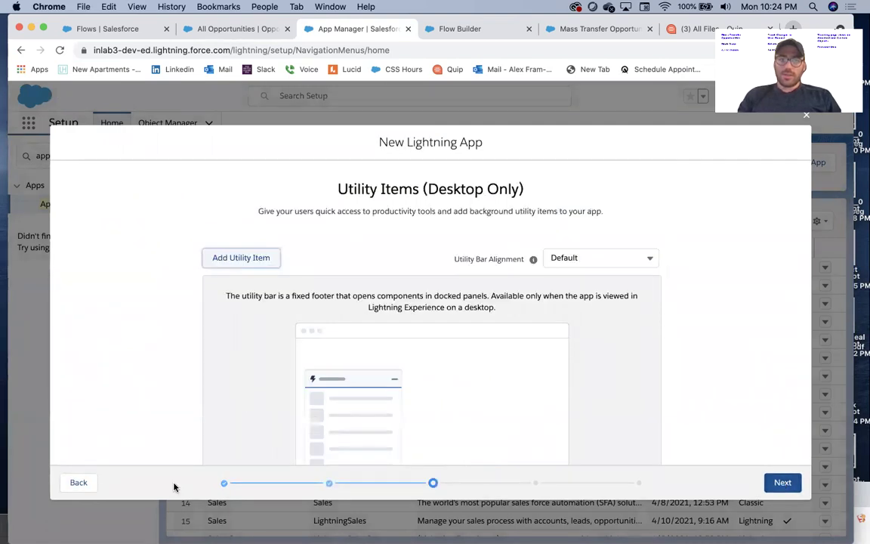
{"action": "left_click", "coordinate": [85, 485]}
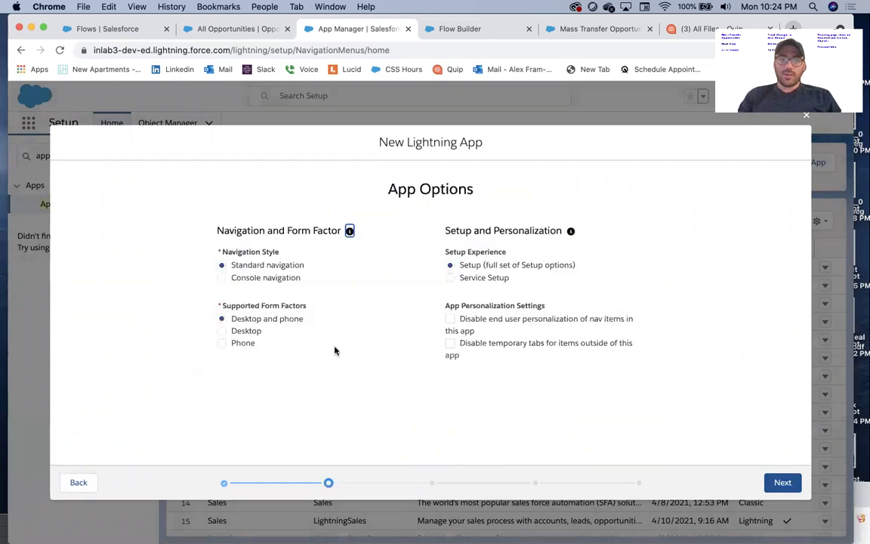
{"action": "left_click", "coordinate": [783, 481]}
{"action": "left_click", "coordinate": [783, 484]}
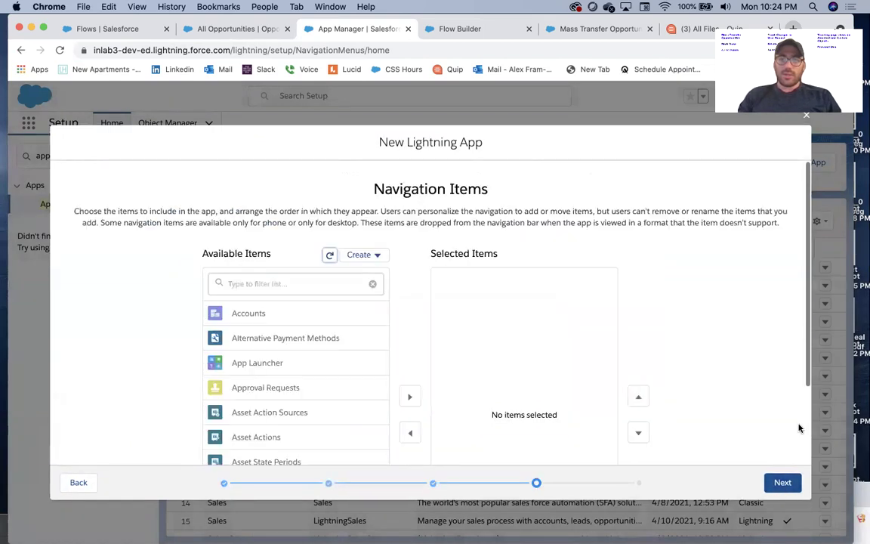
Look through the available navigation items and continue to the user profiles without adding any
{"action": "scroll", "coordinate": [445, 334], "scroll_direction": "up", "scroll_amount": 2}
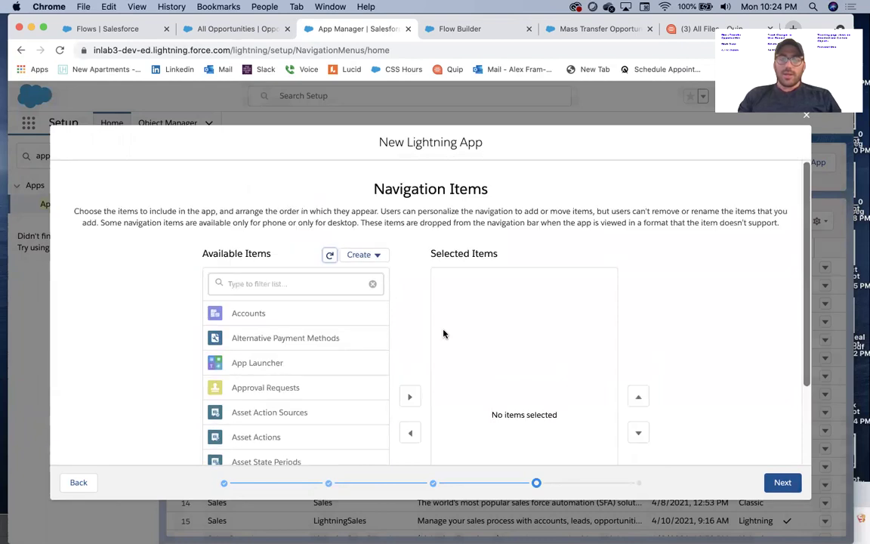
{"action": "left_click_drag", "start_coordinate": [272, 255], "coordinate": [223, 251]}
{"action": "scroll", "coordinate": [255, 266], "scroll_direction": "down", "scroll_amount": 1}
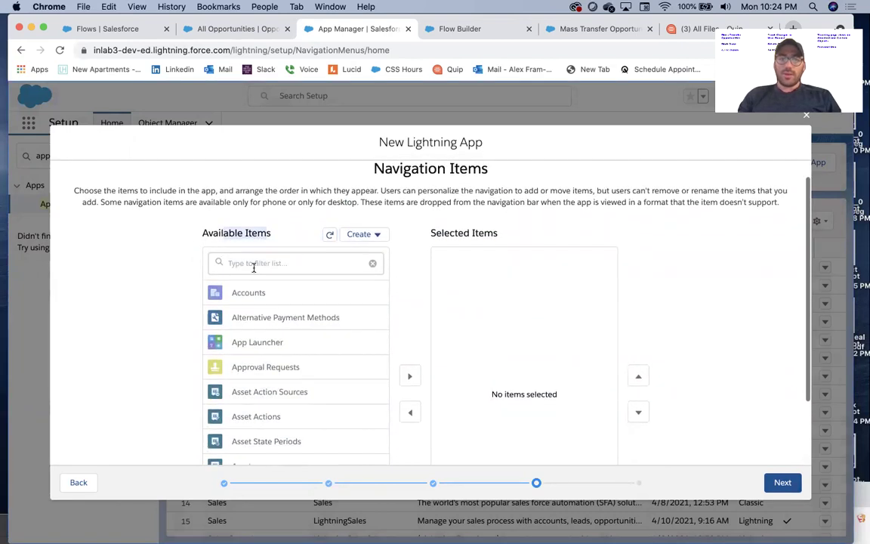
{"action": "scroll", "coordinate": [264, 302], "scroll_direction": "down", "scroll_amount": 5}
{"action": "scroll", "coordinate": [265, 302], "scroll_direction": "down", "scroll_amount": 10}
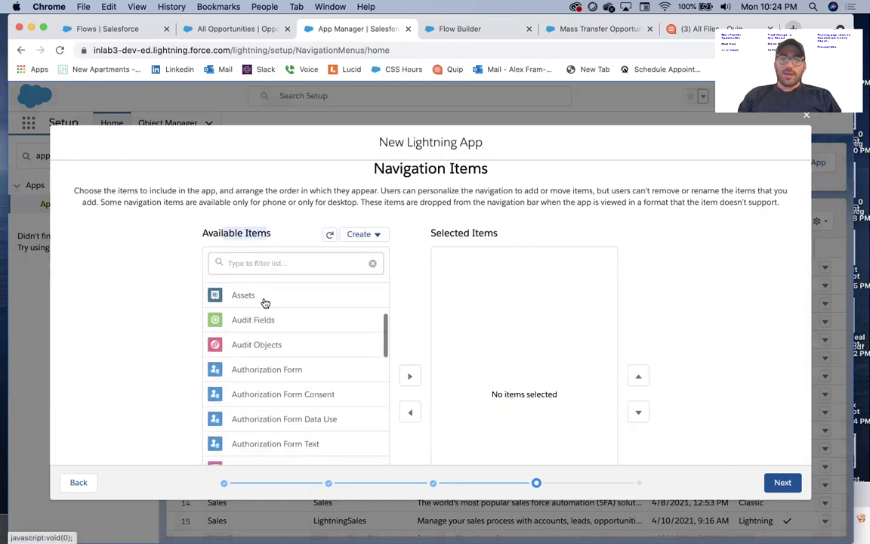
{"action": "scroll", "coordinate": [265, 301], "scroll_direction": "down", "scroll_amount": 8}
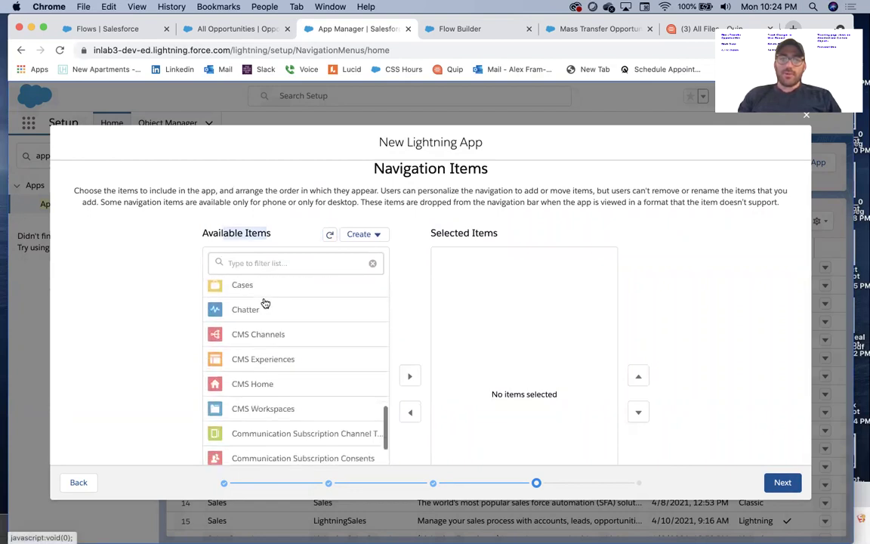
{"action": "left_click", "coordinate": [784, 481]}
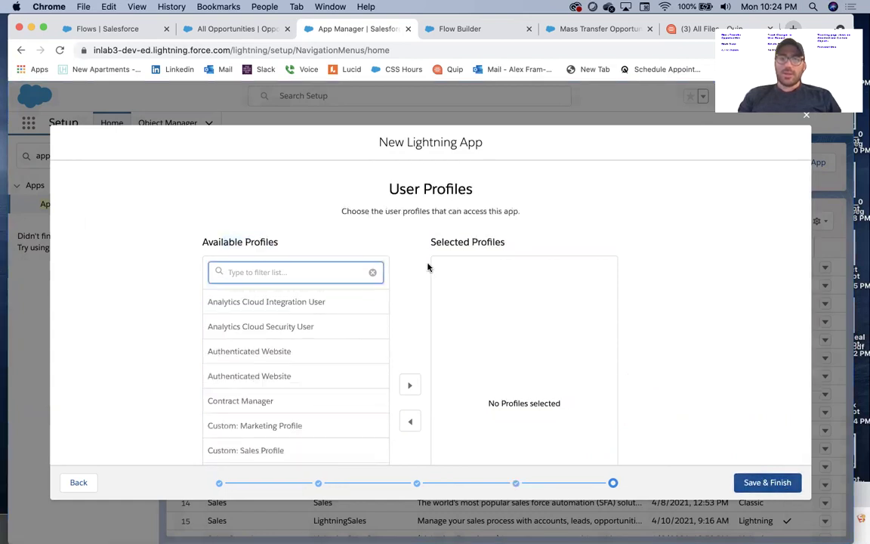
Give the System Administrator profile access to the app and save it
{"action": "scroll", "coordinate": [427, 266], "scroll_direction": "down", "scroll_amount": 3}
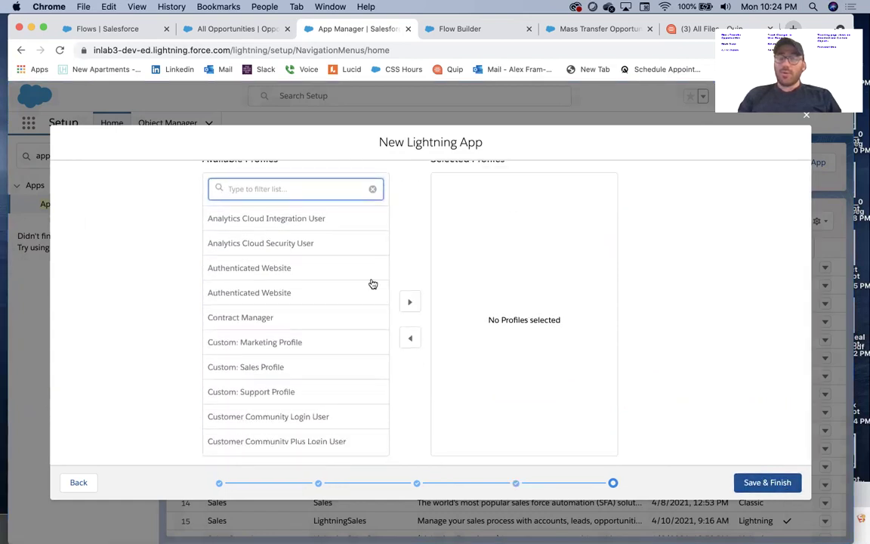
{"action": "scroll", "coordinate": [292, 305], "scroll_direction": "down", "scroll_amount": 10}
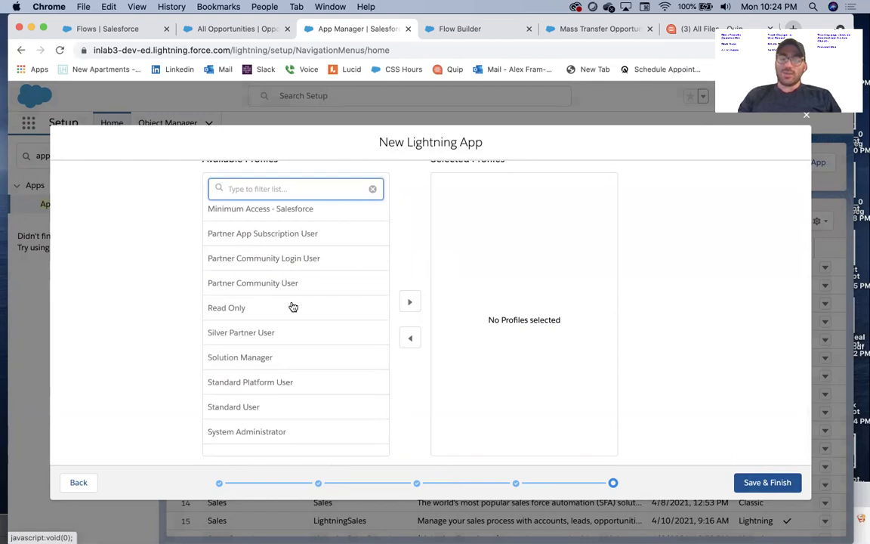
{"action": "left_click", "coordinate": [283, 432]}
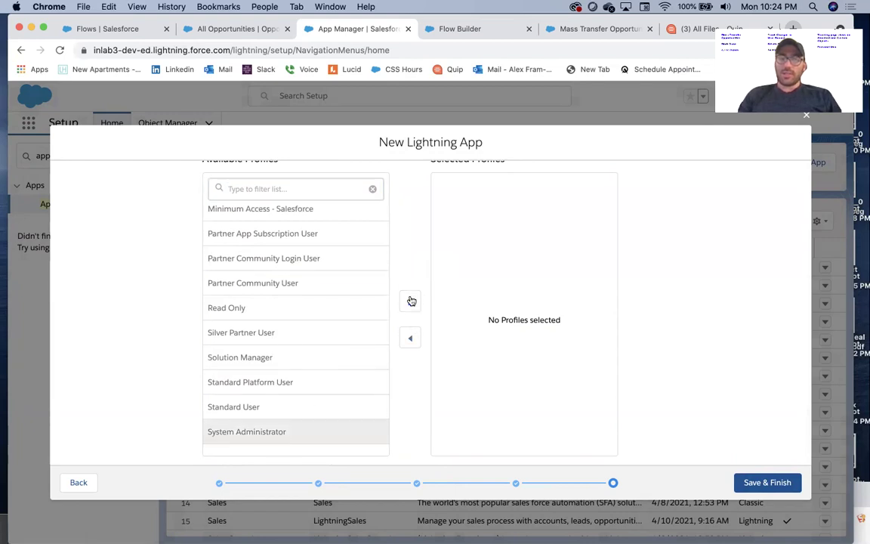
{"action": "left_click", "coordinate": [410, 302]}
{"action": "left_click", "coordinate": [761, 487]}
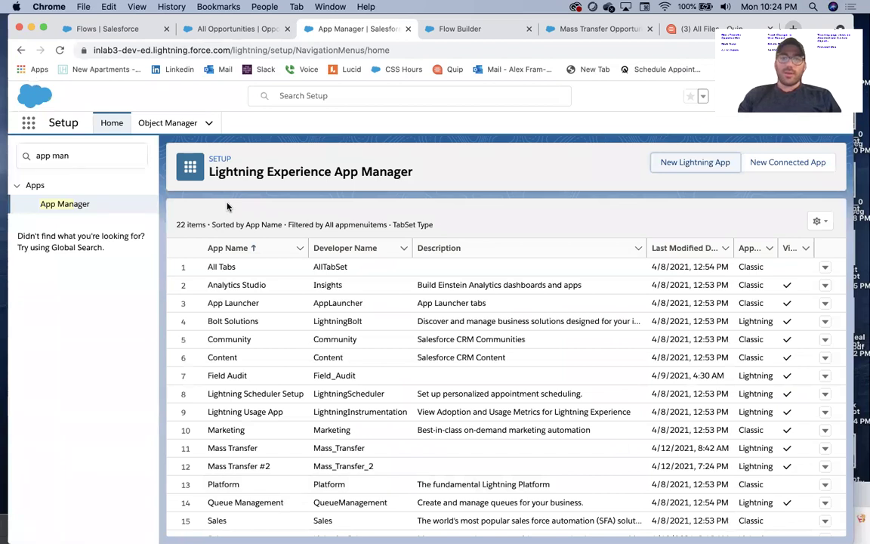
Search Setup for "lightning app" and open the Lightning App Builder
{"action": "left_click", "coordinate": [57, 156]}
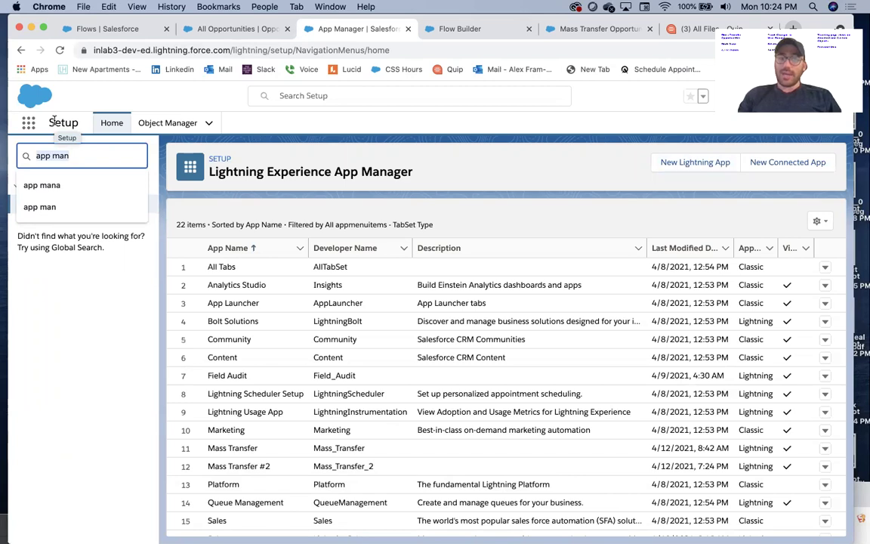
{"action": "key", "text": "BackSpace"}
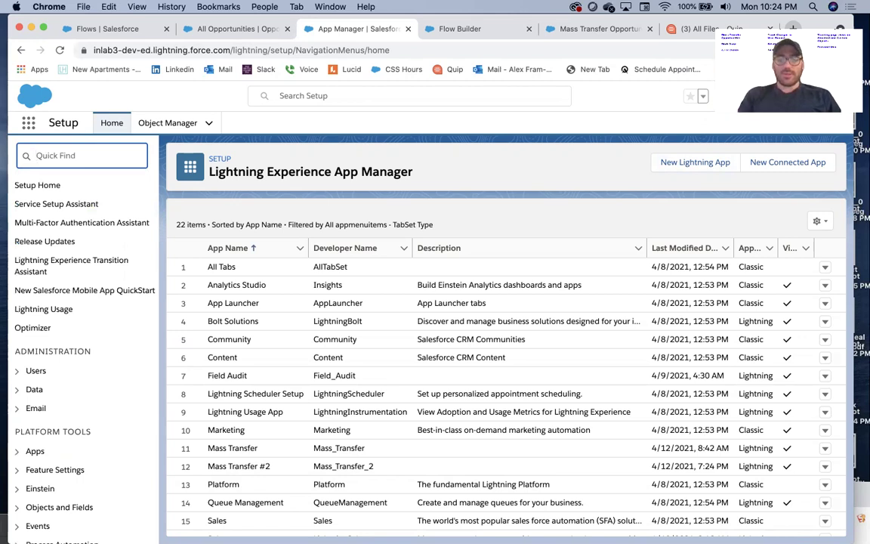
{"action": "type", "text": "lightn"}
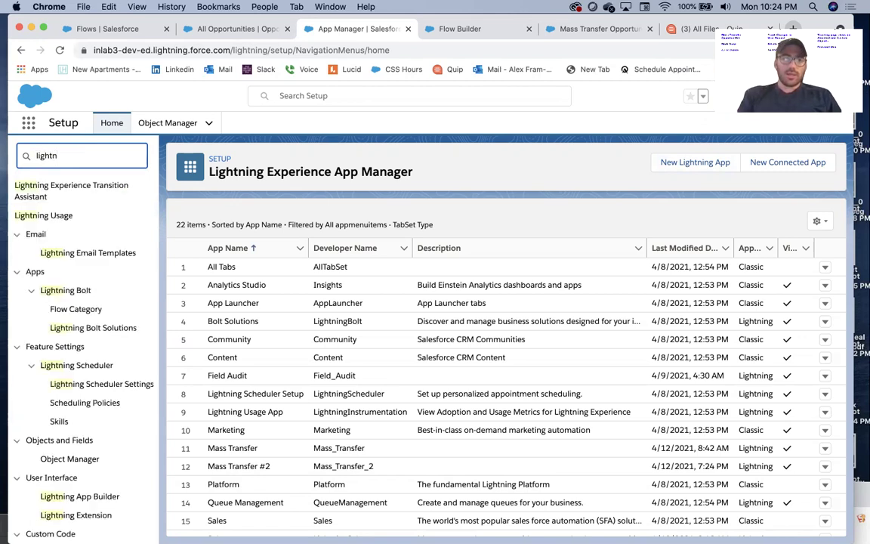
{"action": "type", "text": "ing app"}
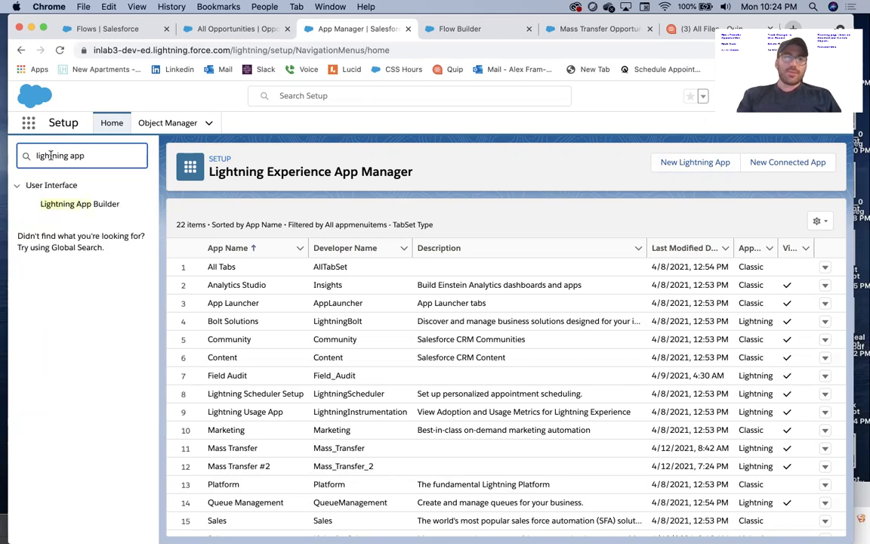
{"action": "left_click", "coordinate": [98, 204]}
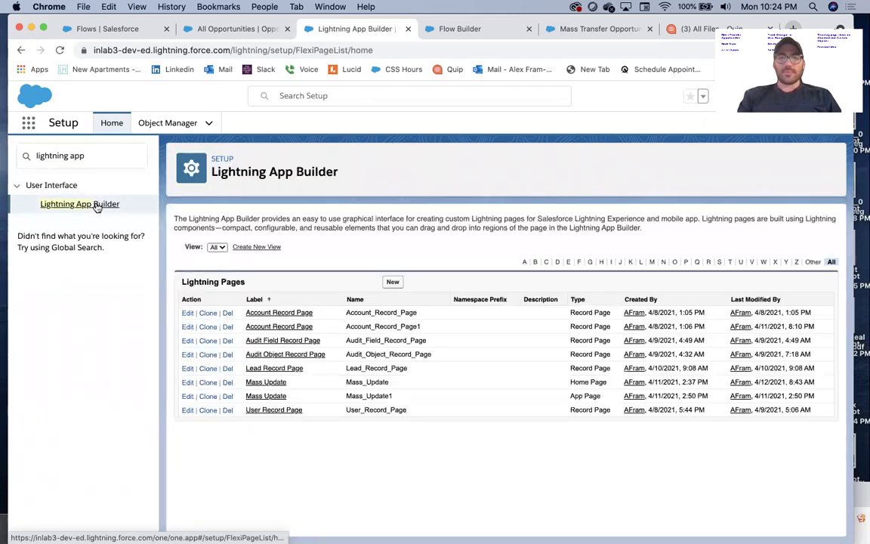
Start a new Lightning page of type App Page and label it "Mass Transfer Page"
{"action": "left_click", "coordinate": [393, 282]}
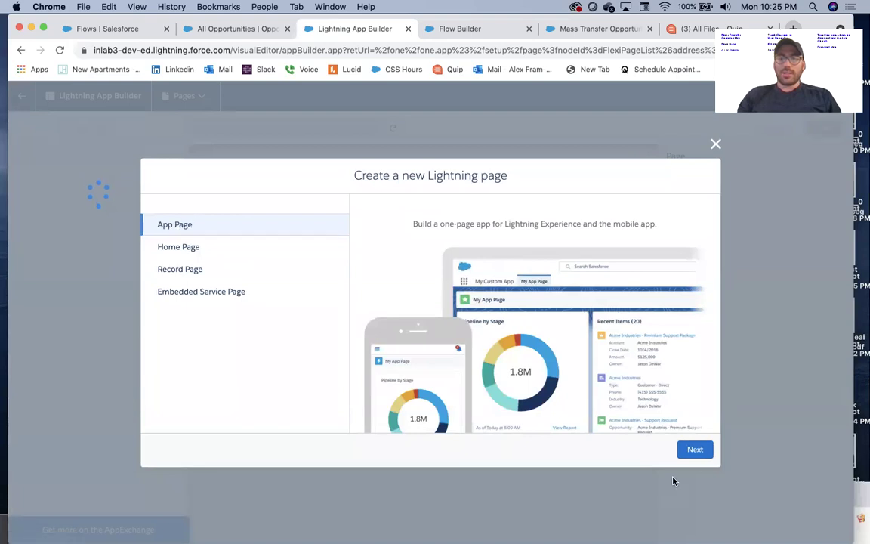
{"action": "left_click", "coordinate": [694, 449]}
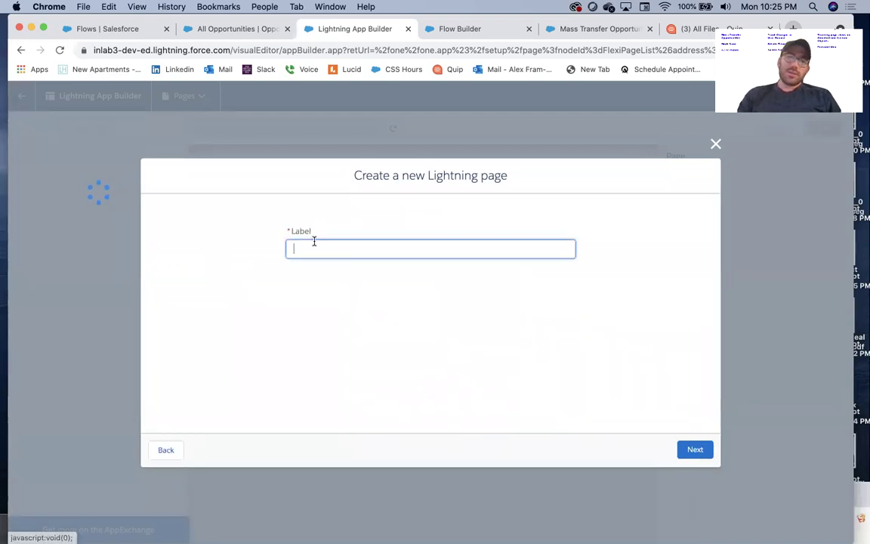
{"action": "type", "text": "Mass T"}
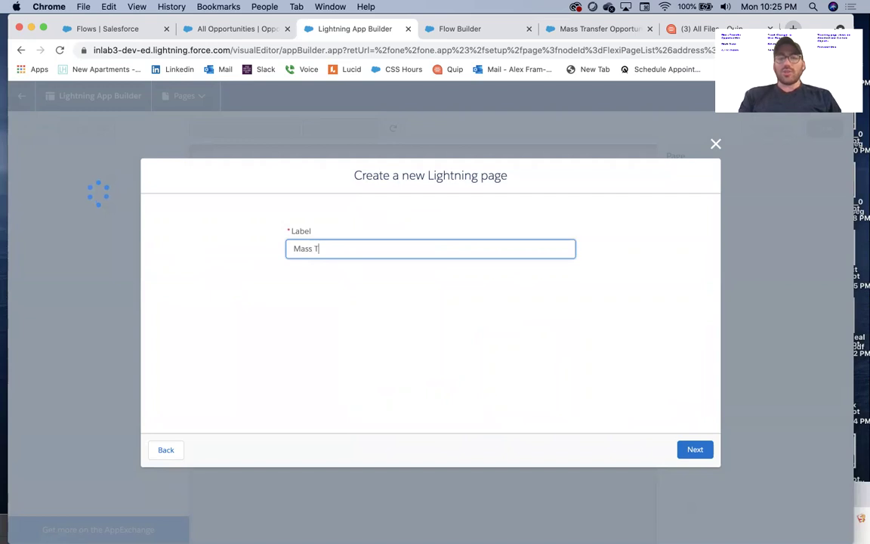
{"action": "type", "text": "ransfer"}
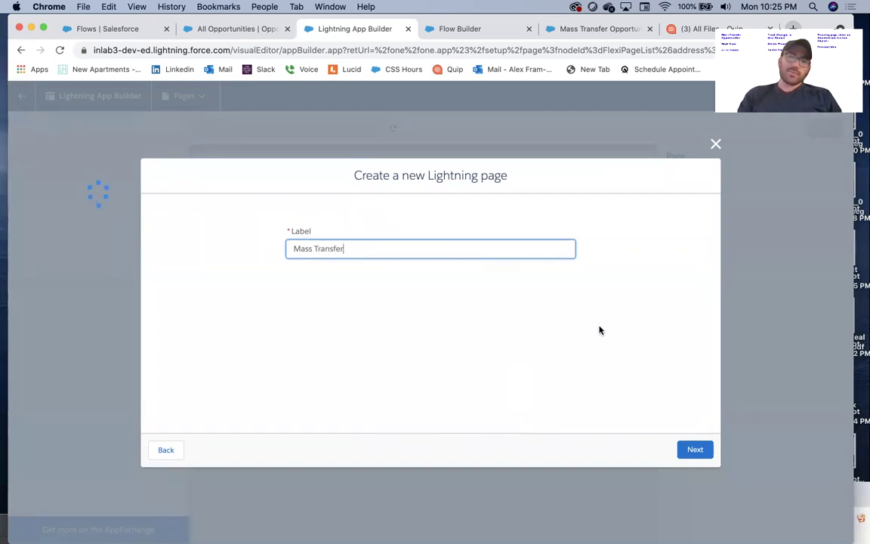
{"action": "type", "text": " Page"}
{"action": "left_click", "coordinate": [696, 453]}
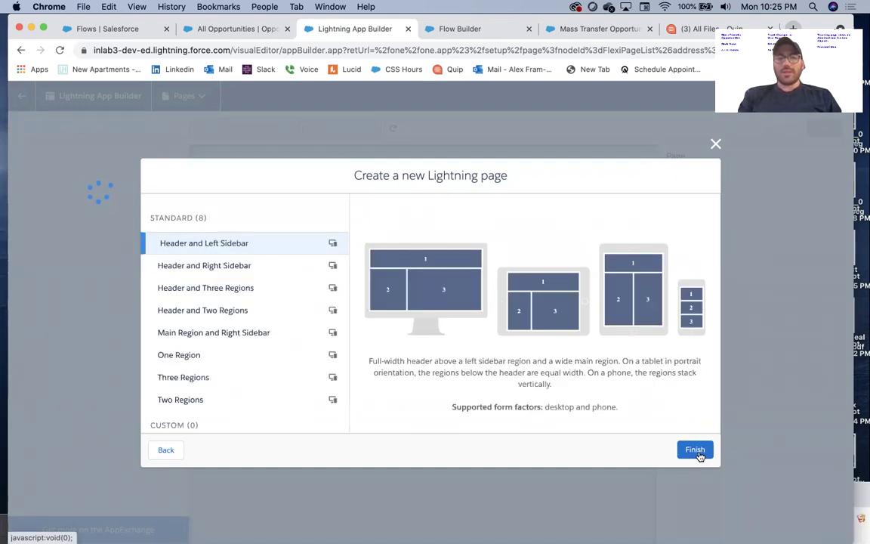
Compare the page templates, create the page with Header and Three Regions, and dismiss the introductory tip
{"action": "left_click", "coordinate": [239, 265]}
{"action": "left_click", "coordinate": [221, 351]}
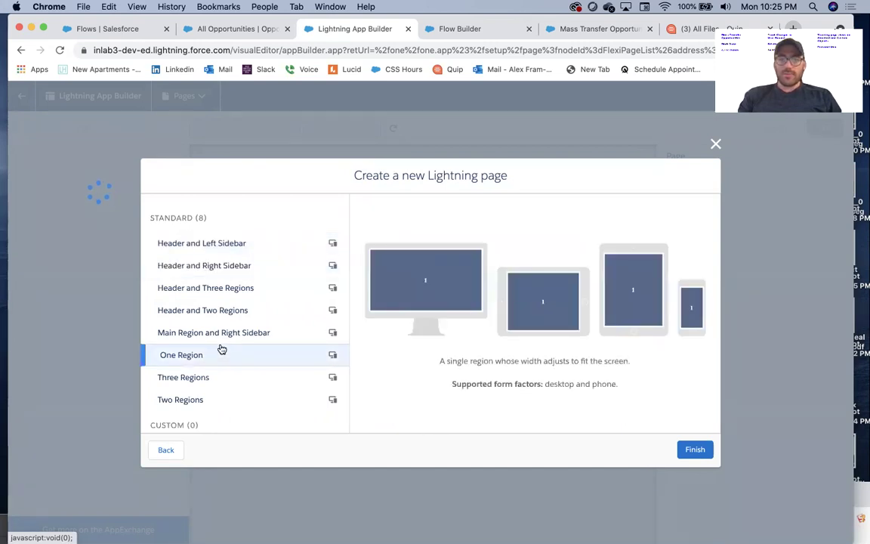
{"action": "left_click", "coordinate": [226, 265]}
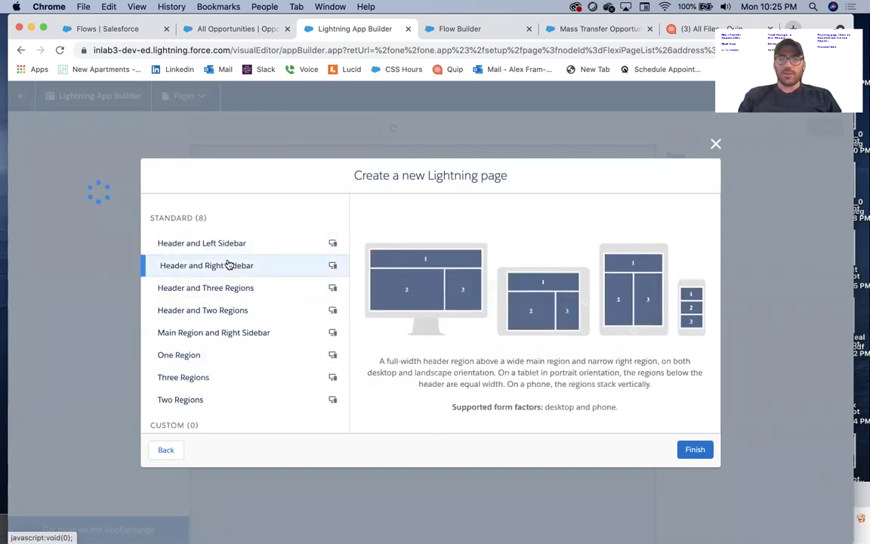
{"action": "left_click", "coordinate": [234, 290]}
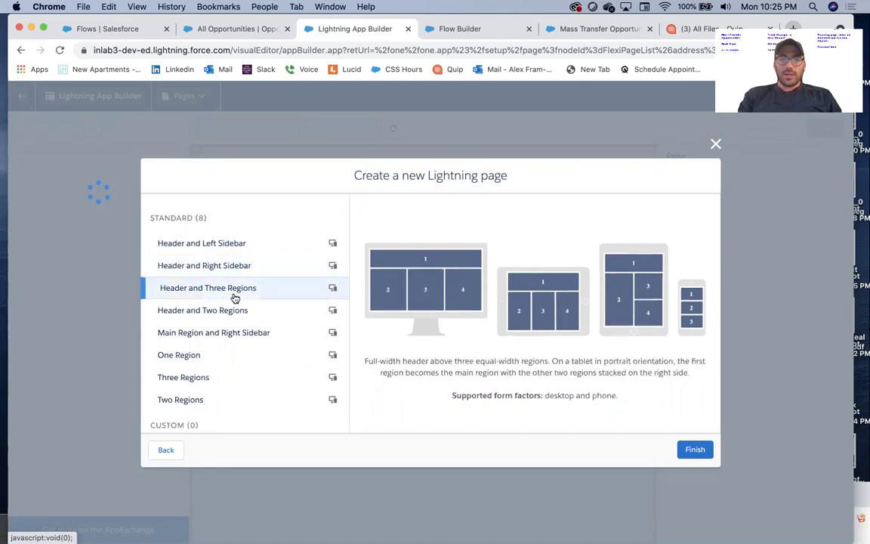
{"action": "left_click", "coordinate": [682, 451]}
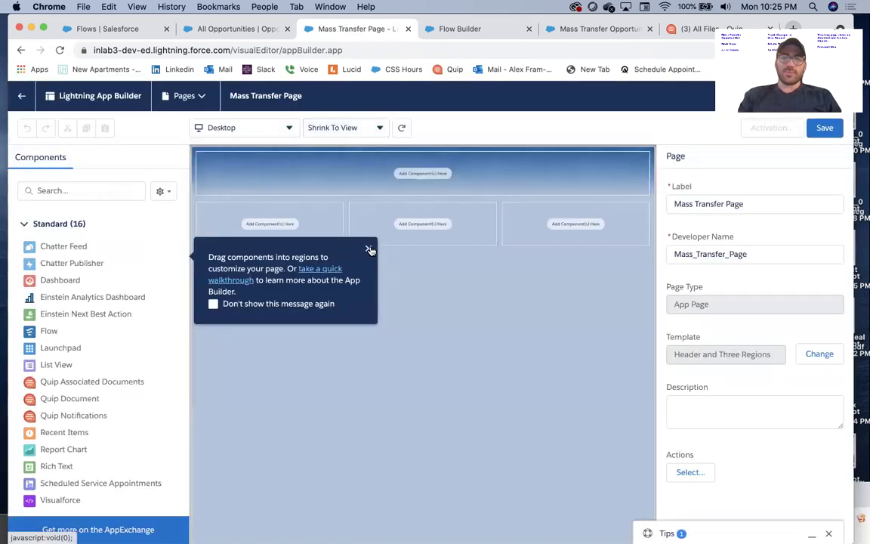
{"action": "left_click", "coordinate": [369, 249]}
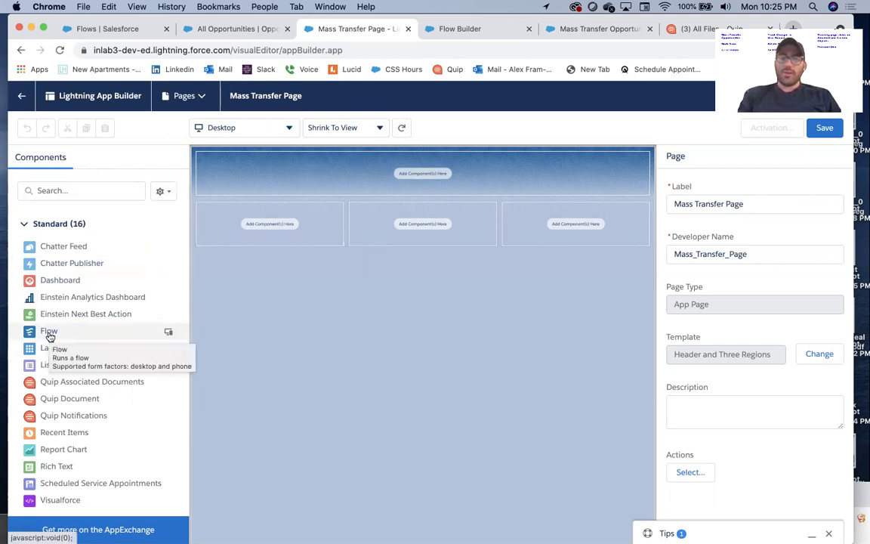
Find the Flow component and place it in the first of the three regions below the page header
{"action": "left_click", "coordinate": [64, 190]}
{"action": "type", "text": "flow"}
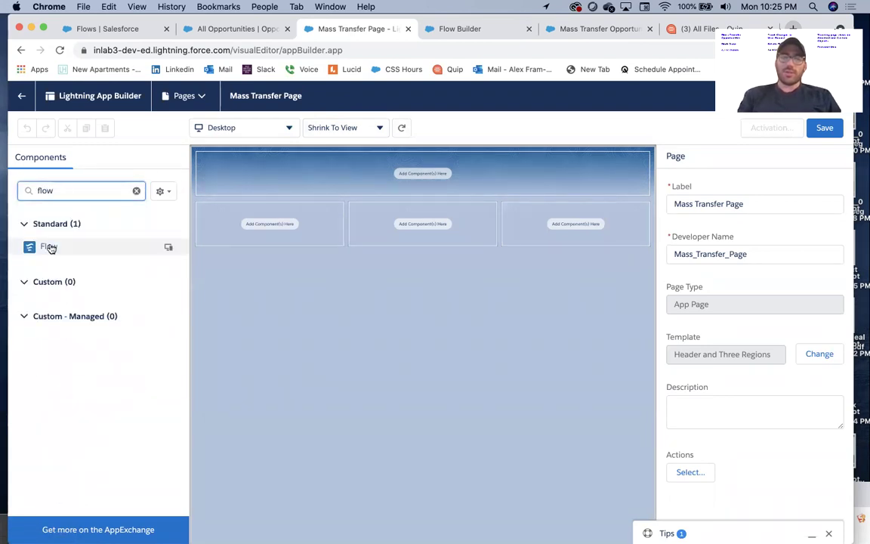
{"action": "left_click_drag", "start_coordinate": [49, 246], "coordinate": [264, 219]}
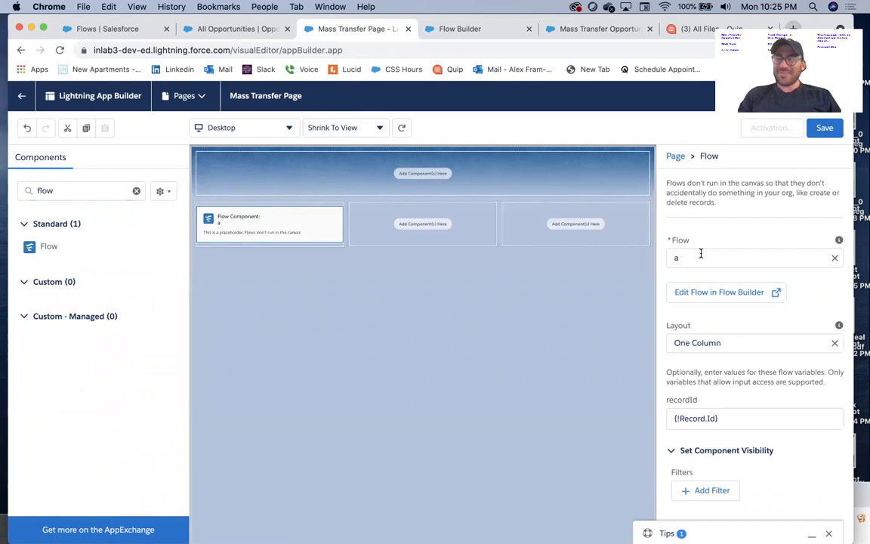
Set the Flow component to run the Mass Transfer Opportunity Owner flow, searching the flow list for "mass transf"
{"action": "left_click", "coordinate": [834, 259]}
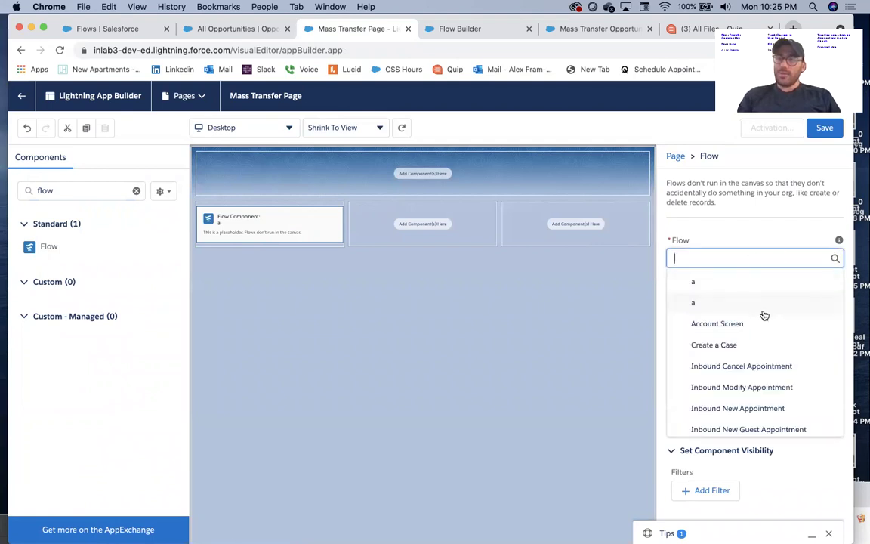
{"action": "scroll", "coordinate": [765, 315], "scroll_direction": "down", "scroll_amount": 2}
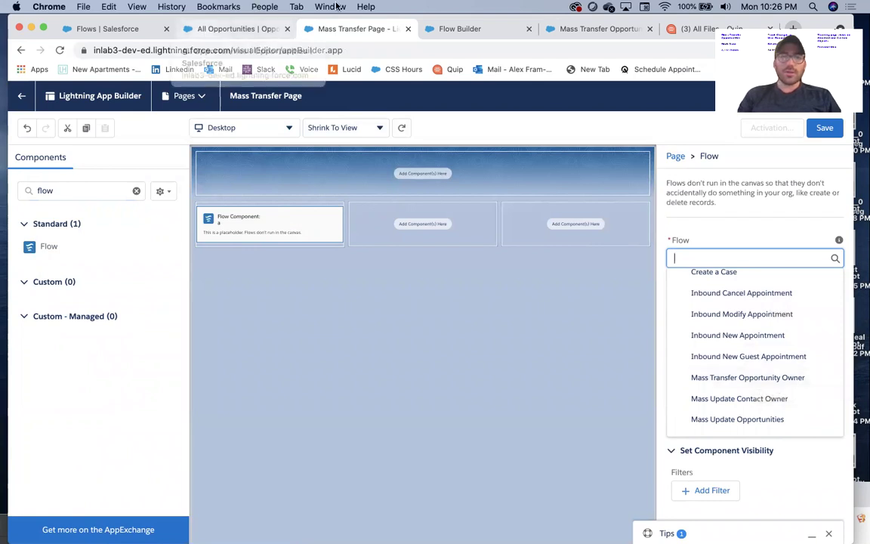
{"action": "left_click", "coordinate": [554, 29]}
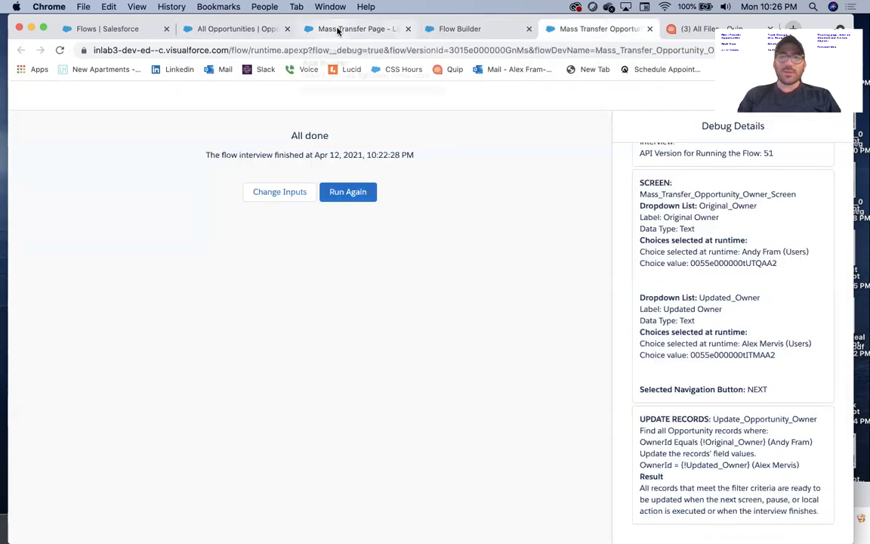
{"action": "left_click", "coordinate": [338, 31]}
{"action": "type", "text": "ma"}
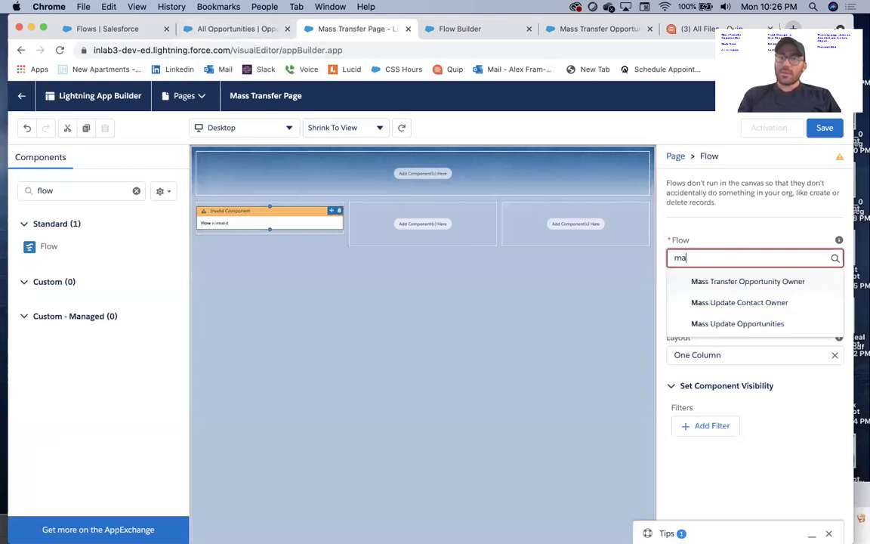
{"action": "type", "text": "ss transf"}
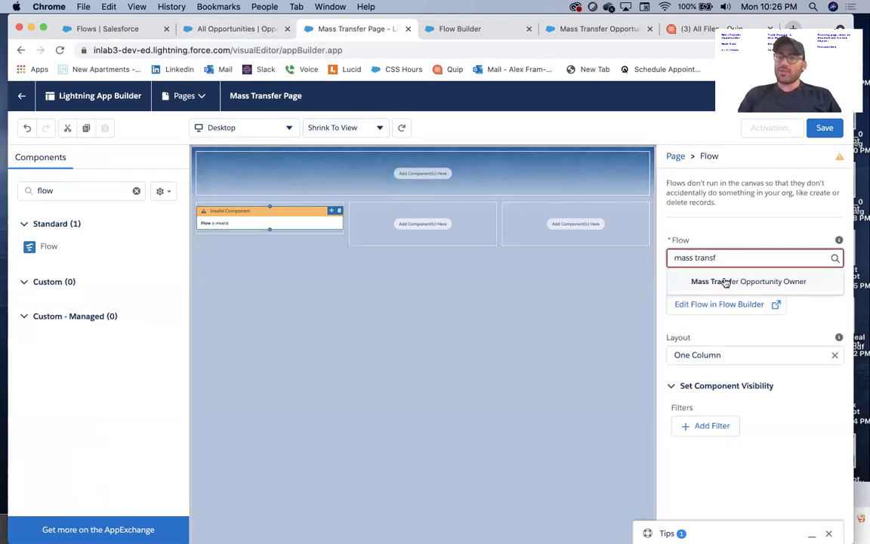
{"action": "left_click", "coordinate": [725, 283]}
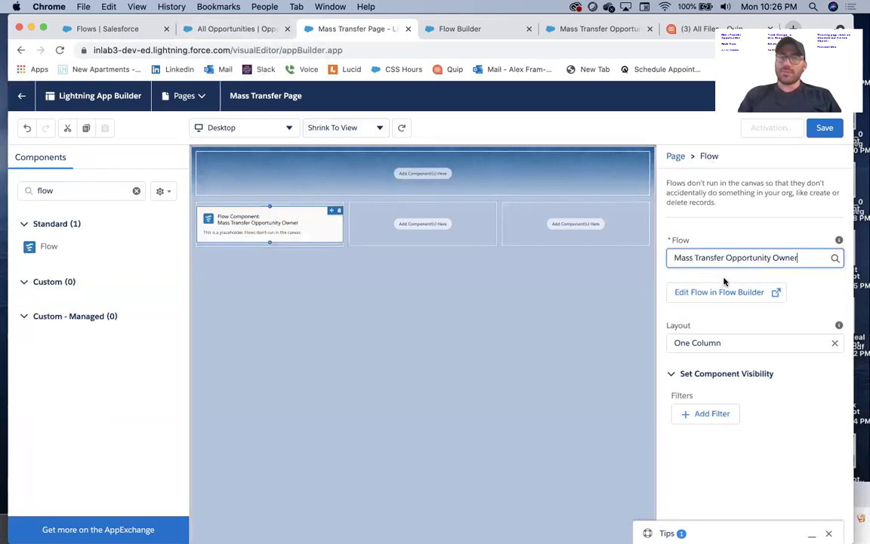
Save the Mass Transfer Page and activate it for all users without adding it to any navigation menus
{"action": "left_click", "coordinate": [826, 128]}
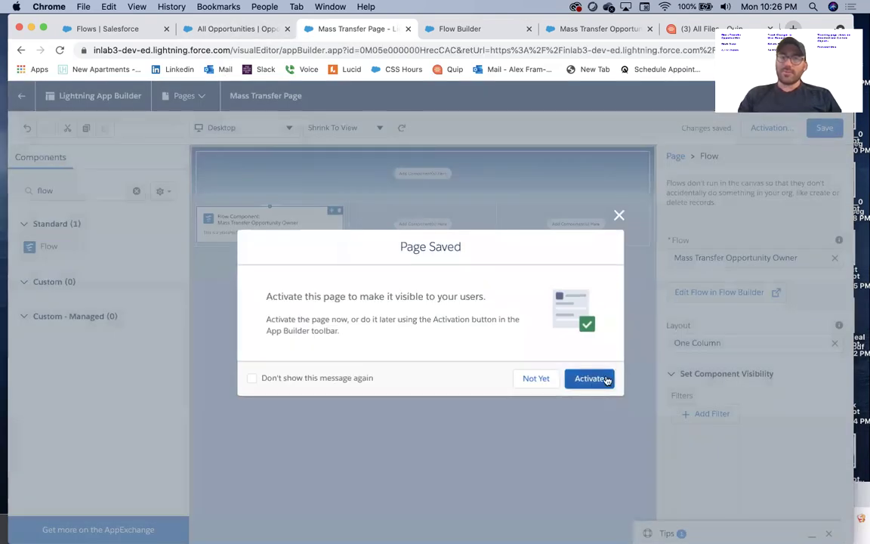
{"action": "left_click", "coordinate": [596, 379]}
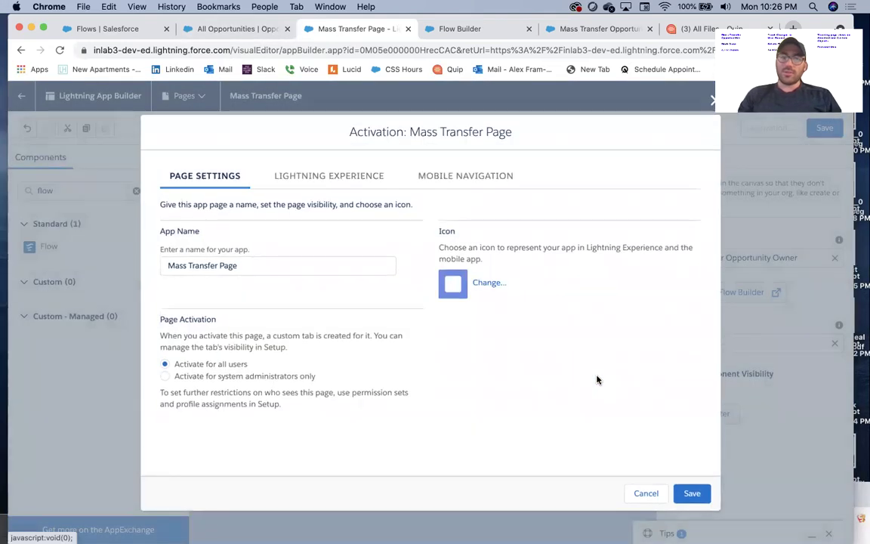
{"action": "left_click", "coordinate": [702, 492]}
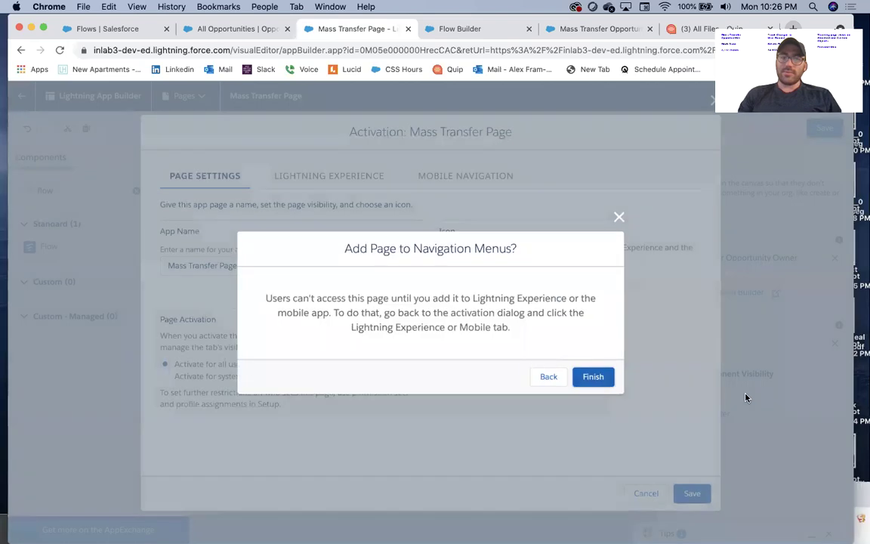
{"action": "left_click", "coordinate": [602, 383]}
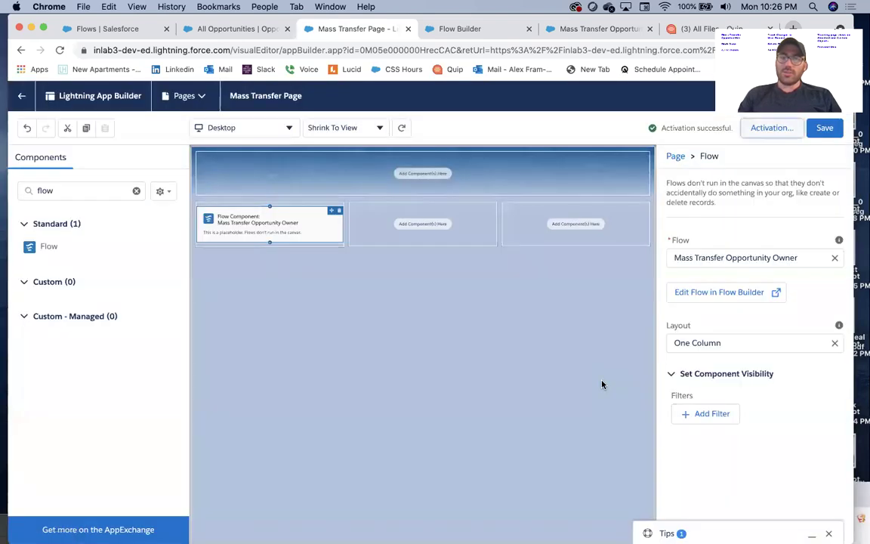
Return to Setup, find the App Manager with "app mana", and open the Mass Transfer #2 app for editing
{"action": "left_click", "coordinate": [22, 96]}
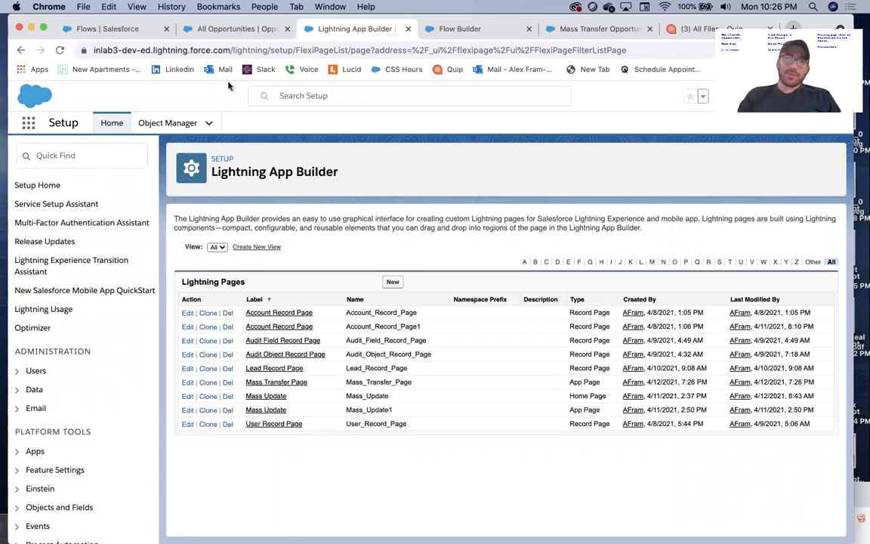
{"action": "left_click", "coordinate": [61, 156]}
{"action": "type", "text": "app mana"}
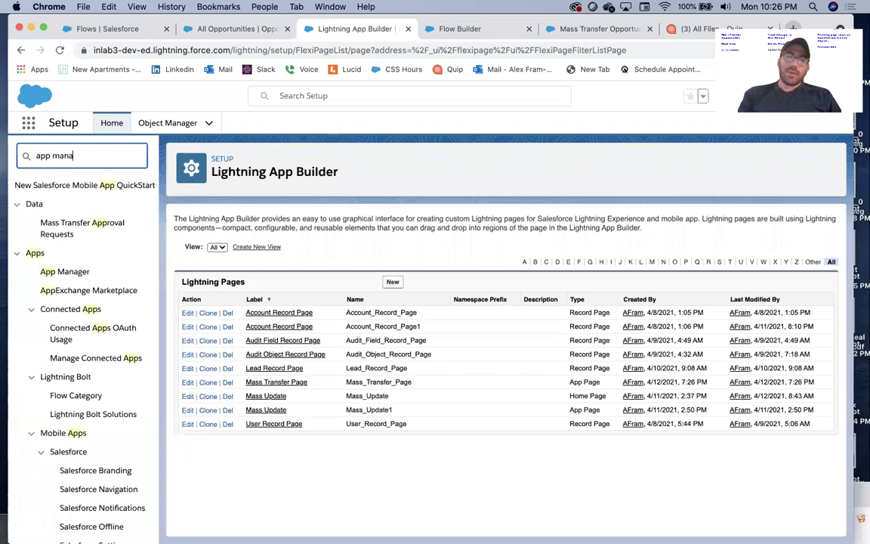
{"action": "left_click", "coordinate": [66, 204]}
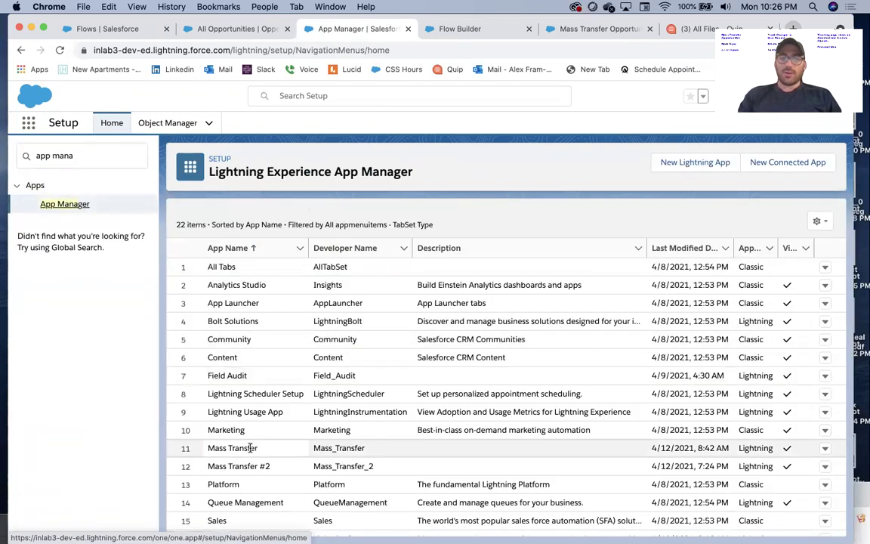
{"action": "left_click", "coordinate": [826, 467]}
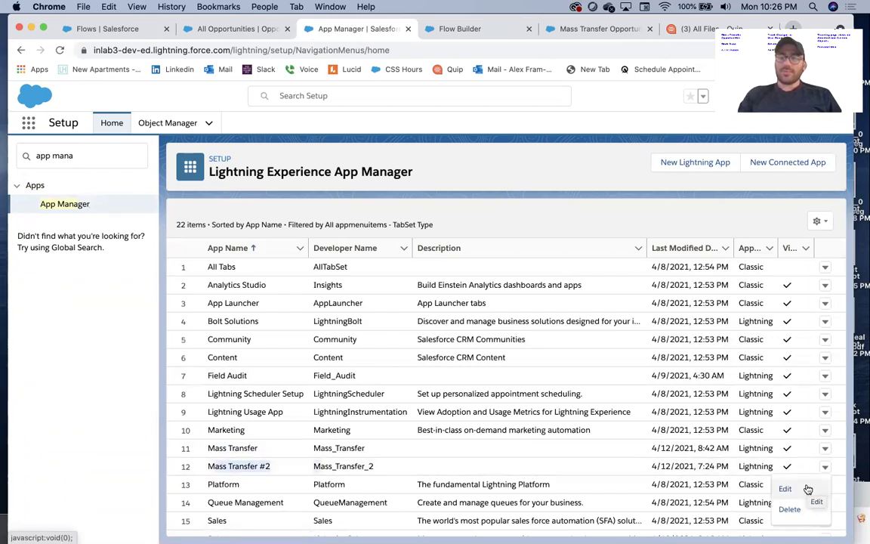
{"action": "left_click", "coordinate": [808, 489]}
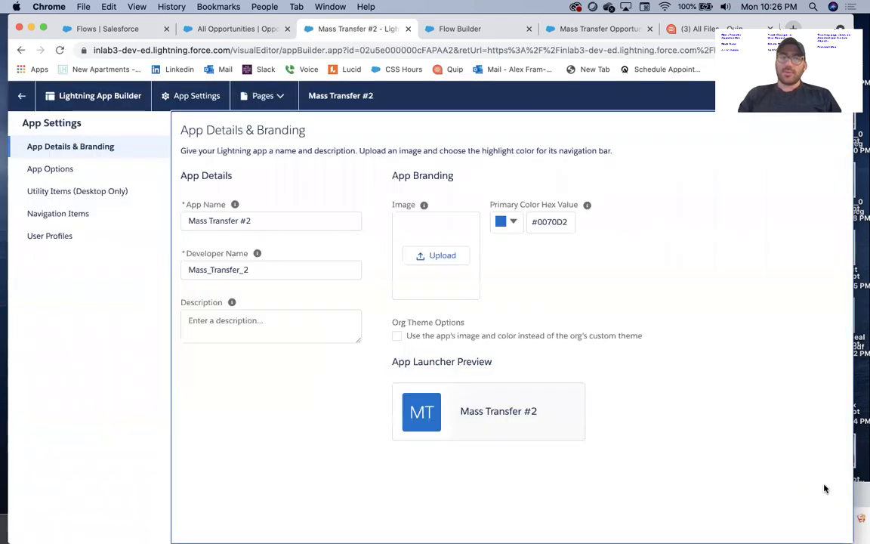
Add Mass Transfer Page to the app's navigation items, filtering the available items by "mass", and save the app
{"action": "left_click", "coordinate": [94, 215]}
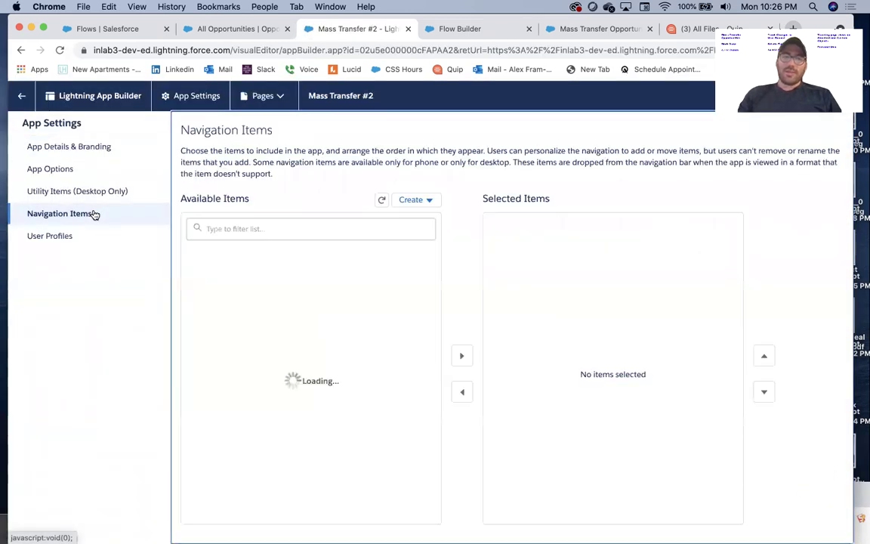
{"action": "left_click", "coordinate": [234, 225]}
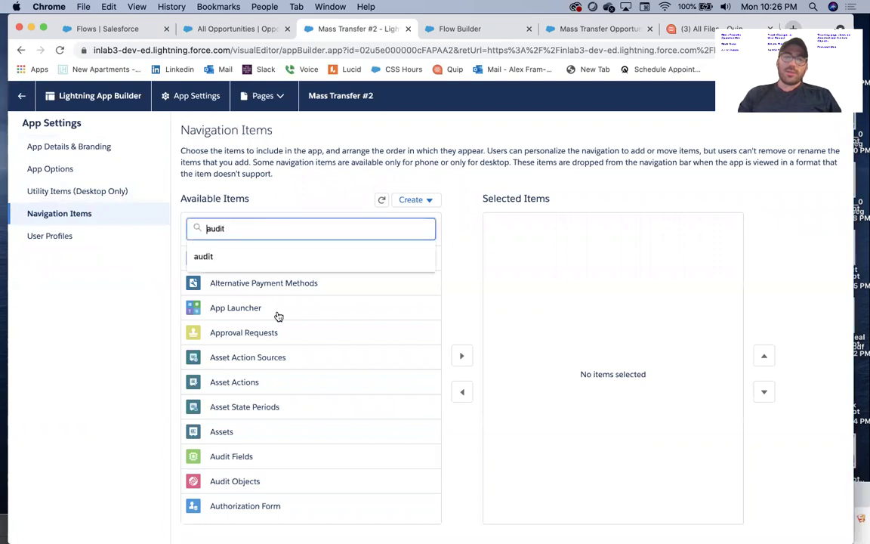
{"action": "type", "text": "mass"}
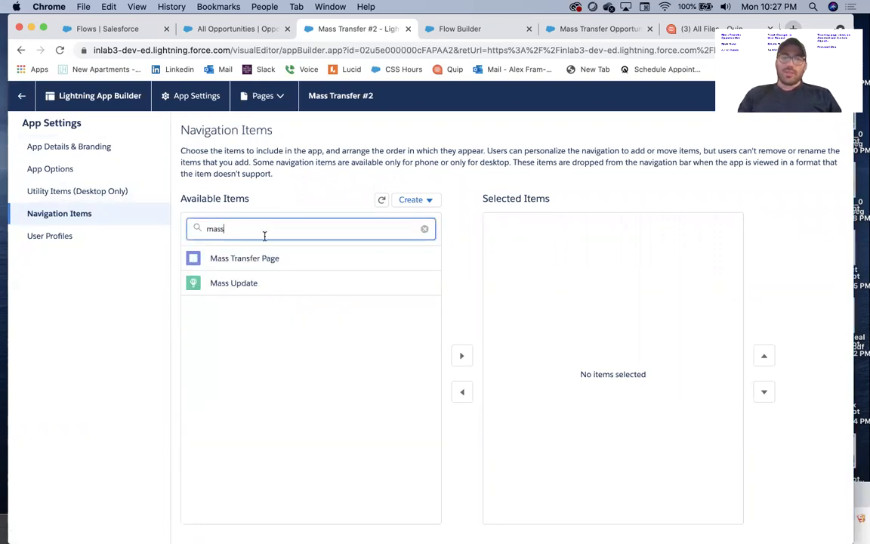
{"action": "left_click", "coordinate": [274, 262]}
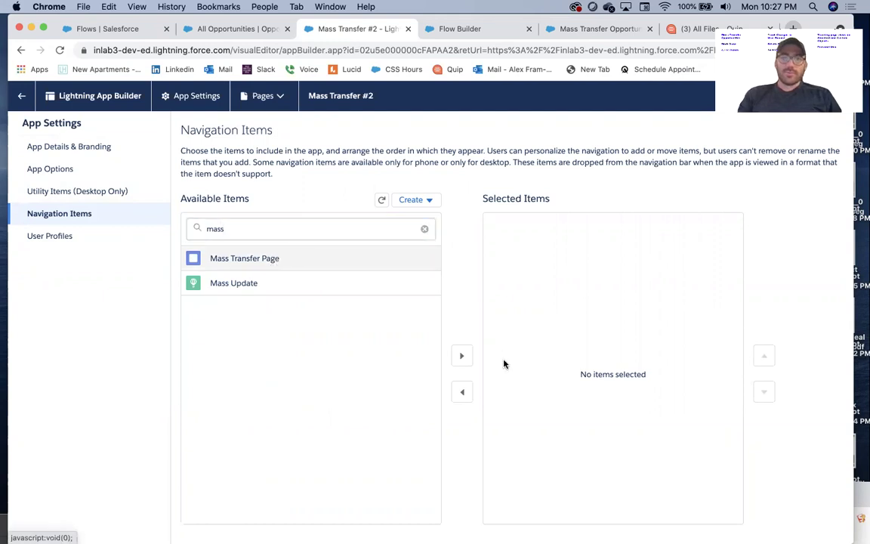
{"action": "left_click", "coordinate": [462, 355]}
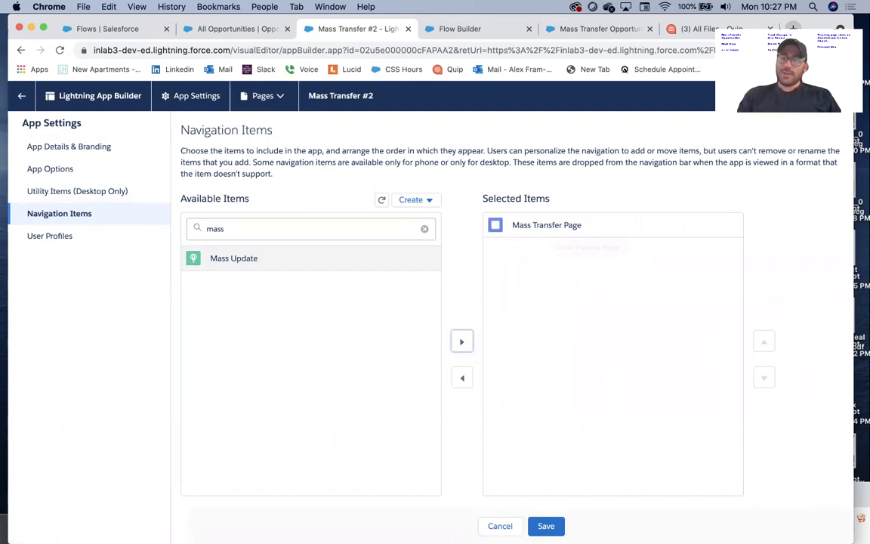
{"action": "left_click", "coordinate": [554, 526]}
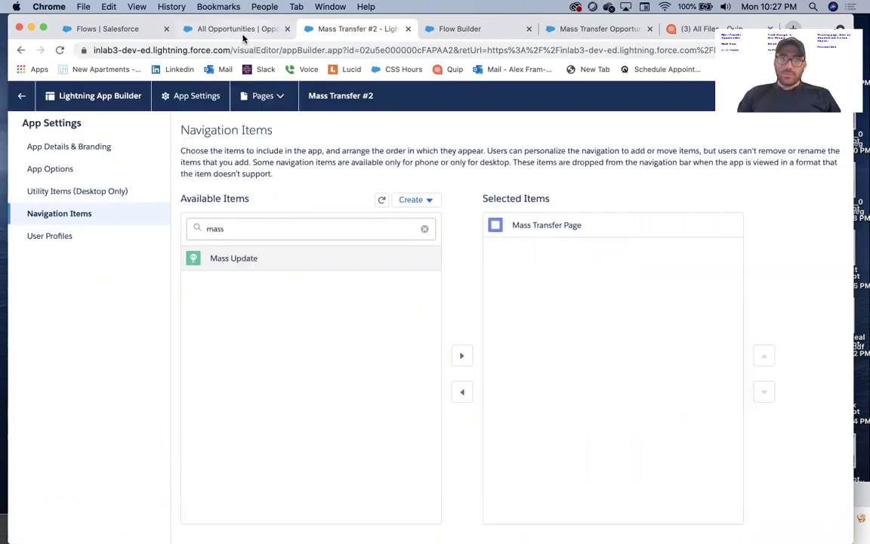
Reload the All Opportunities page in its browser tab and launch the Mass Transfer #2 app
{"action": "left_click", "coordinate": [242, 34]}
{"action": "left_click", "coordinate": [235, 51]}
{"action": "key", "text": "Return"}
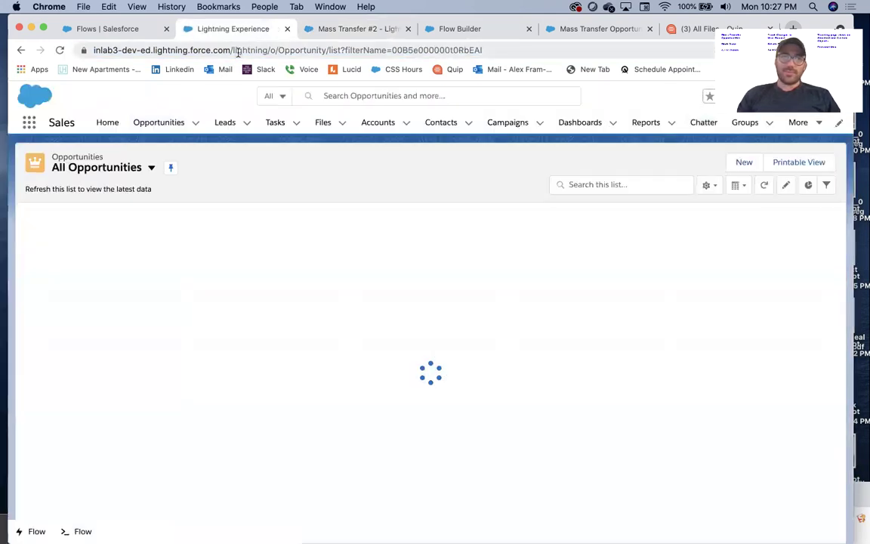
{"action": "left_click", "coordinate": [29, 125]}
{"action": "type", "text": "mass"}
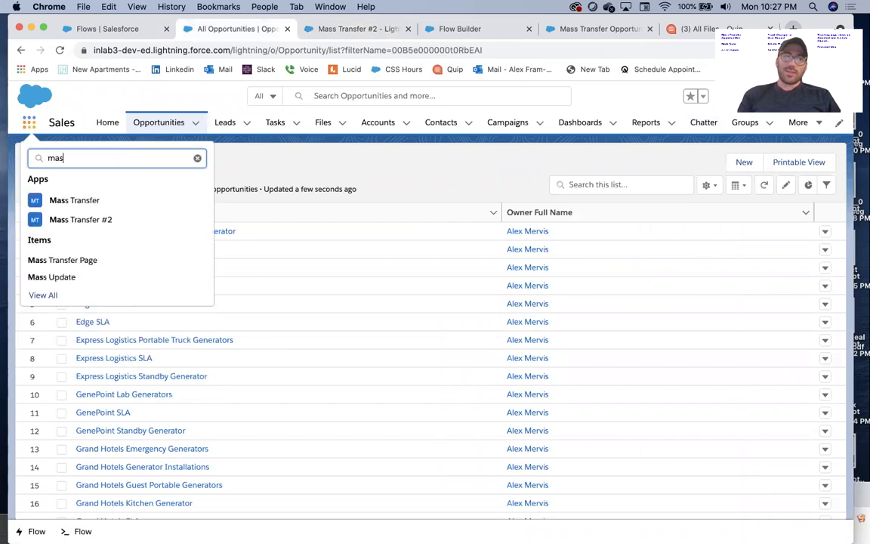
{"action": "left_click", "coordinate": [84, 220]}
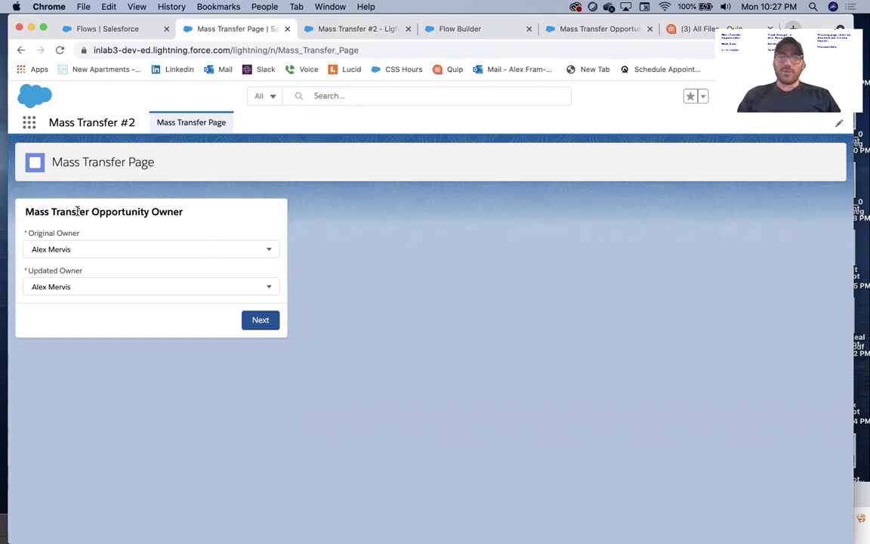
Leave the app settings, switch to the Sales app in that browser tab, and review the owners in the All Opportunities list
{"action": "left_click", "coordinate": [344, 30]}
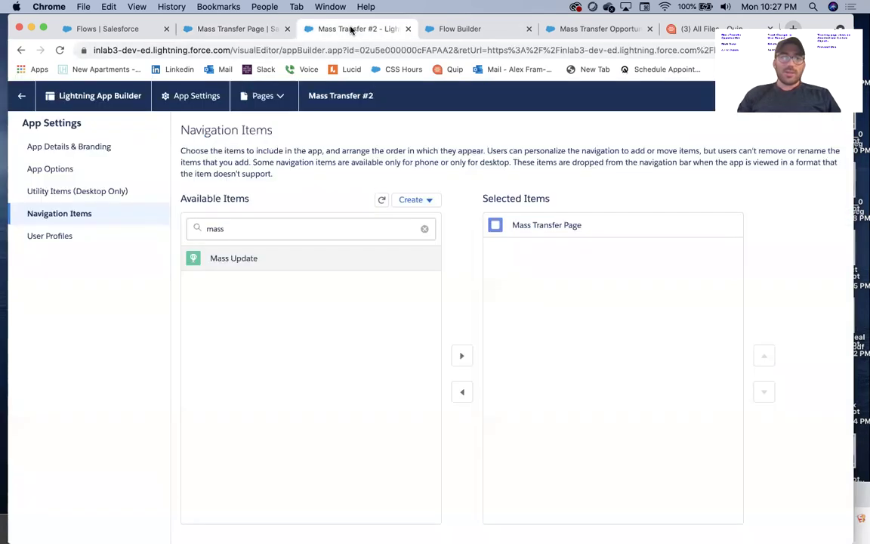
{"action": "left_click", "coordinate": [22, 100]}
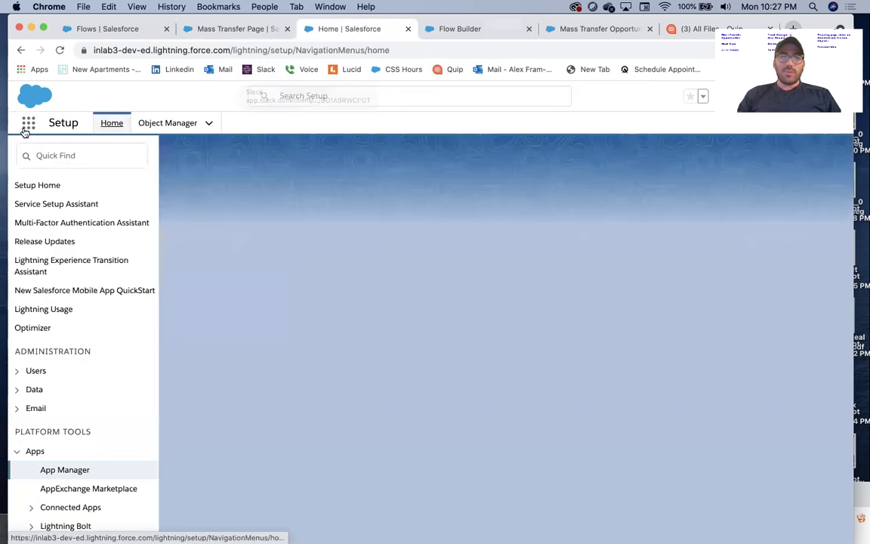
{"action": "left_click", "coordinate": [27, 125]}
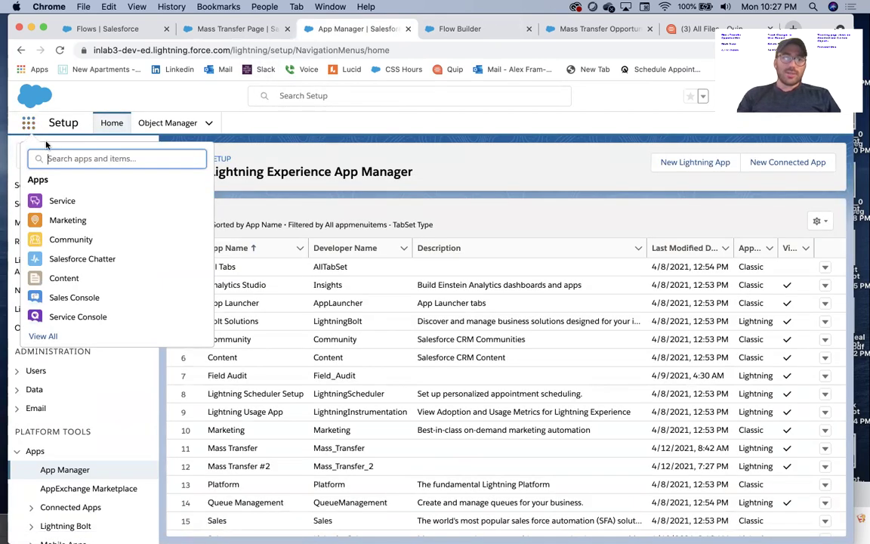
{"action": "type", "text": "sales"}
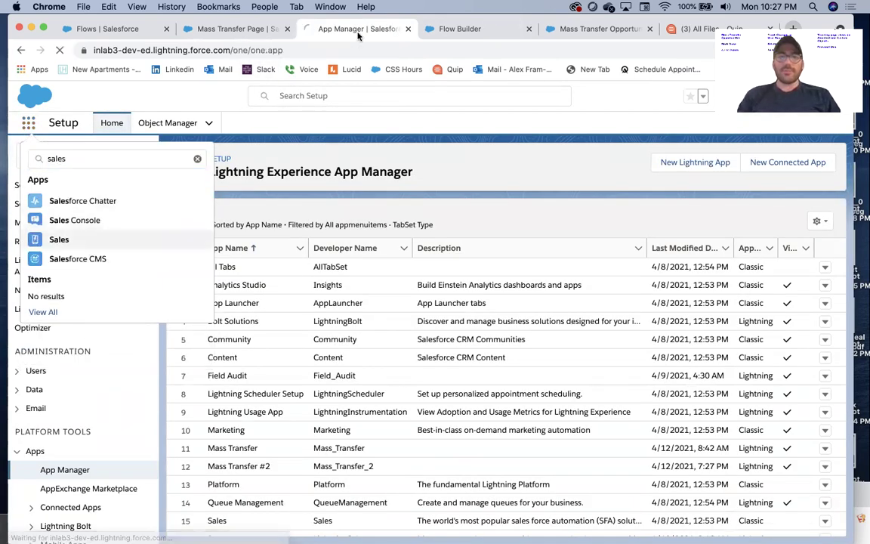
{"action": "key", "text": "Return"}
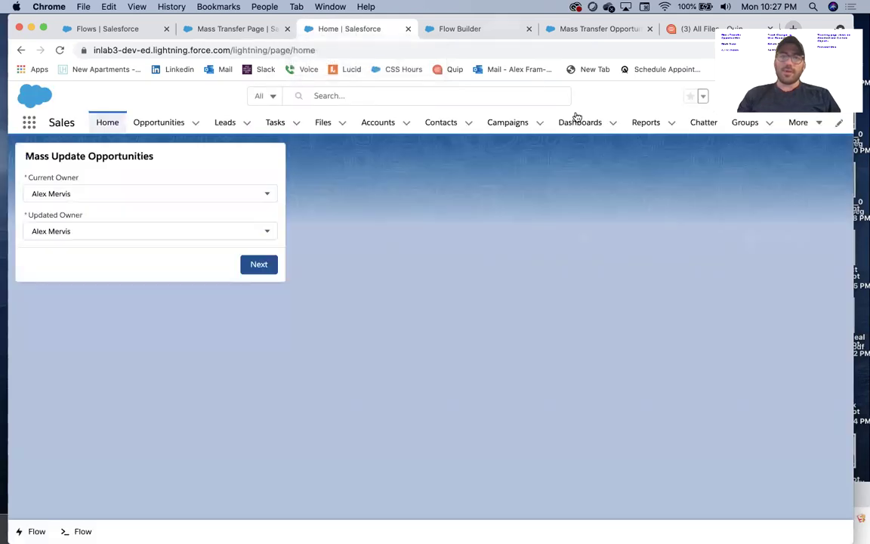
{"action": "left_click", "coordinate": [165, 132]}
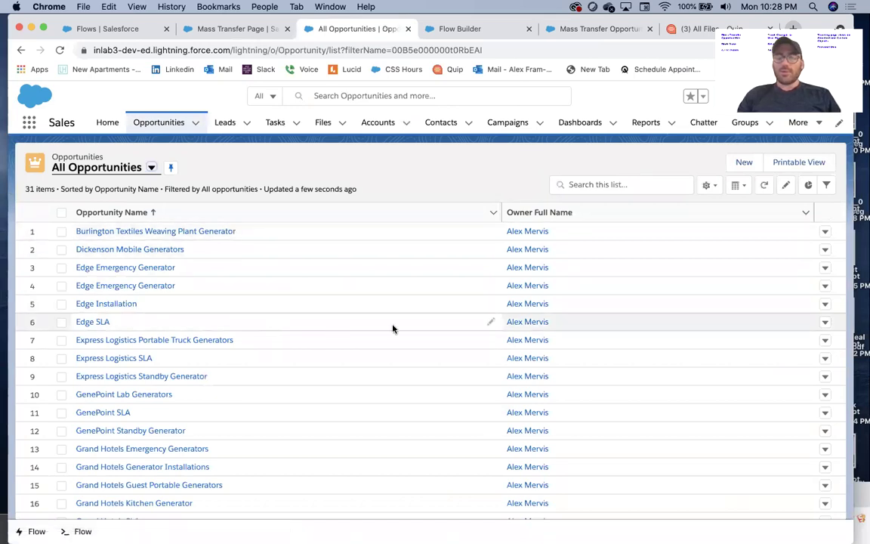
{"action": "scroll", "coordinate": [393, 329], "scroll_direction": "down", "scroll_amount": 5}
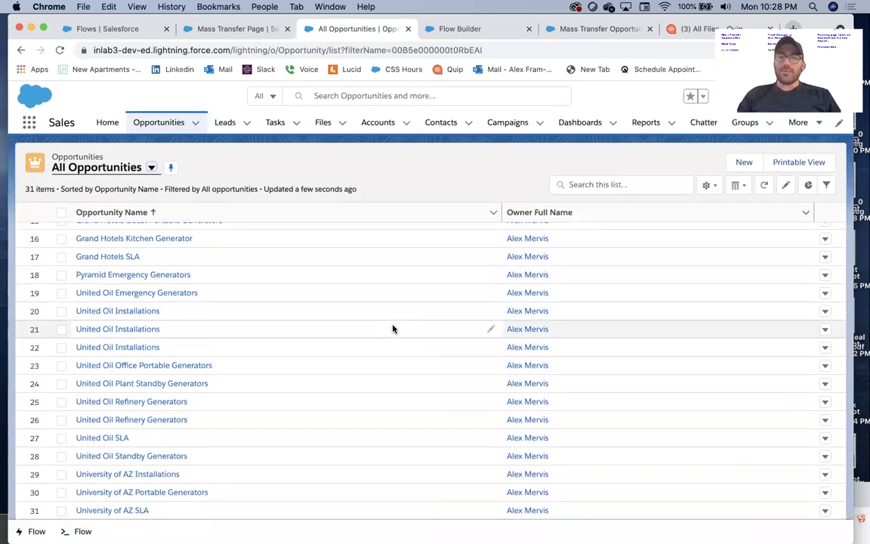
On the Mass Transfer Page, keep the preset original owner, choose the other user as updated owner, and run the transfer
{"action": "left_click", "coordinate": [222, 31]}
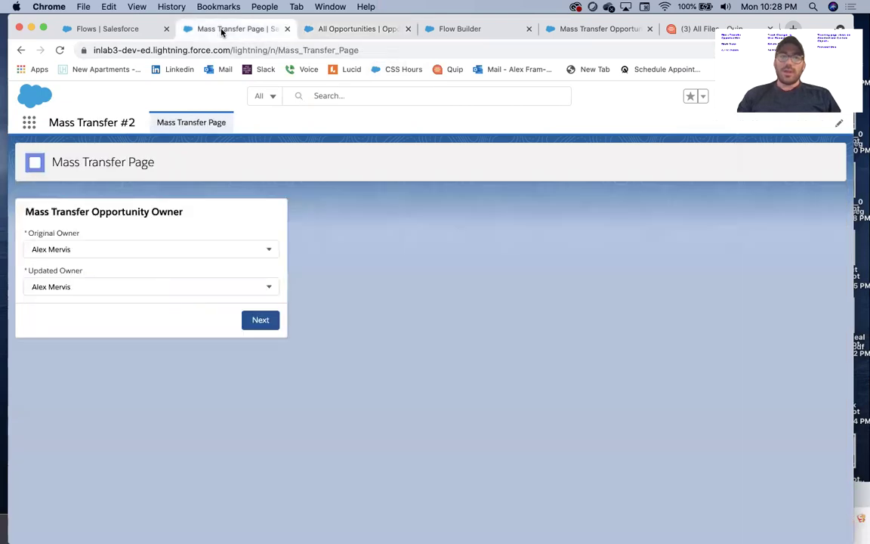
{"action": "left_click", "coordinate": [92, 234]}
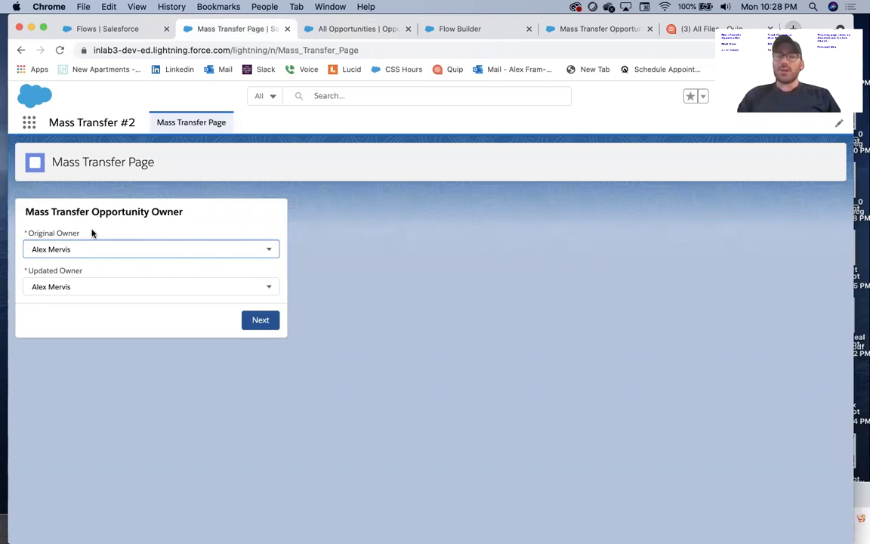
{"action": "left_click", "coordinate": [69, 288]}
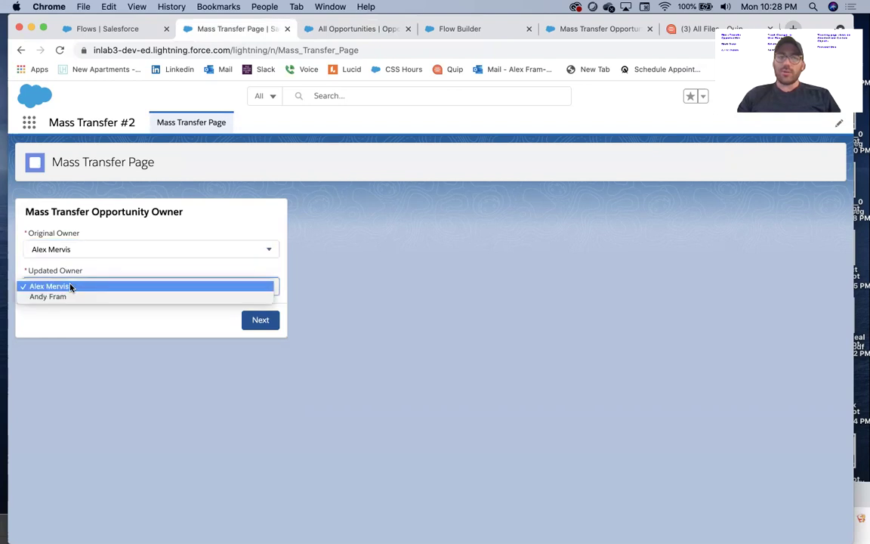
{"action": "left_click", "coordinate": [70, 298]}
{"action": "left_click", "coordinate": [260, 320]}
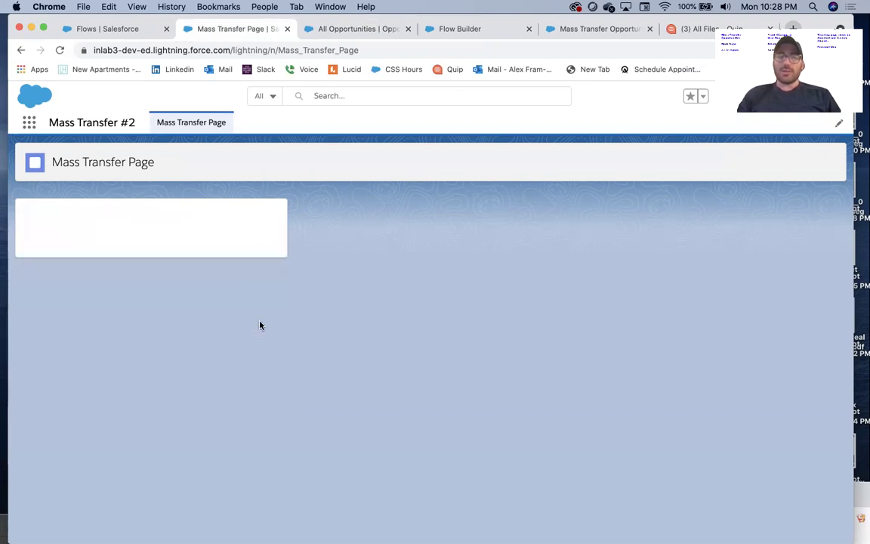
Reload the All Opportunities list in its browser tab and check the owner of every opportunity after the transfer
{"action": "left_click", "coordinate": [344, 29]}
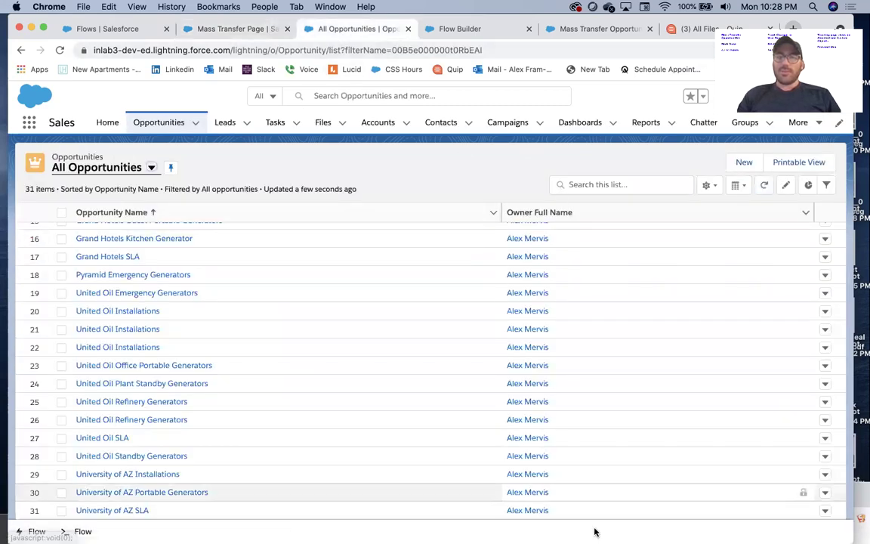
{"action": "left_click", "coordinate": [474, 50]}
{"action": "key", "text": "Return"}
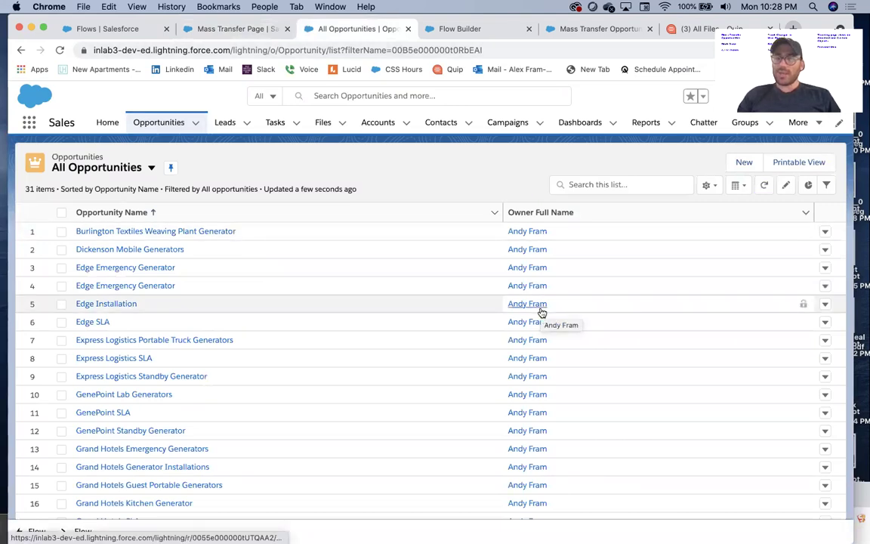
{"action": "scroll", "coordinate": [541, 312], "scroll_direction": "down", "scroll_amount": 5}
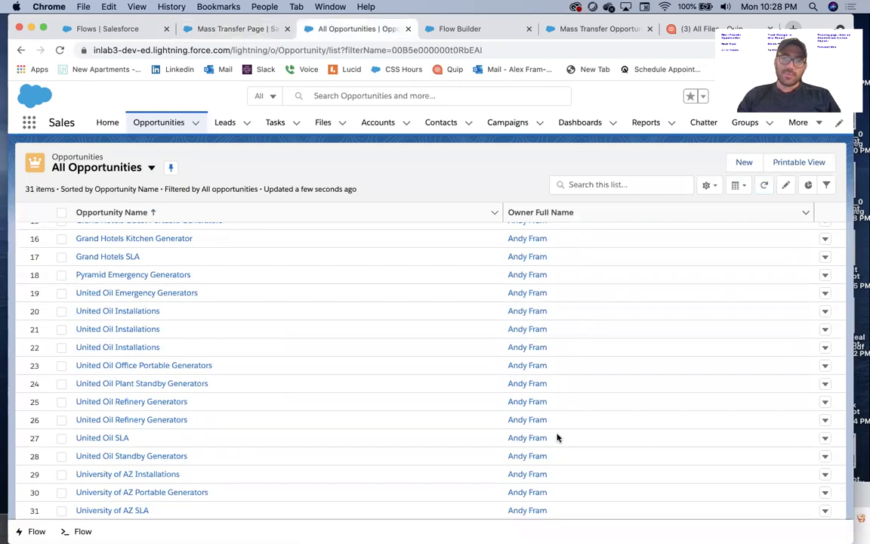
{"action": "scroll", "coordinate": [577, 261], "scroll_direction": "up", "scroll_amount": 5}
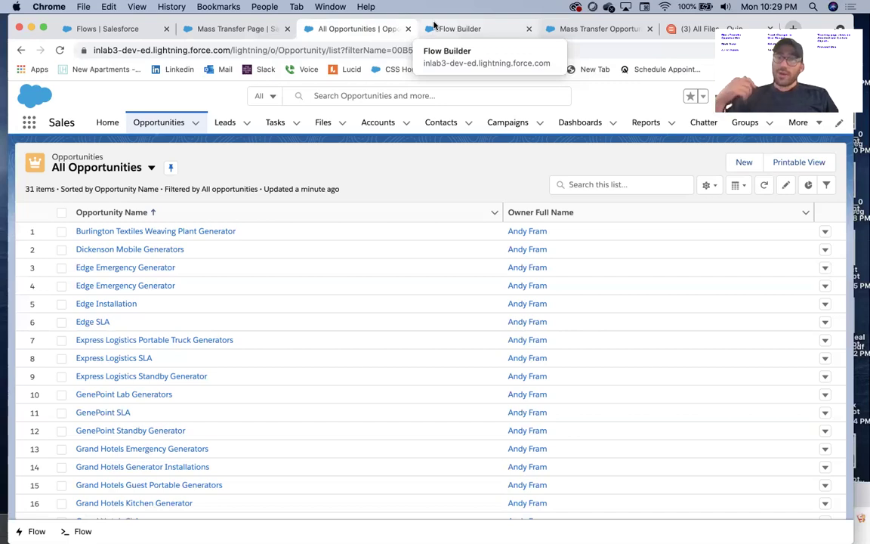
Find the Mass Transfer #2 app by searching for "mass" and open its Mass Transfer Page
{"action": "left_click", "coordinate": [30, 124]}
{"action": "type", "text": "mass"}
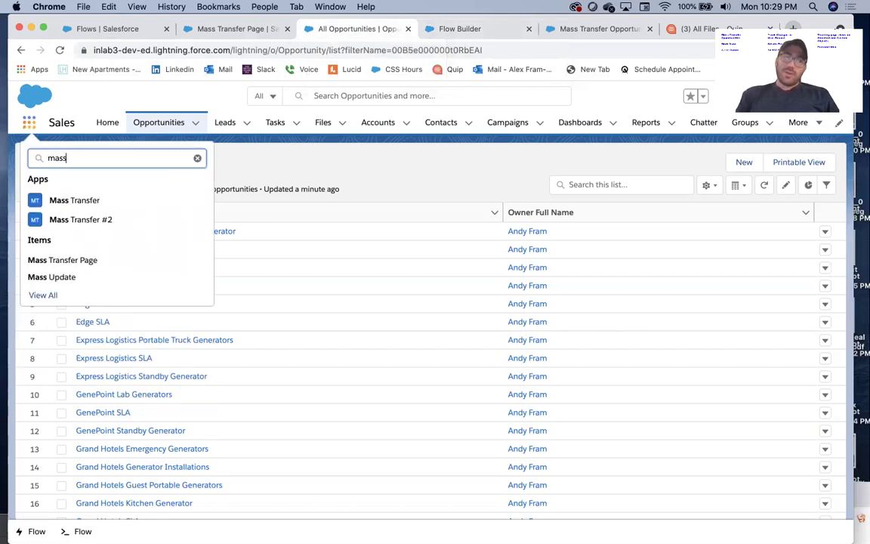
{"action": "left_click", "coordinate": [83, 219]}
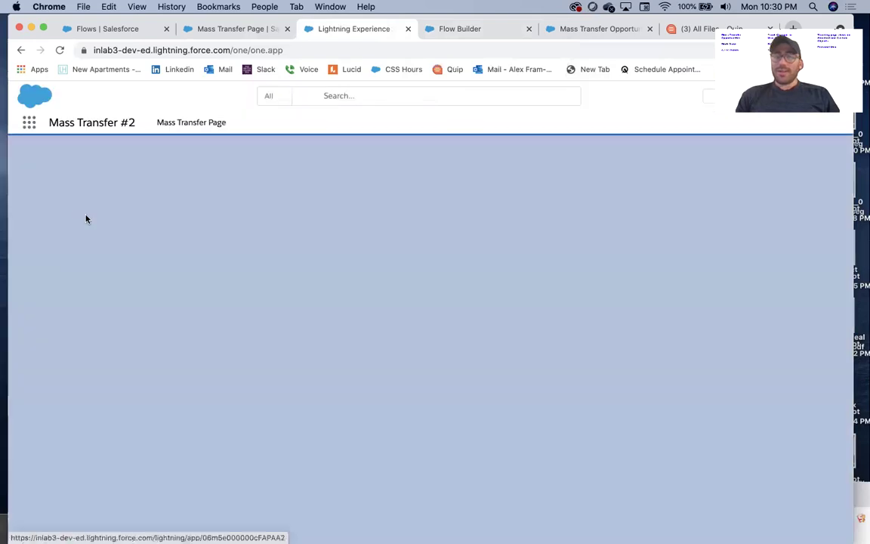
{"action": "left_click", "coordinate": [165, 135]}
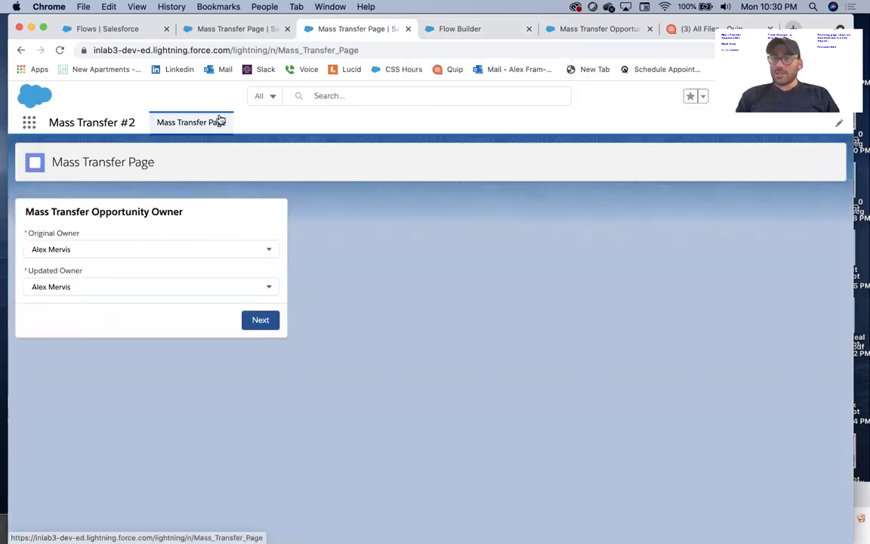